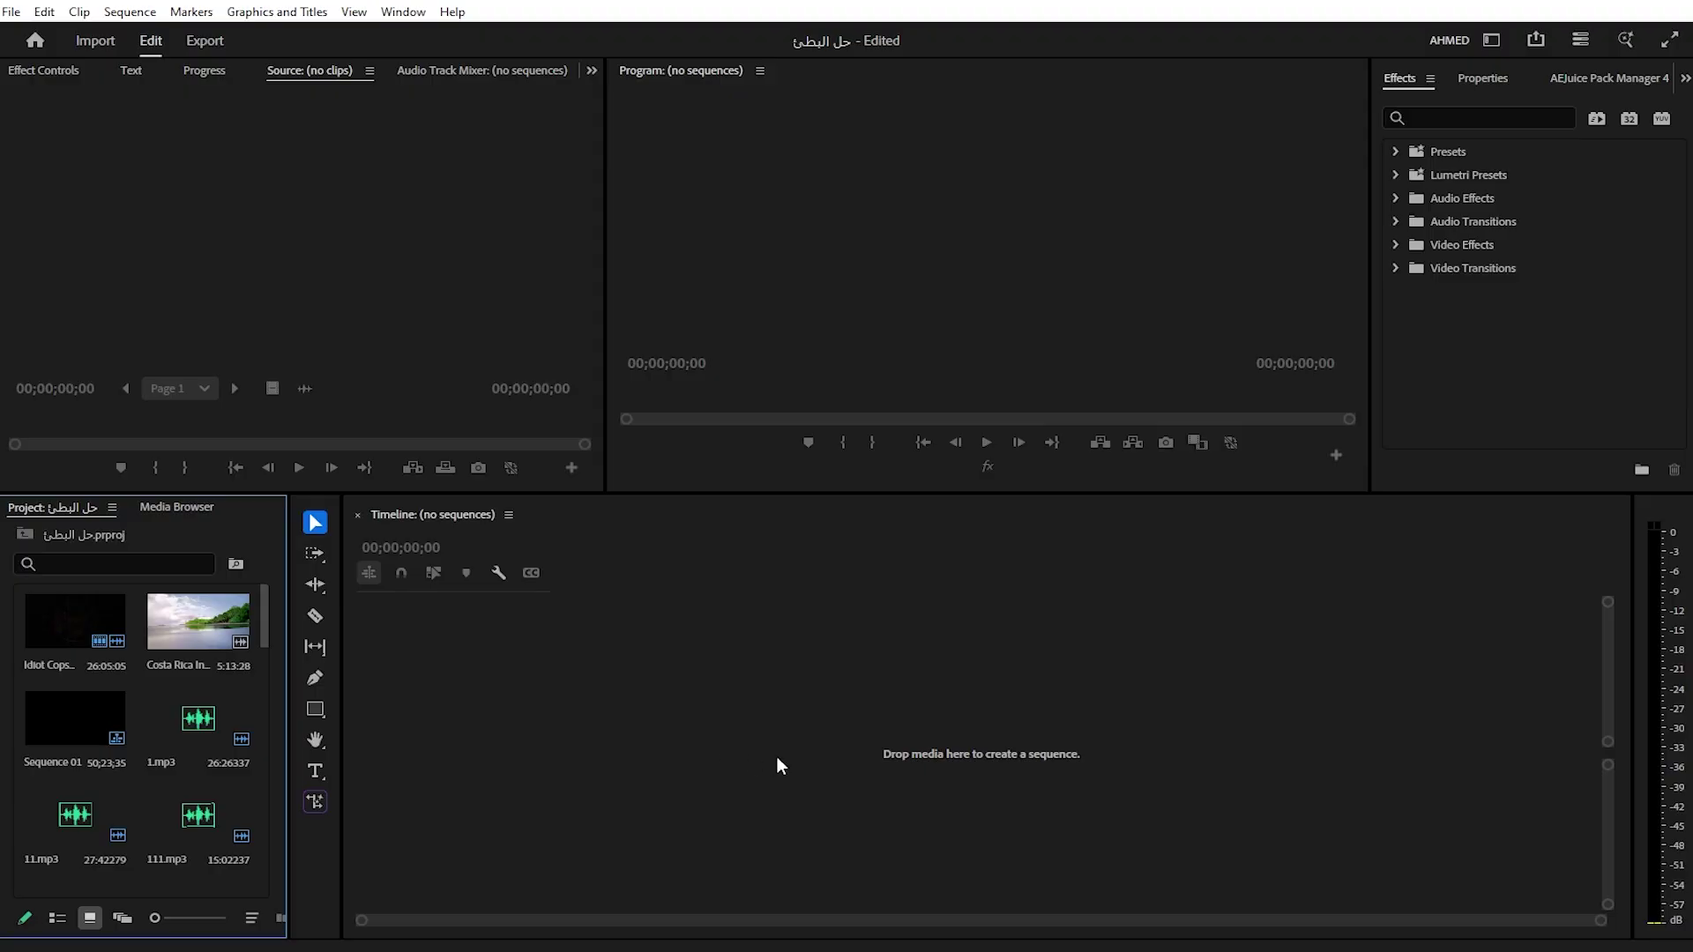
Right-click an empty spot in the Project panel to show its new-item options
{"action": "right_click", "coordinate": [123, 352]}
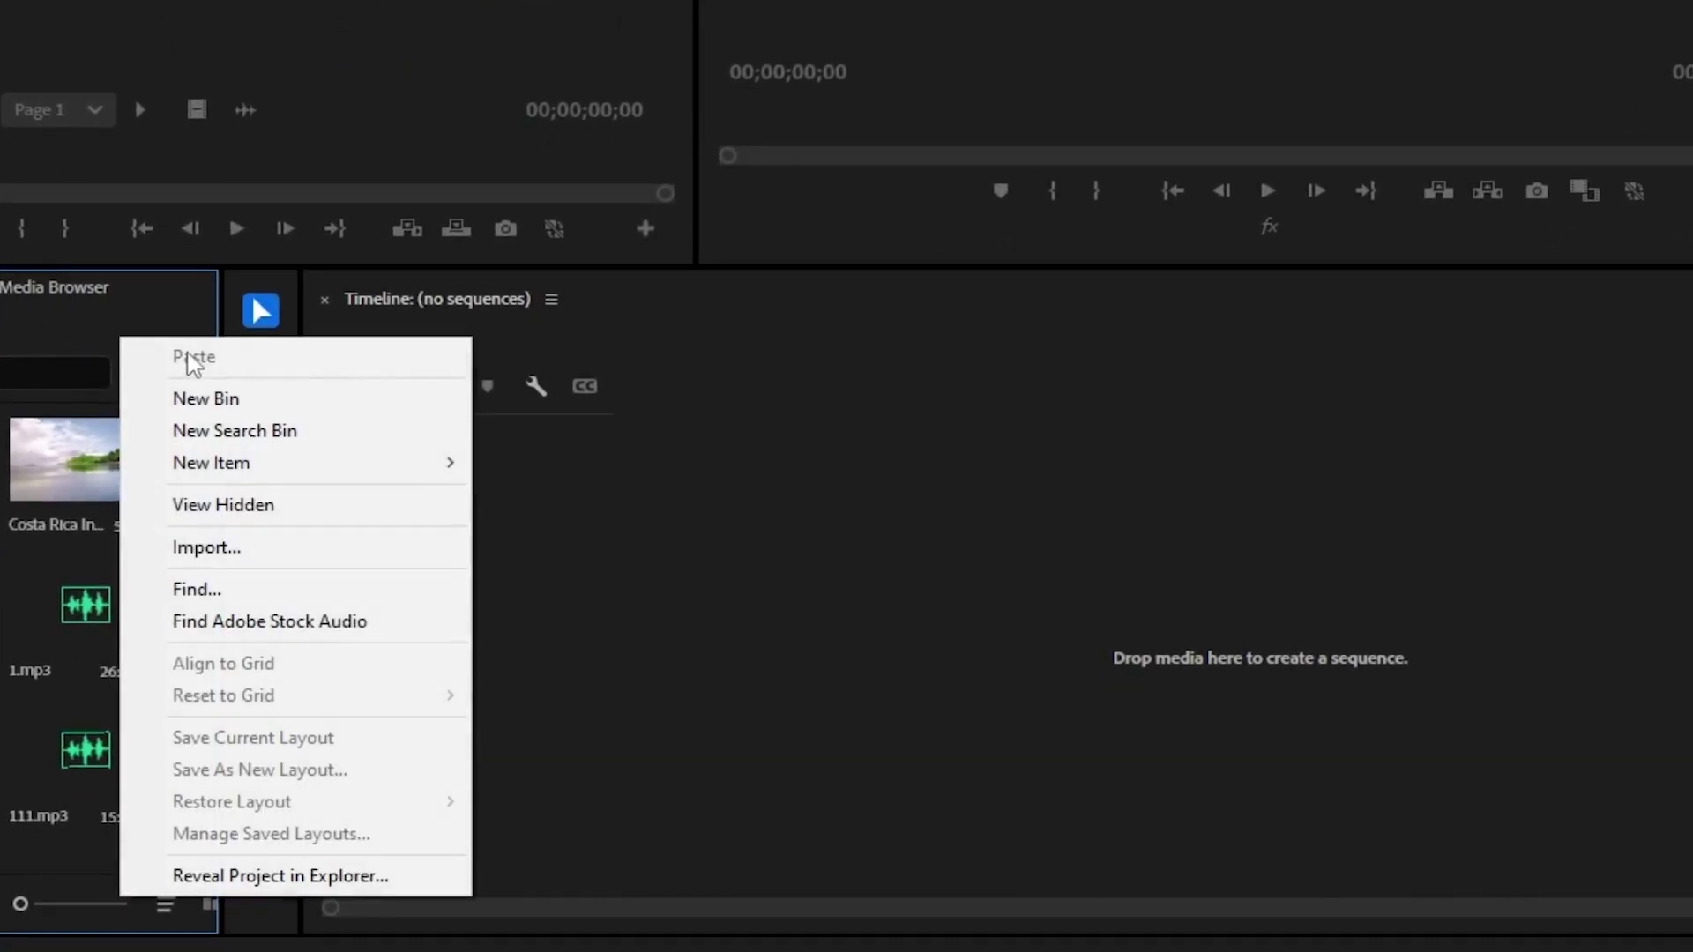
Create Sequence 03 from the HD 1080p 59.94 fps preset via New Item > Sequence
{"action": "mouse_move", "coordinate": [328, 467]}
{"action": "left_click", "coordinate": [516, 473]}
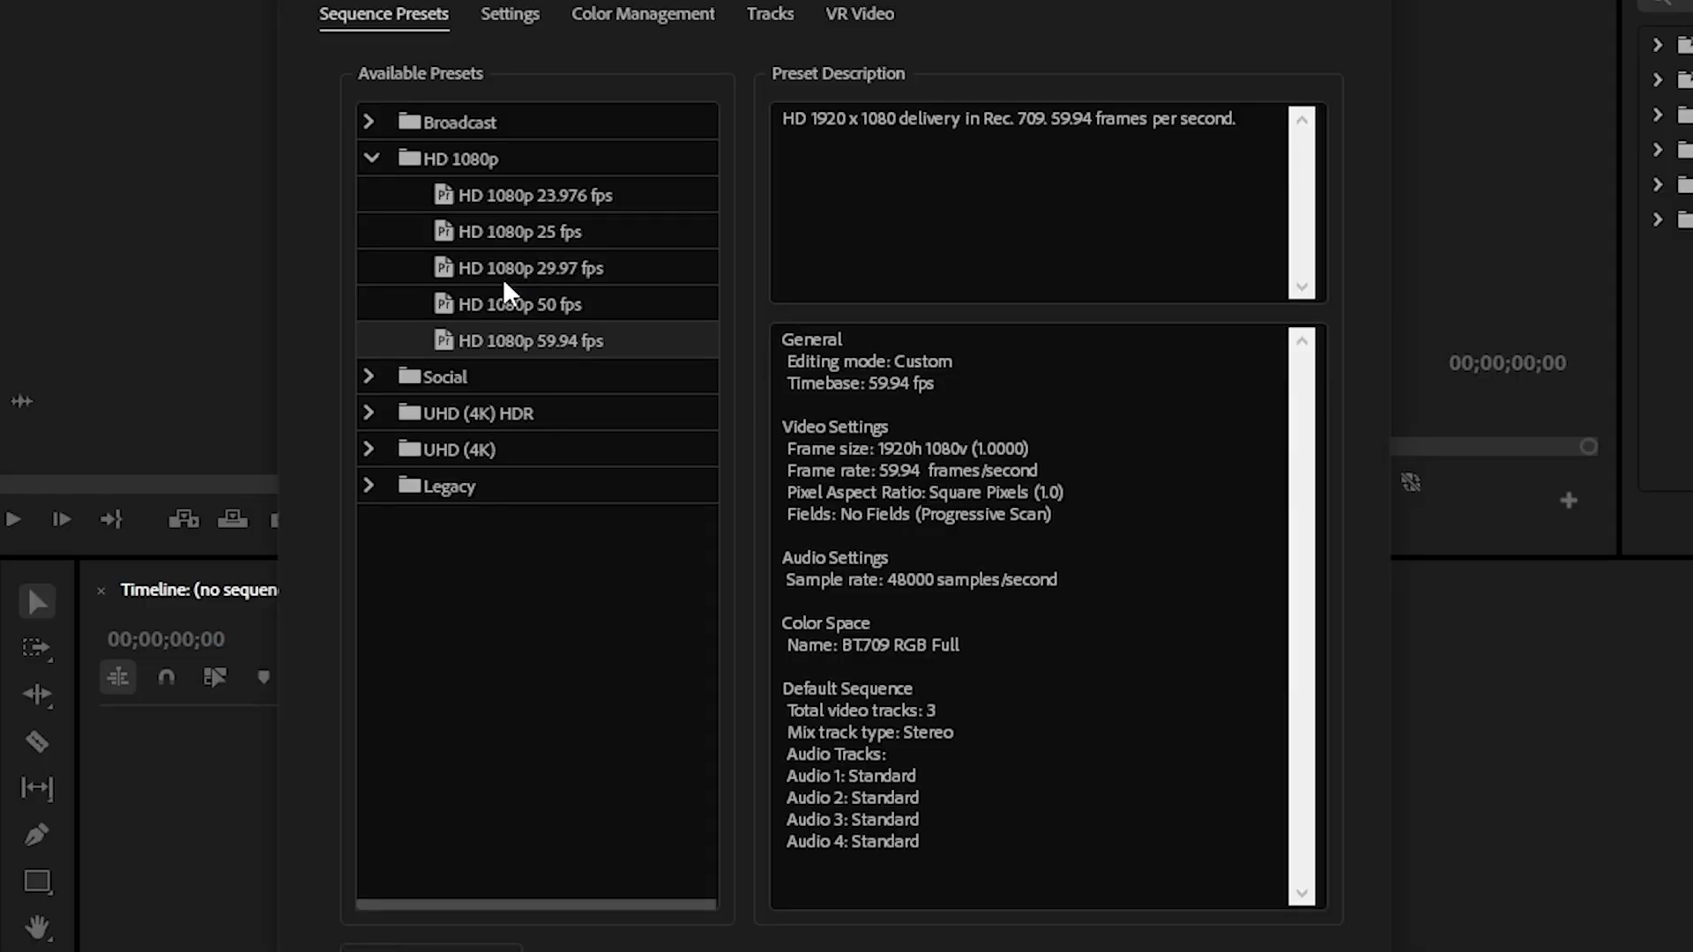
{"action": "left_click", "coordinate": [371, 411]}
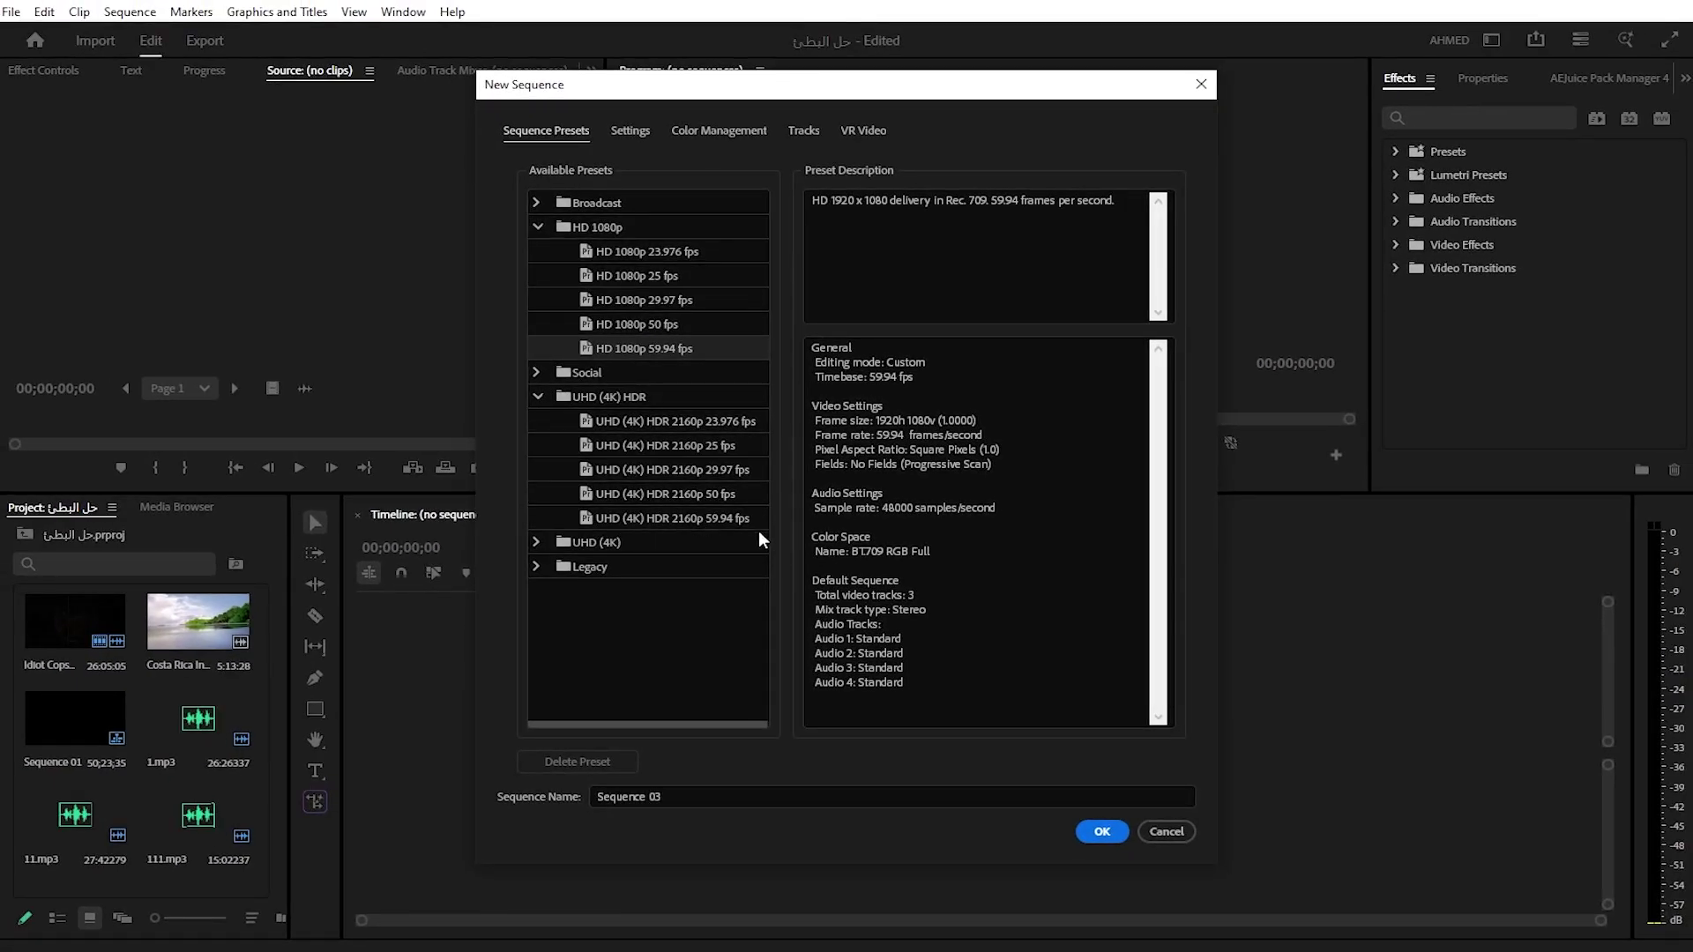
{"action": "left_click", "coordinate": [537, 397]}
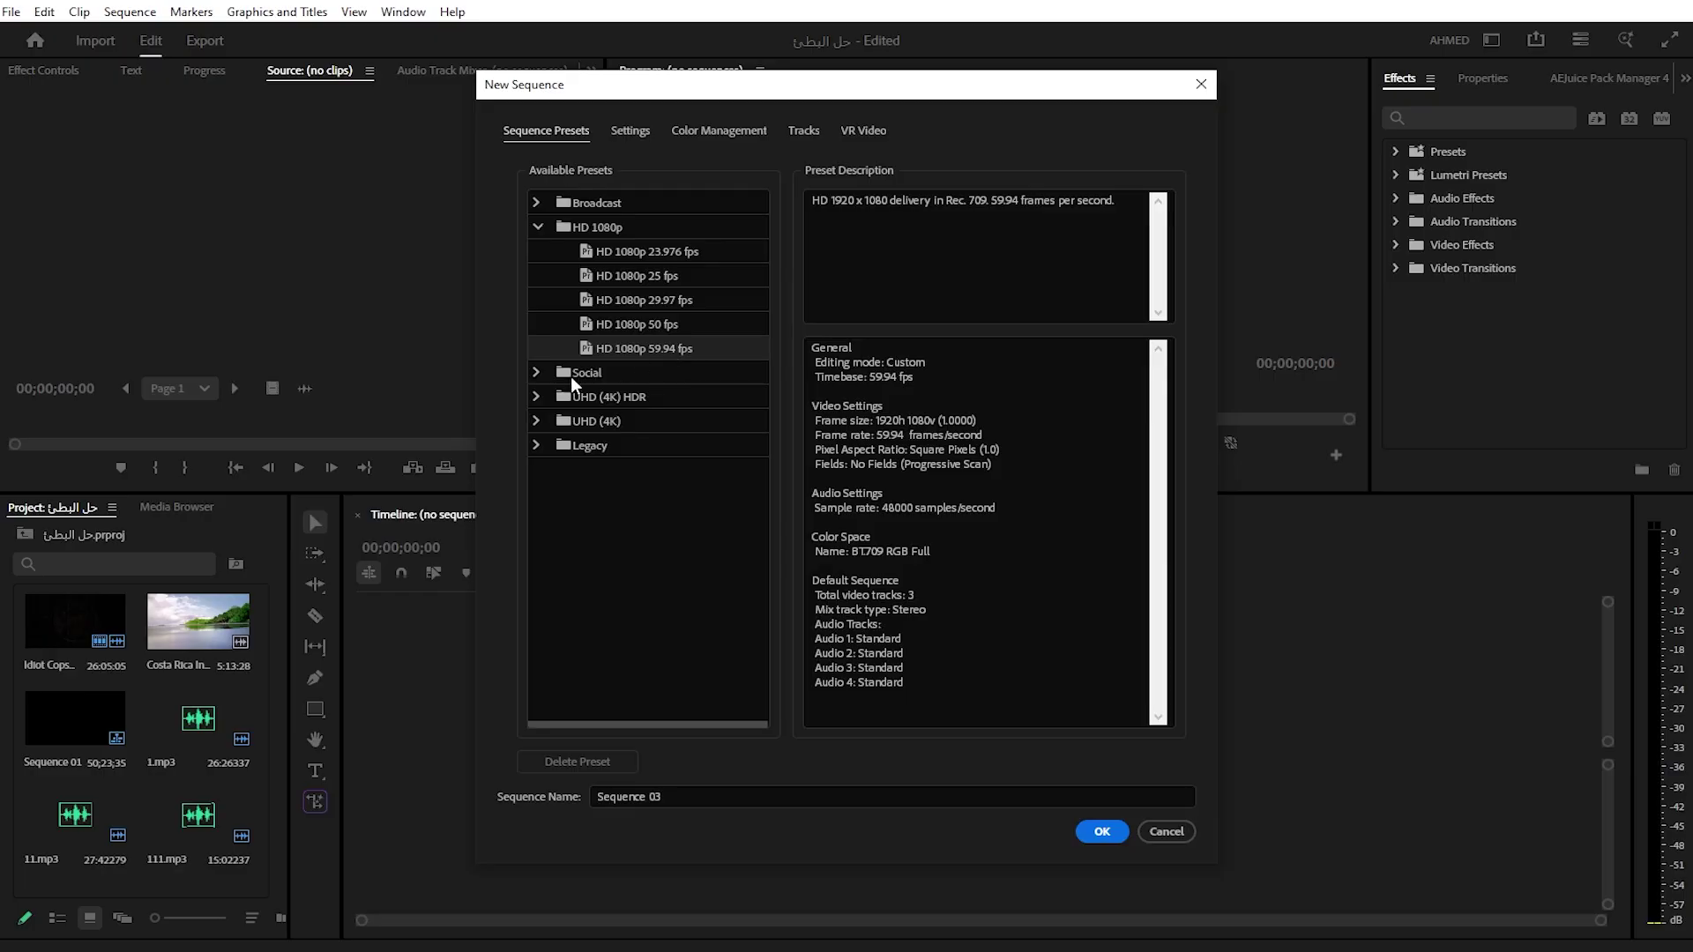
{"action": "key", "text": "Return"}
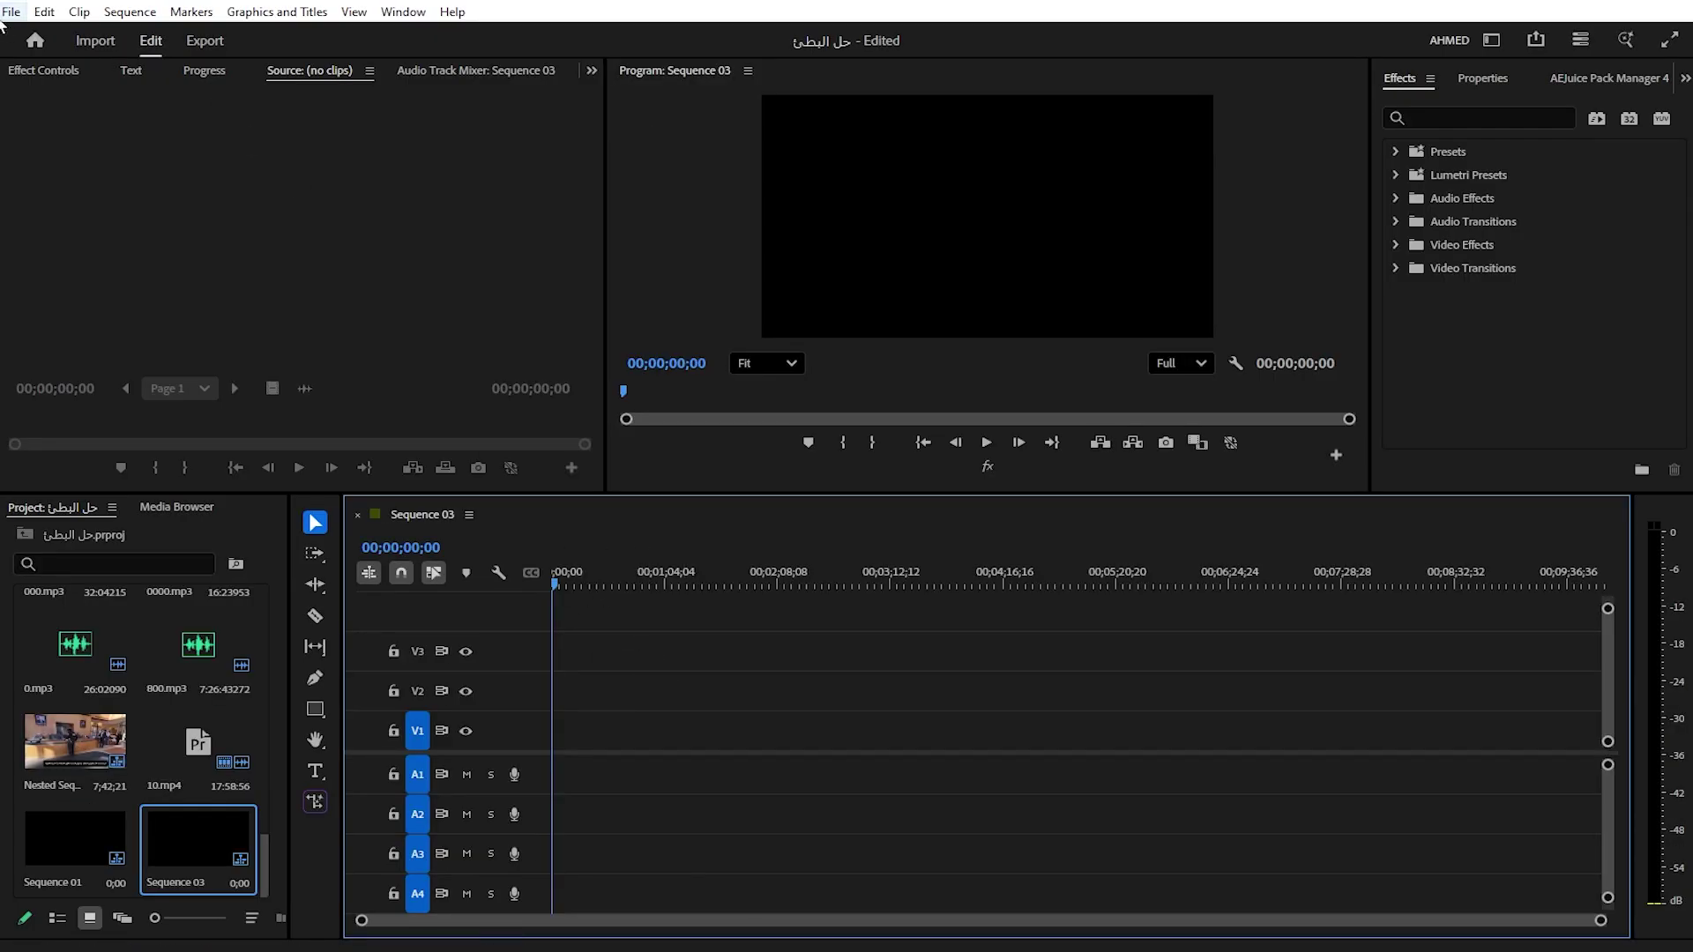
{"action": "left_click", "coordinate": [10, 11]}
{"action": "mouse_move", "coordinate": [302, 613]}
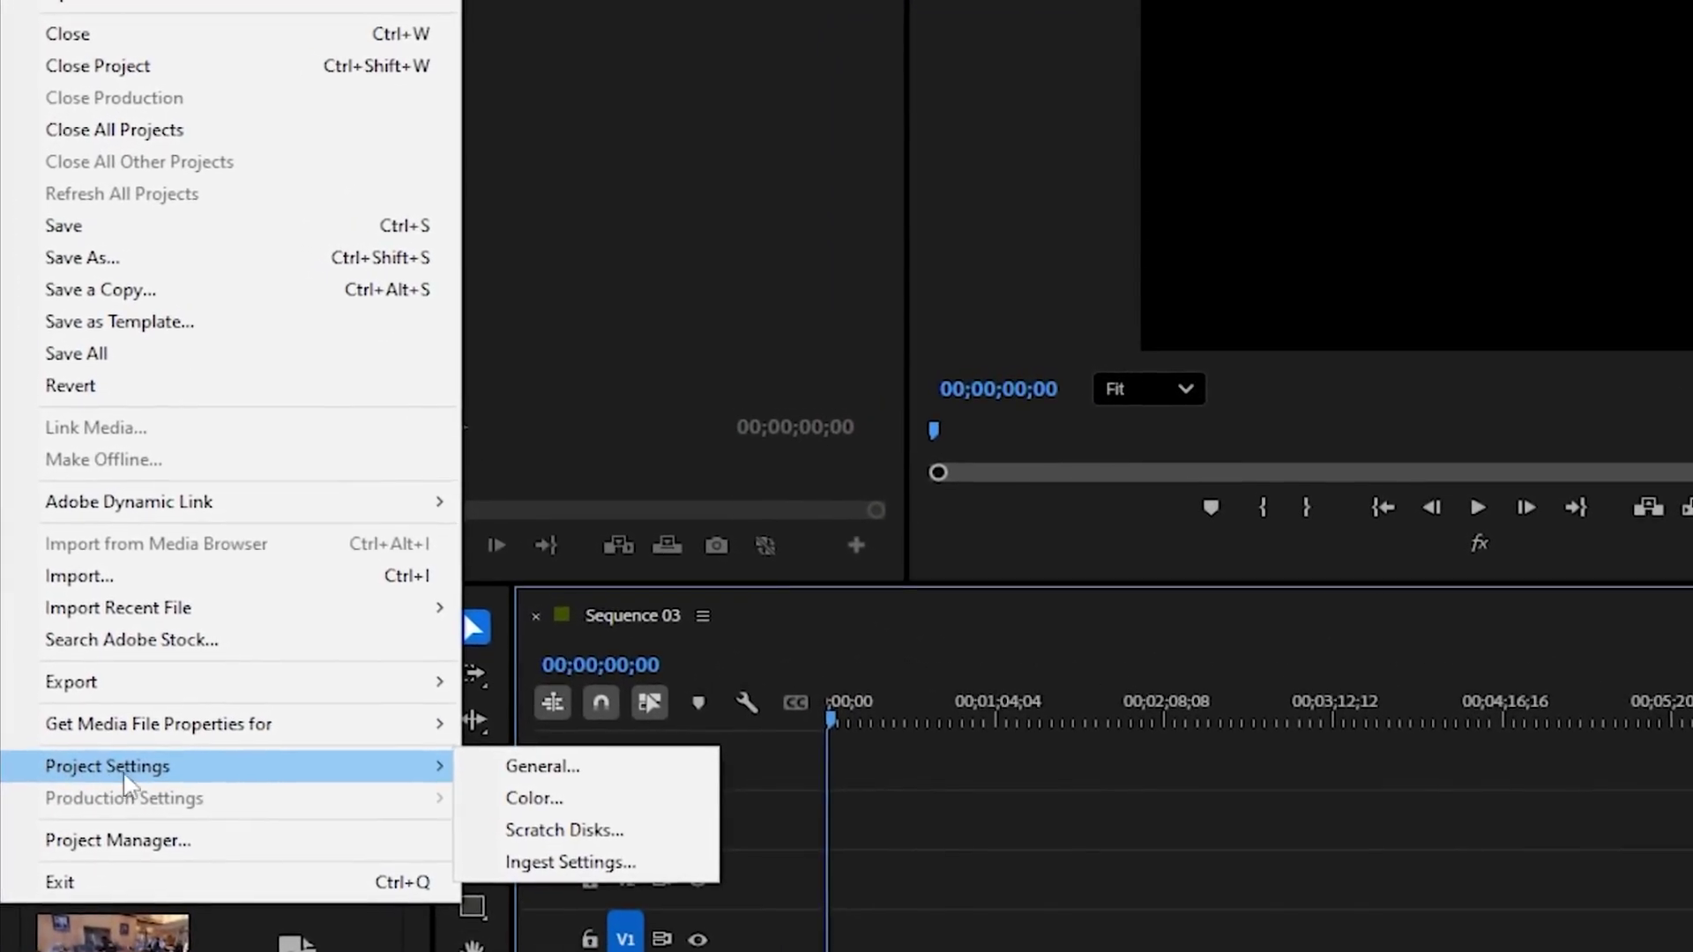
{"action": "left_click", "coordinate": [553, 769]}
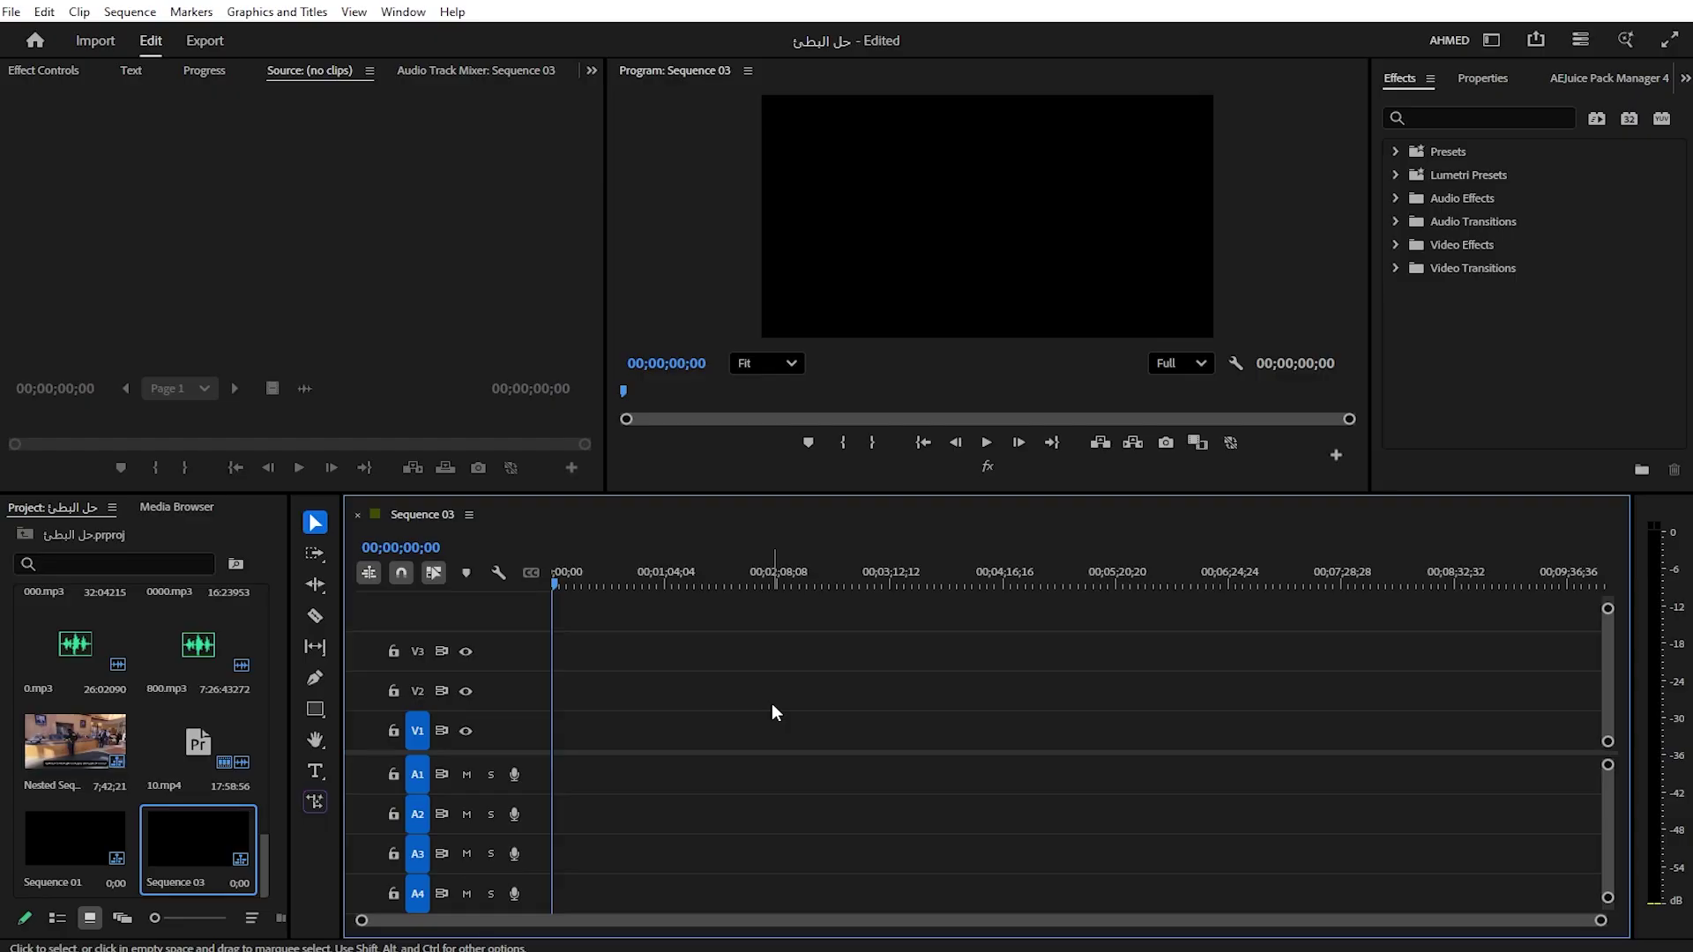
{"action": "left_click", "coordinate": [44, 12]}
Set RAM reserved for other applications to 4 GB in Memory preferences and confirm
{"action": "mouse_move", "coordinate": [119, 723]}
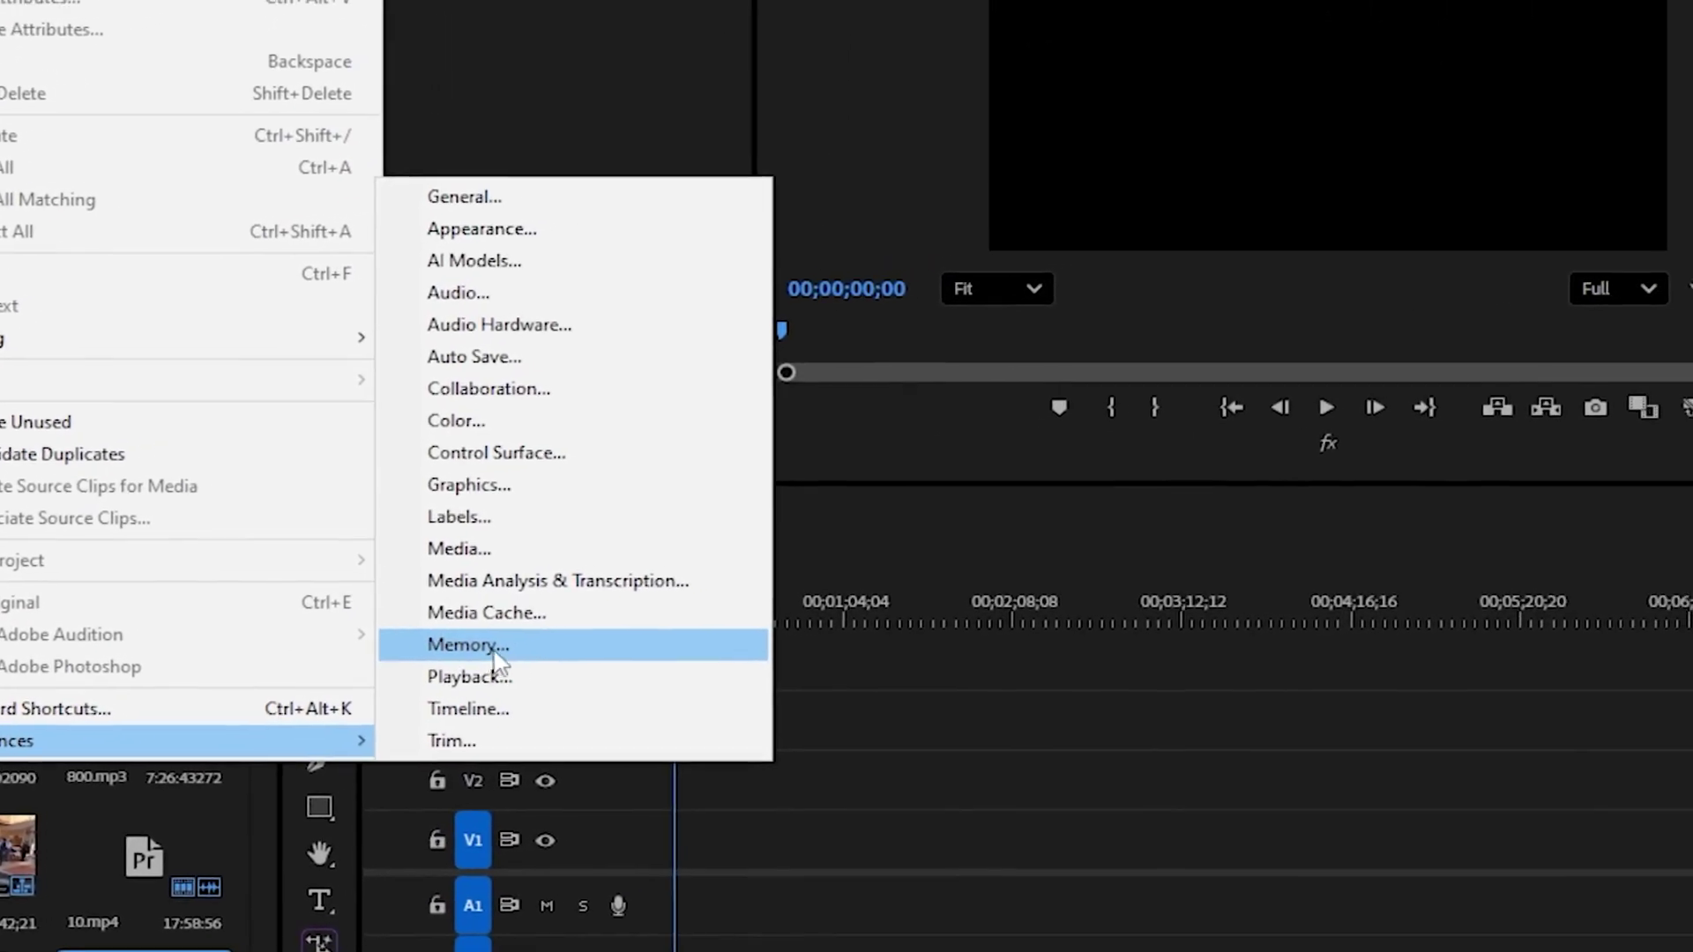
{"action": "left_click", "coordinate": [557, 639]}
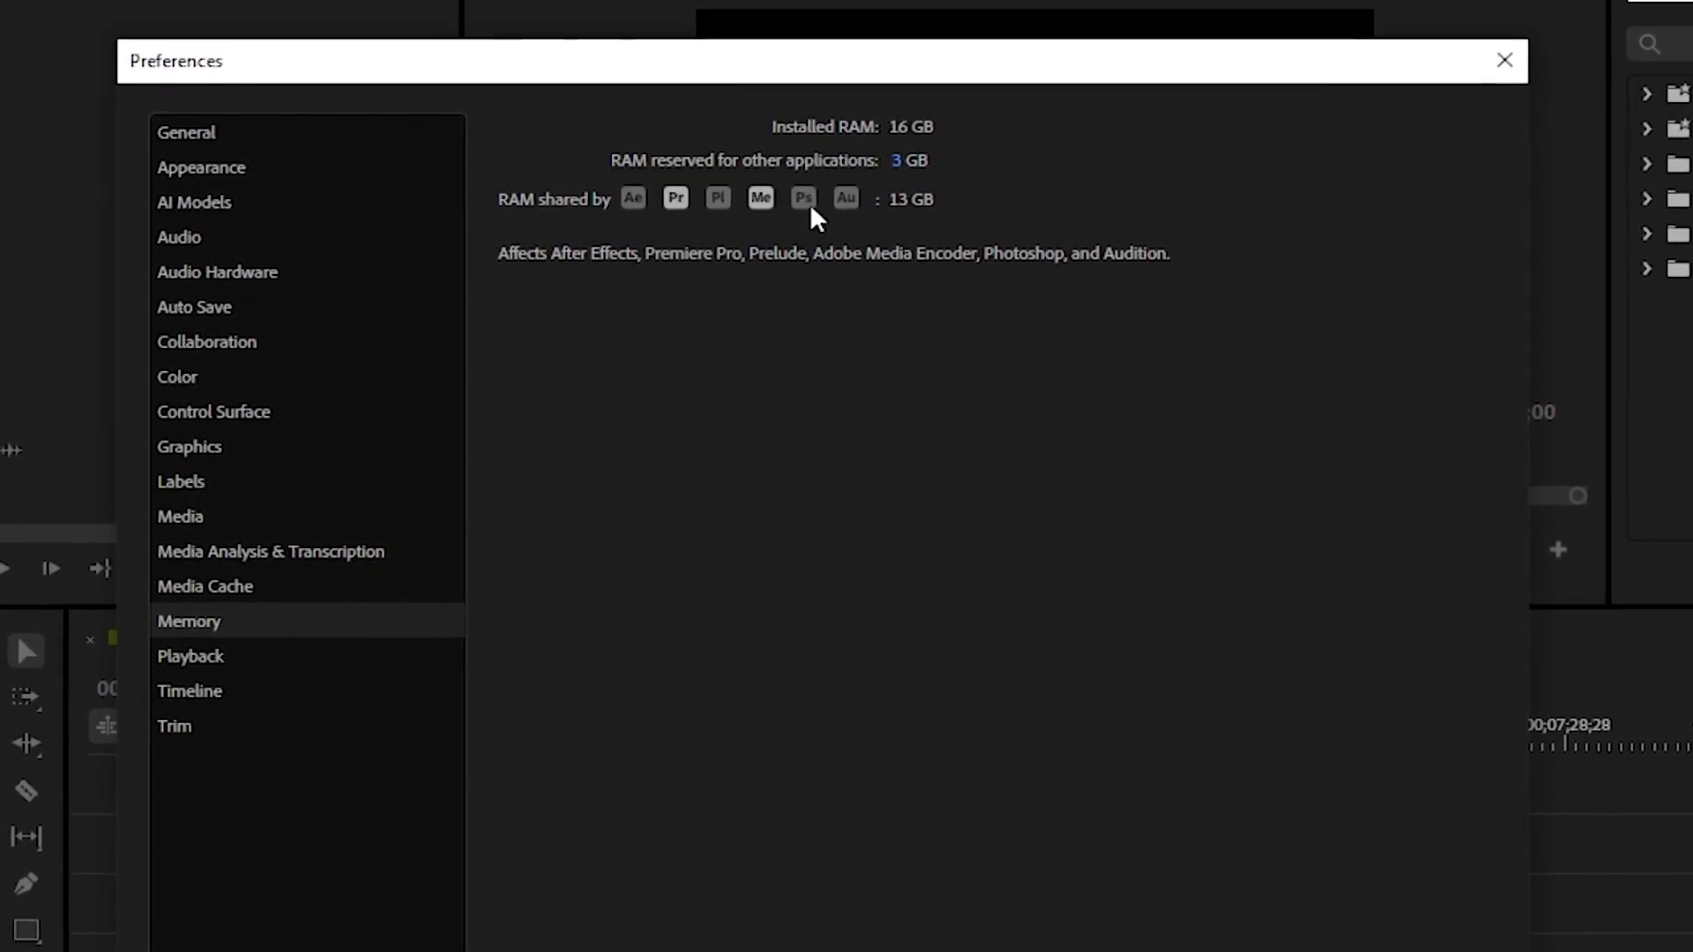
{"action": "left_click", "coordinate": [905, 158]}
{"action": "type", "text": "4"}
{"action": "key", "text": "Return"}
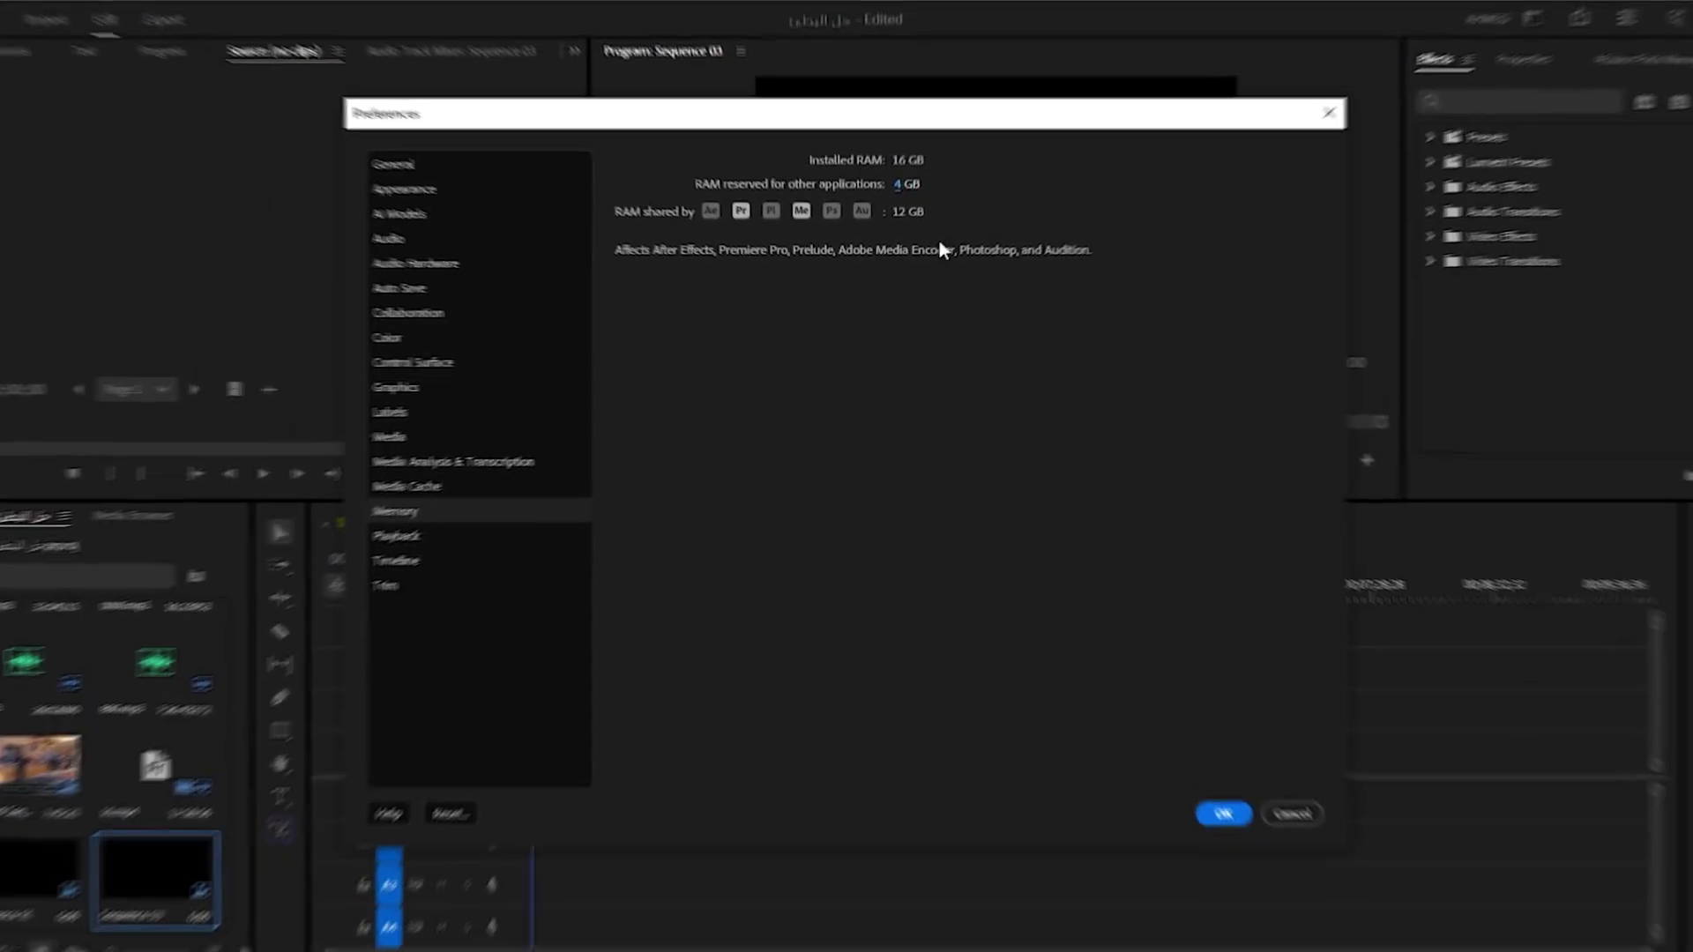
{"action": "key", "text": "Return"}
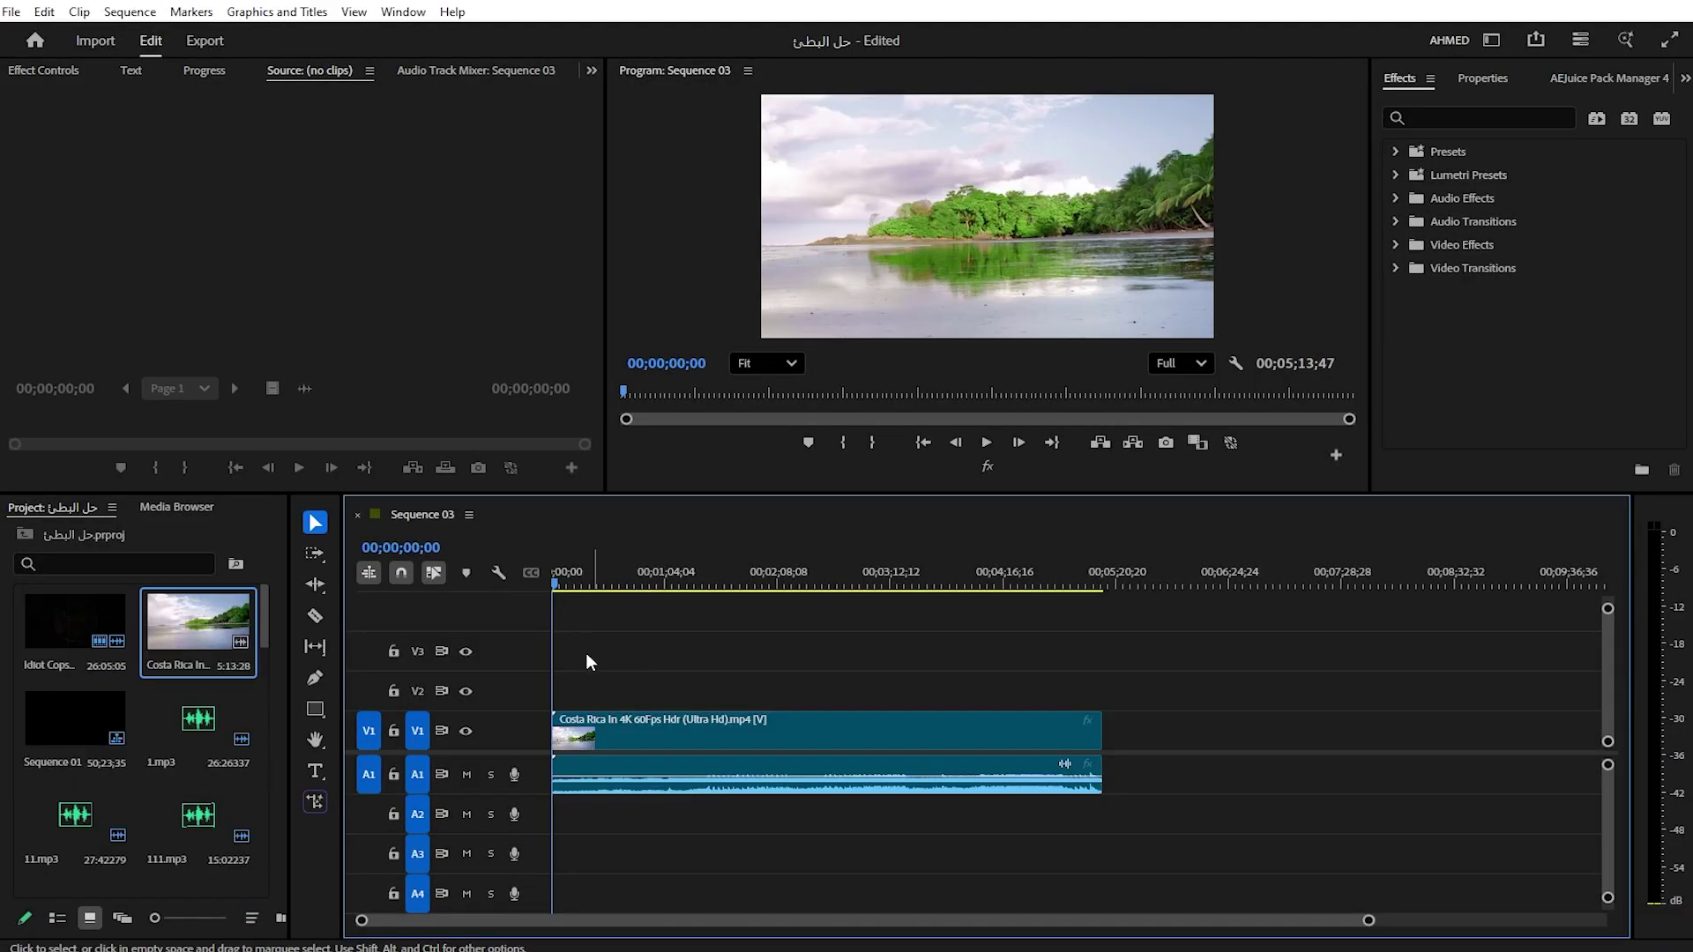
Scrub and zoom the timeline to preview the Costa Rica clip around the iguana shot
{"action": "left_click_drag", "start_coordinate": [579, 584], "coordinate": [642, 584]}
{"action": "key", "text": "minus"}
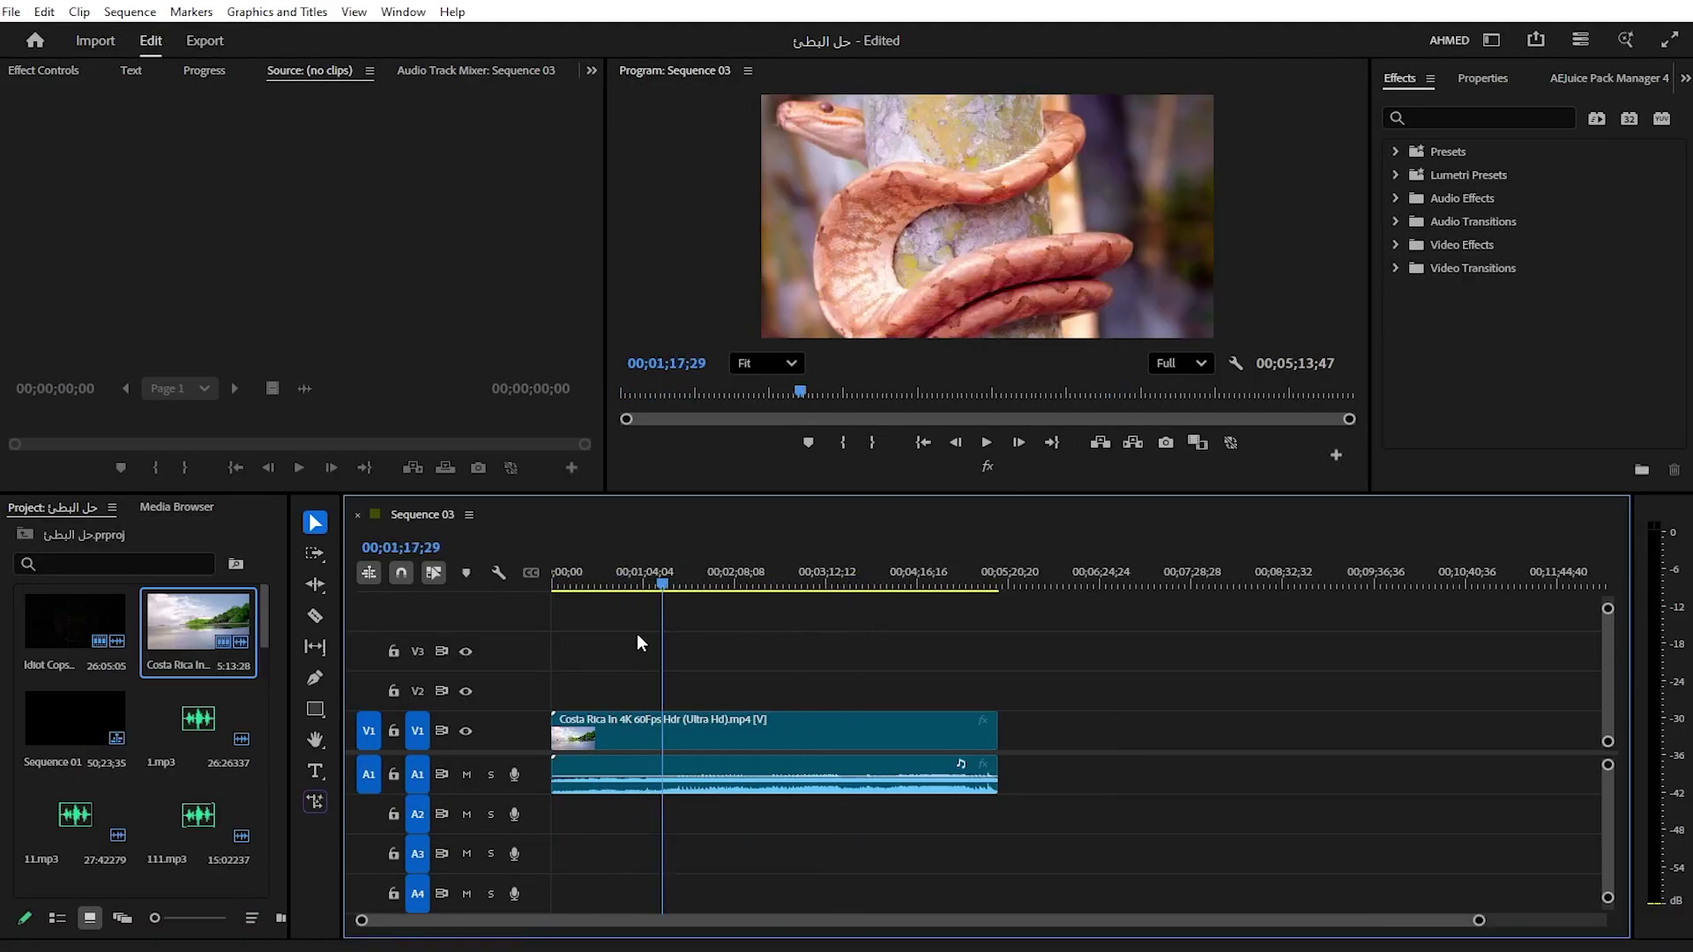
{"action": "left_click_drag", "start_coordinate": [618, 648], "coordinate": [640, 684]}
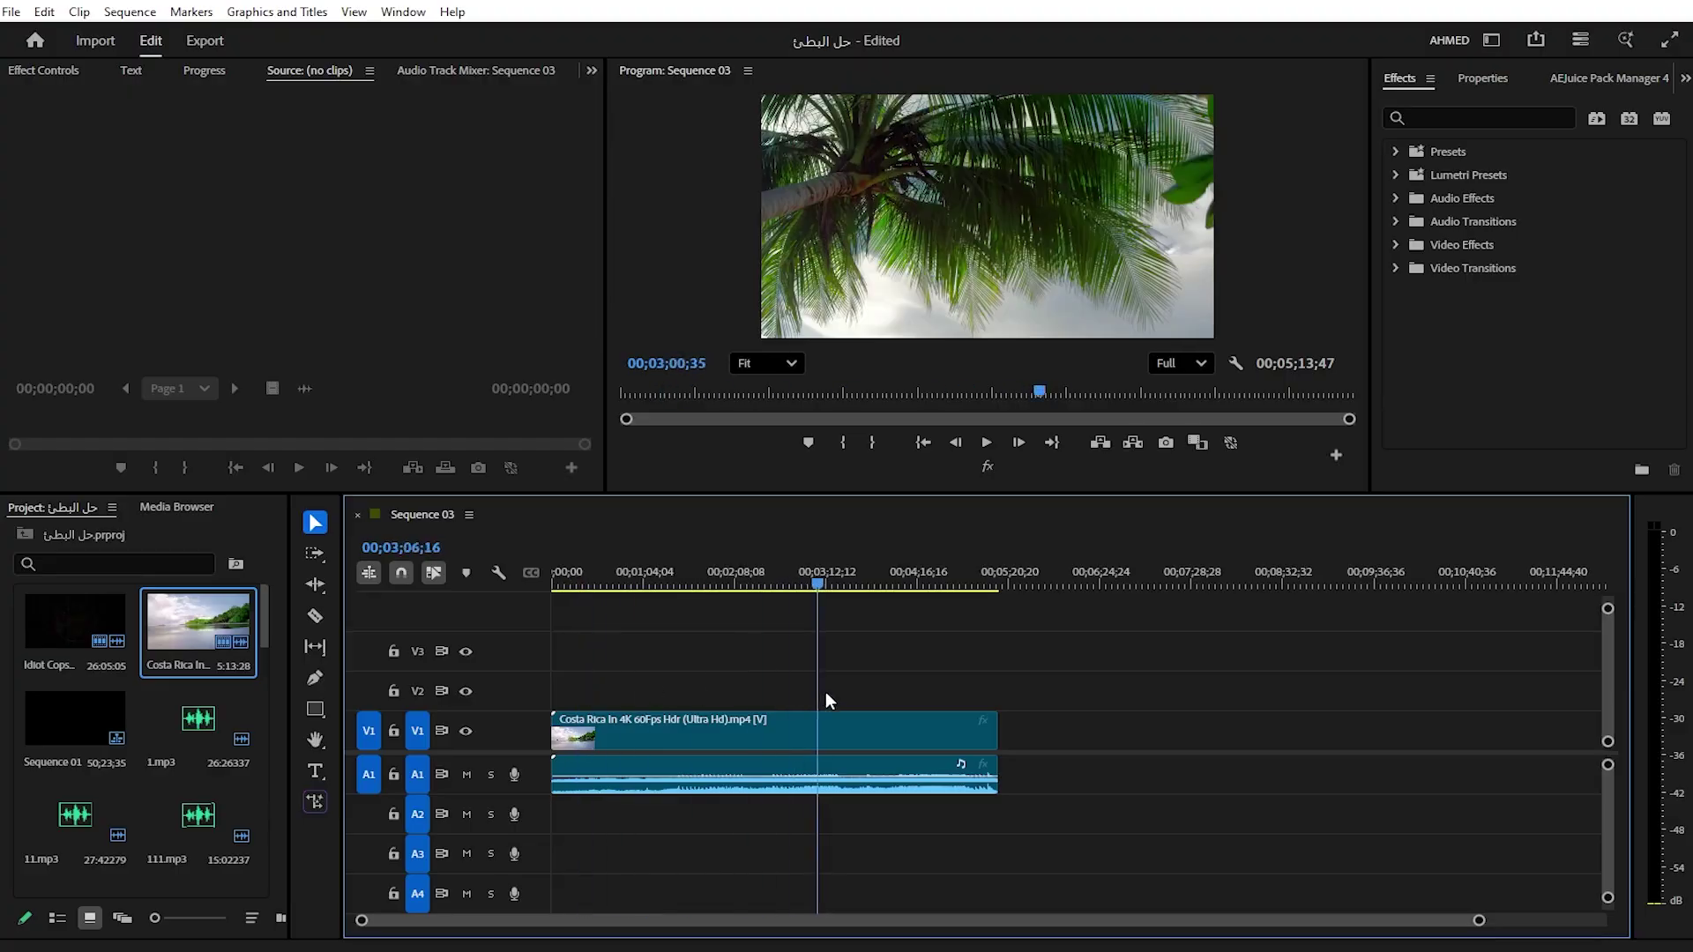
{"action": "left_click_drag", "start_coordinate": [640, 691], "coordinate": [896, 702]}
{"action": "key", "text": "equal"}
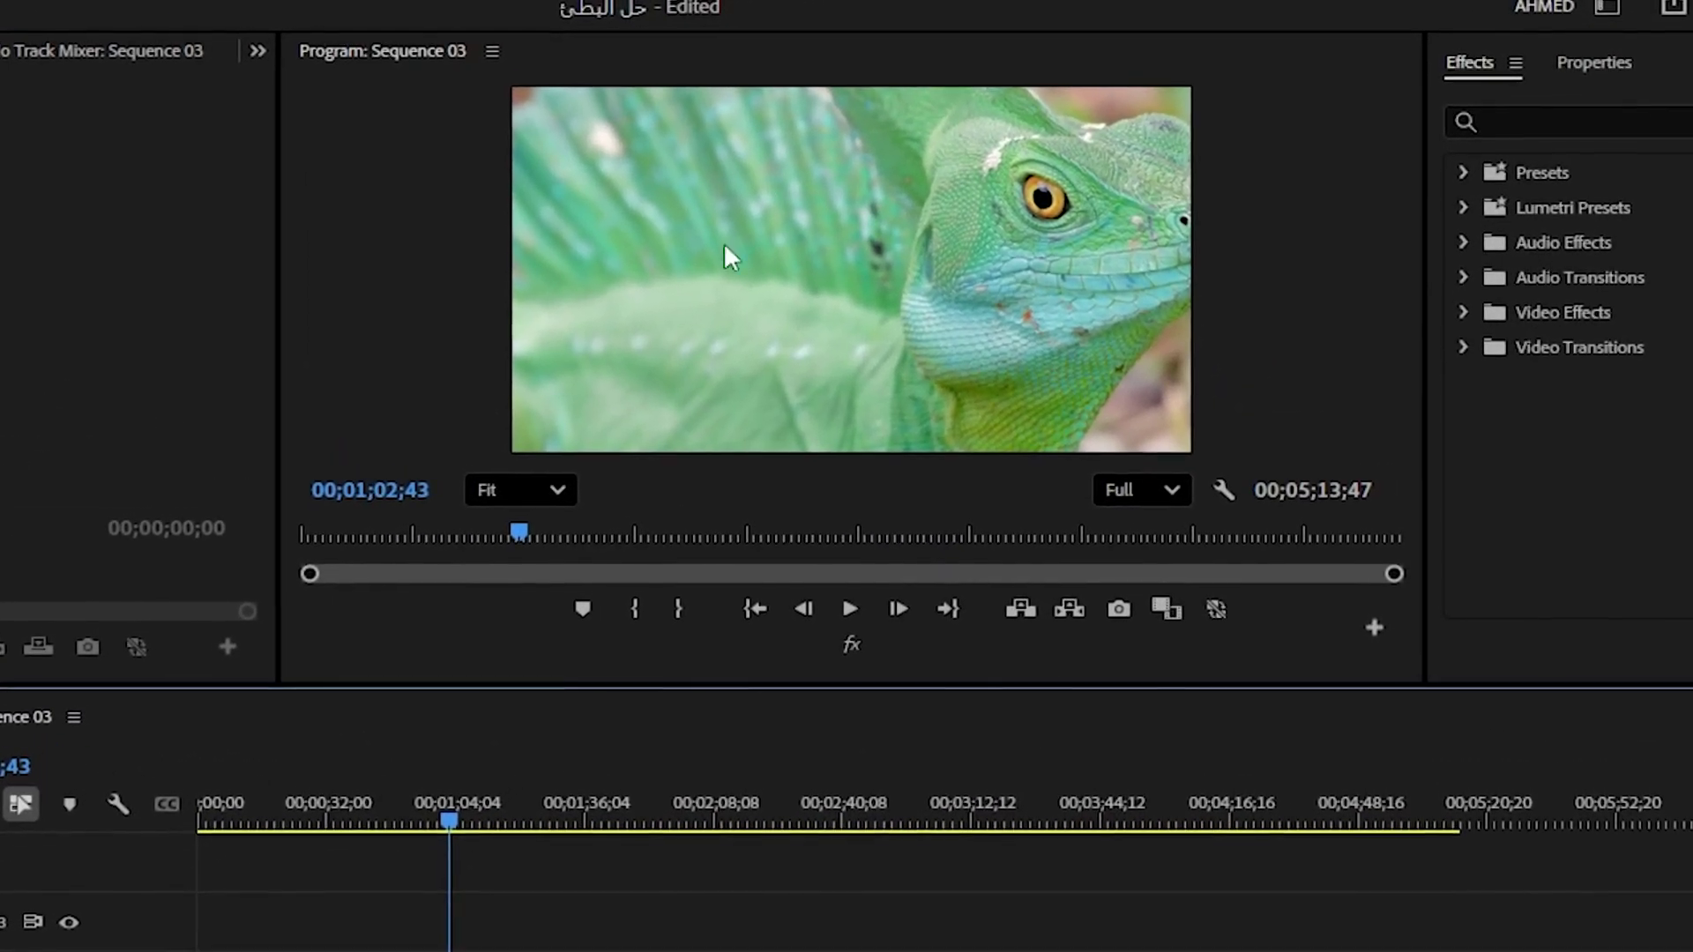
{"action": "left_click_drag", "start_coordinate": [449, 824], "coordinate": [431, 820]}
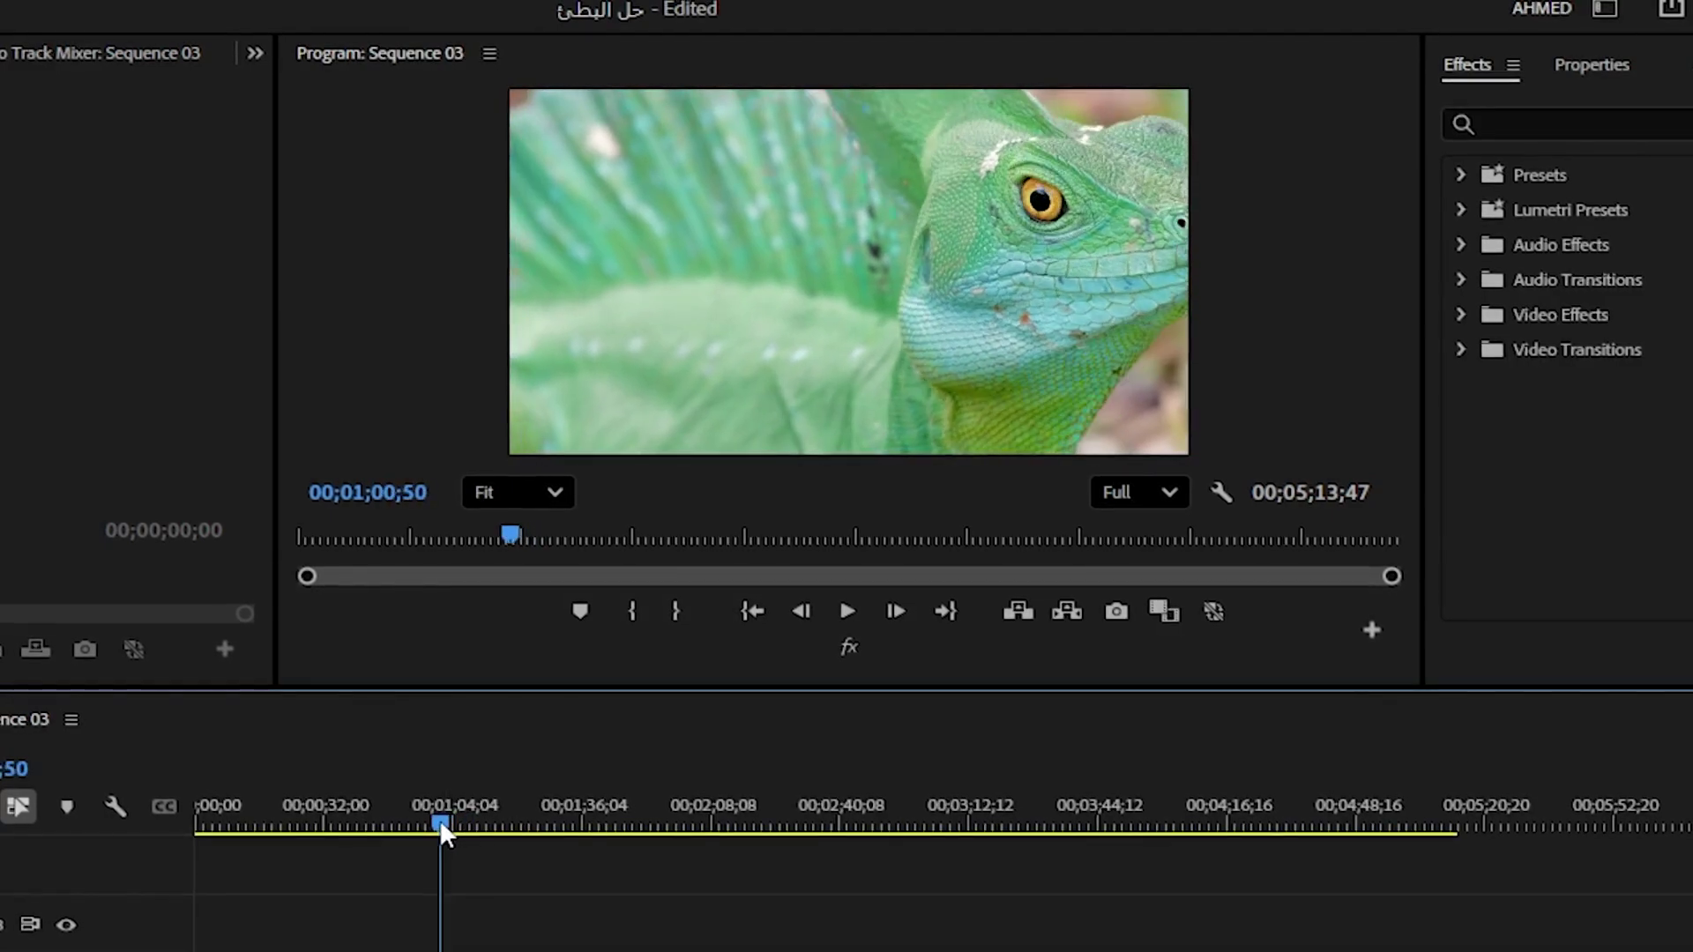
Switch the Program monitor playback resolution from Full to 1/4 and jump to a later shot
{"action": "left_click", "coordinate": [1138, 493]}
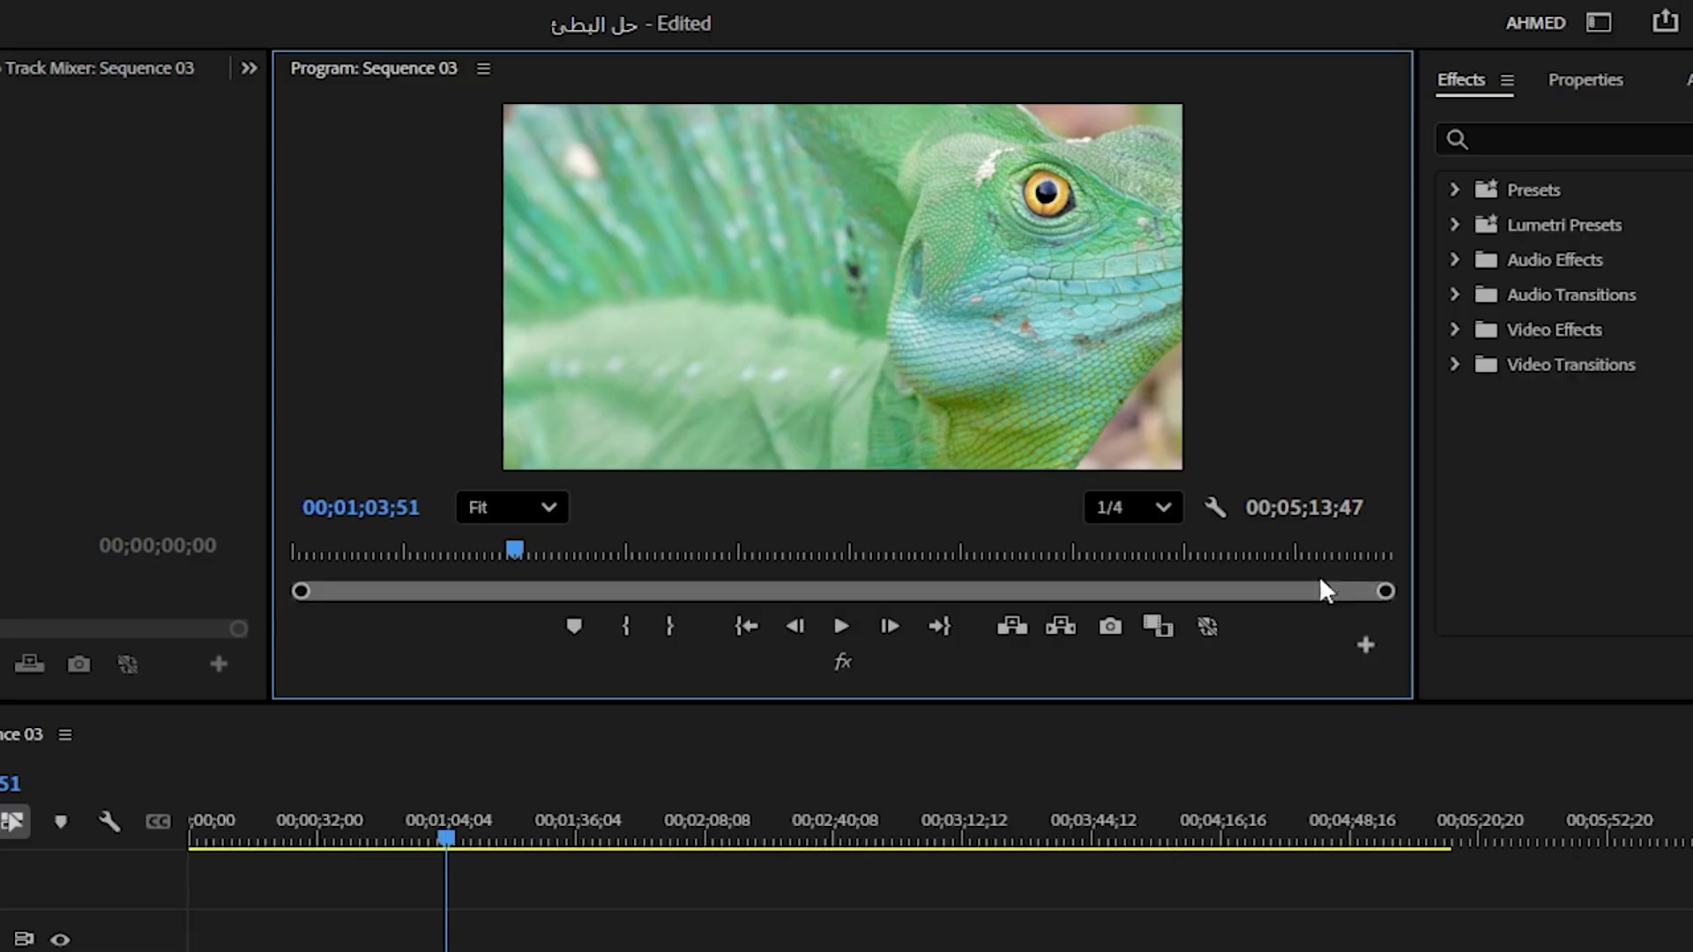
{"action": "left_click", "coordinate": [1147, 508]}
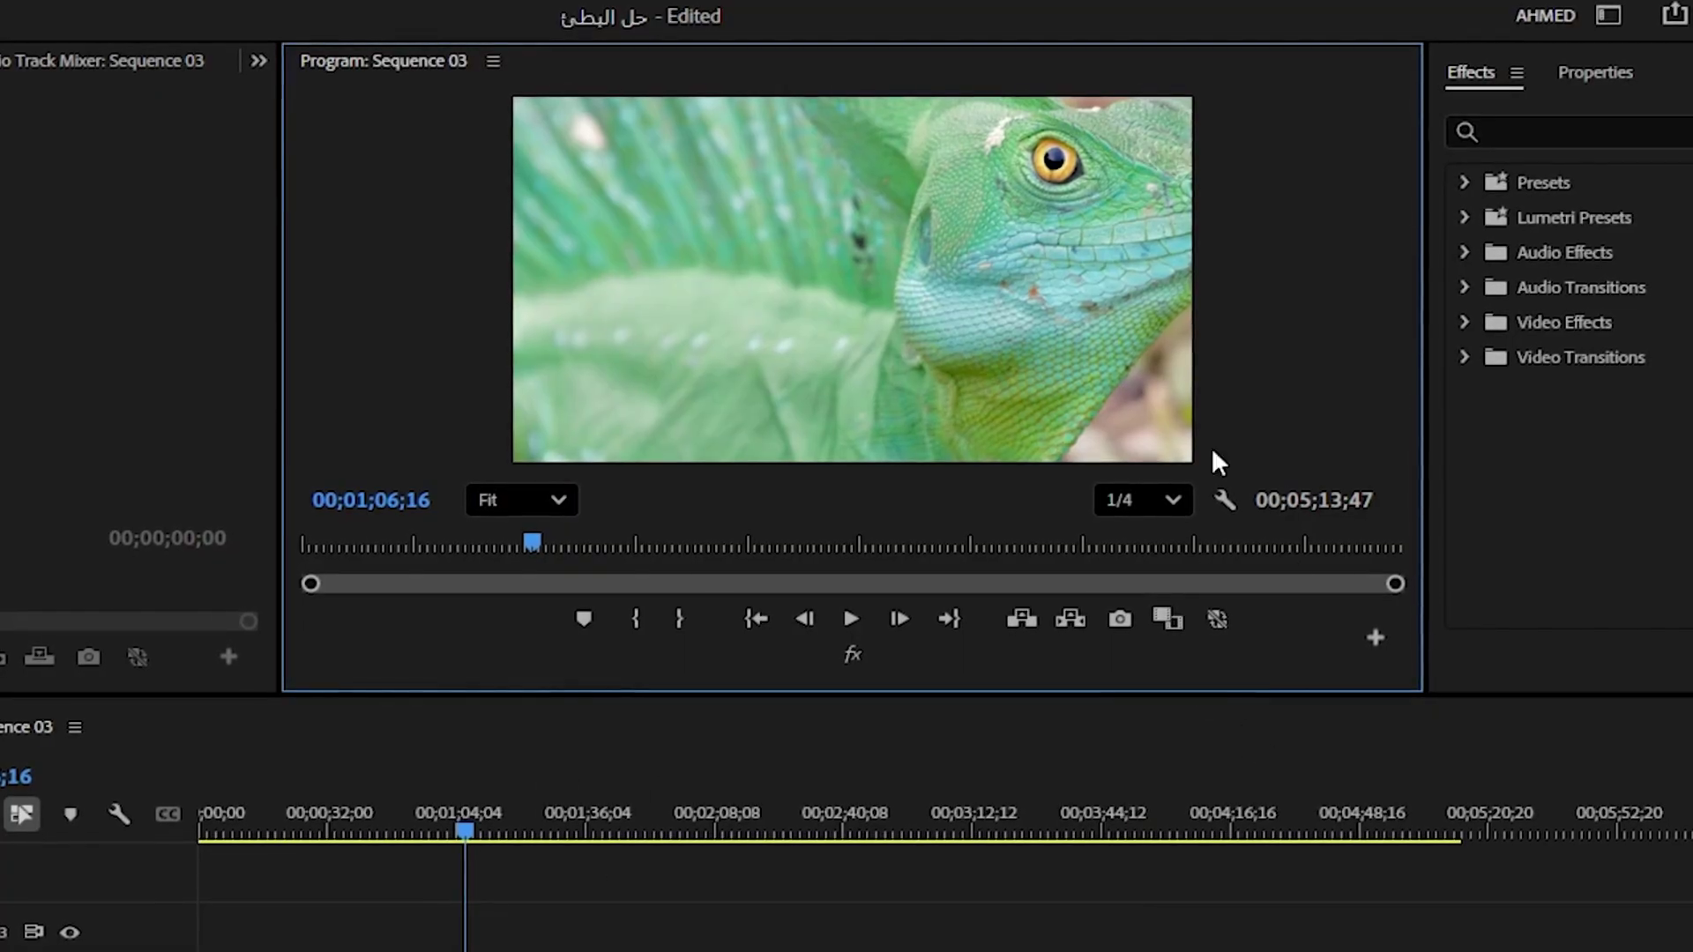
{"action": "left_click", "coordinate": [948, 828]}
Set paused resolution to 1/4 on the frog shot, preview it full screen, then exit
{"action": "mouse_move", "coordinate": [948, 833]}
{"action": "left_mouse_down"}
{"action": "mouse_move", "coordinate": [610, 840]}
{"action": "mouse_move", "coordinate": [541, 873]}
{"action": "mouse_move", "coordinate": [670, 891]}
{"action": "mouse_move", "coordinate": [596, 881]}
{"action": "left_mouse_up"}
{"action": "left_click", "coordinate": [1217, 499]}
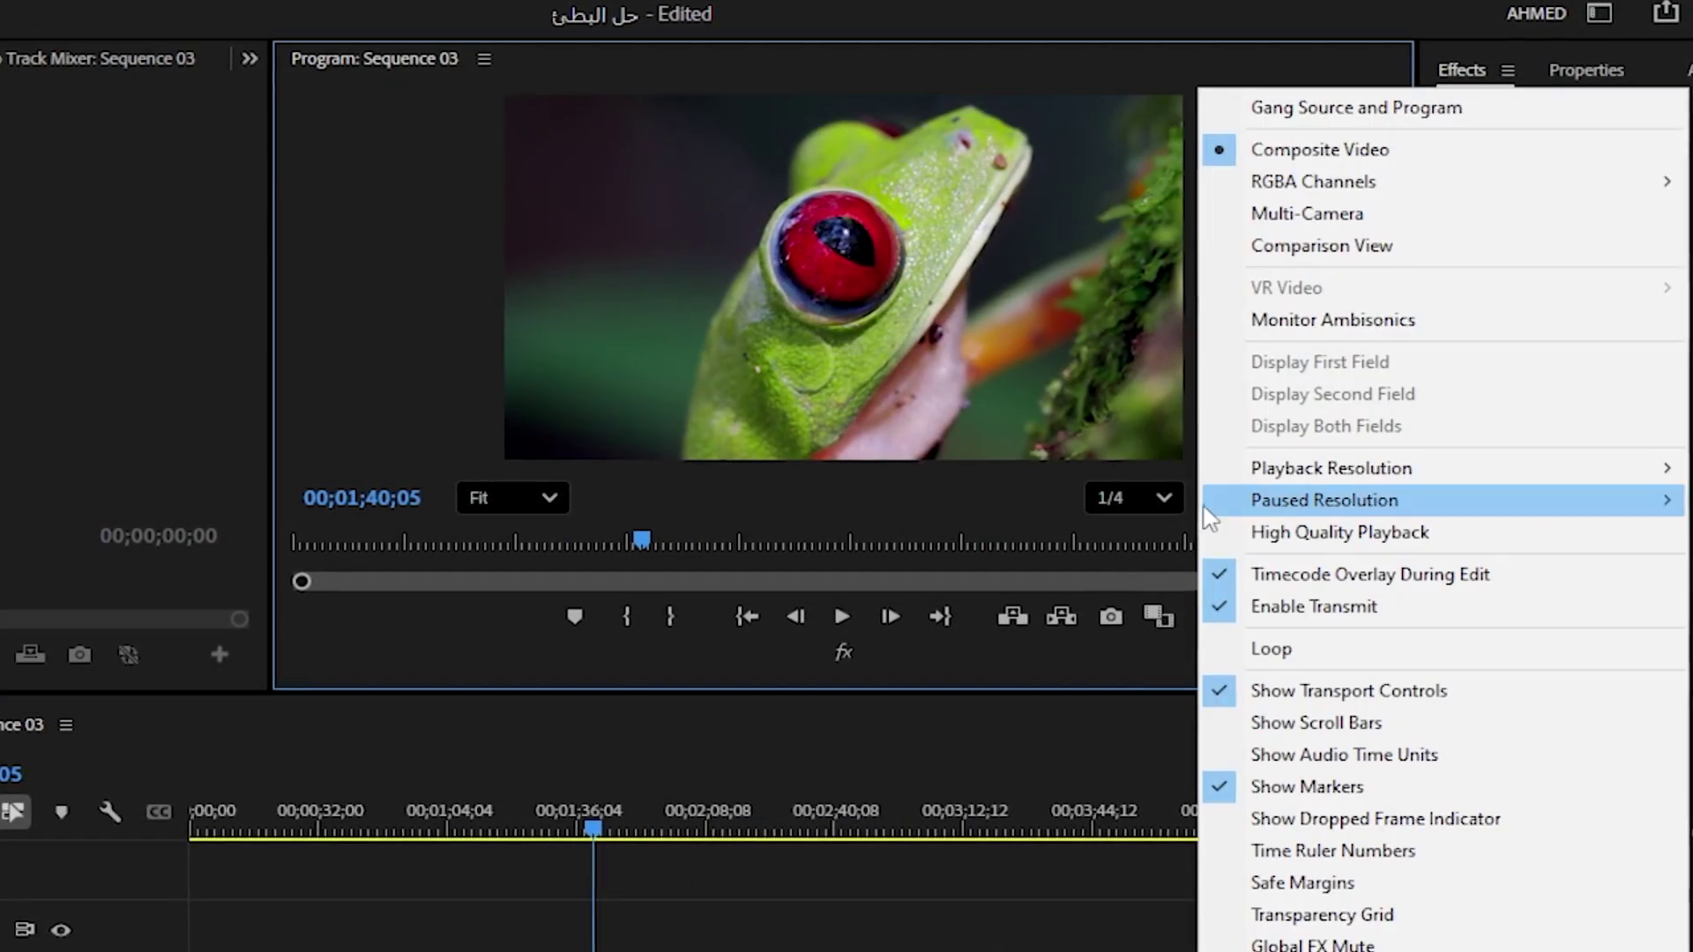
{"action": "mouse_move", "coordinate": [1657, 500]}
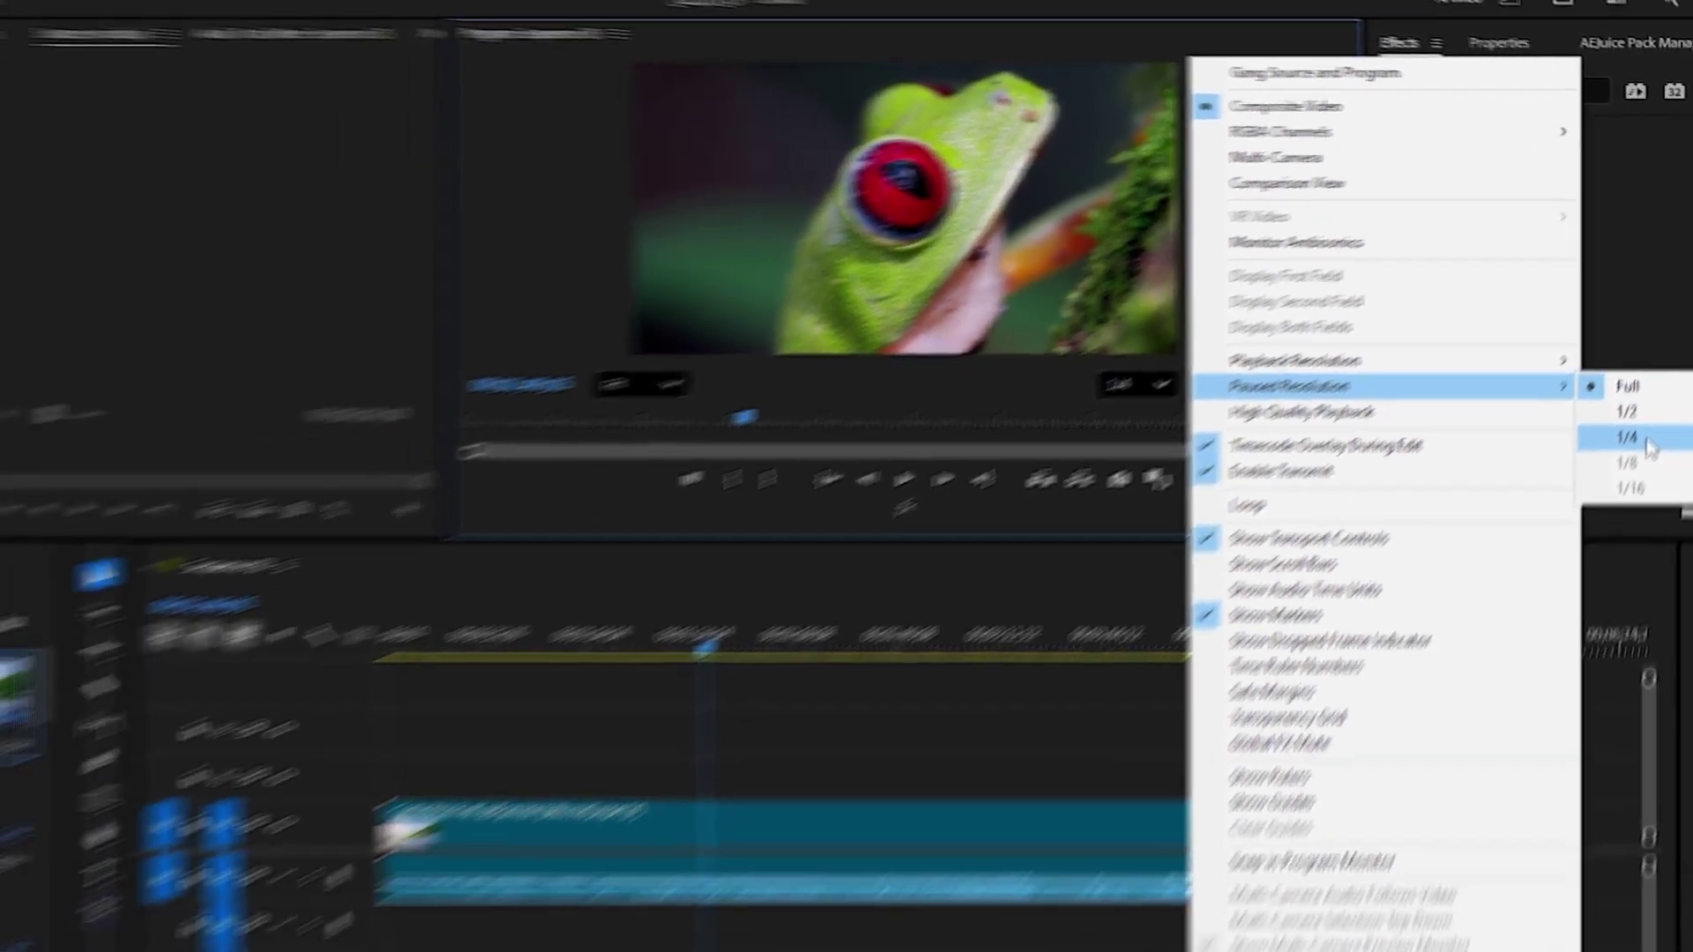
{"action": "left_click", "coordinate": [1575, 540]}
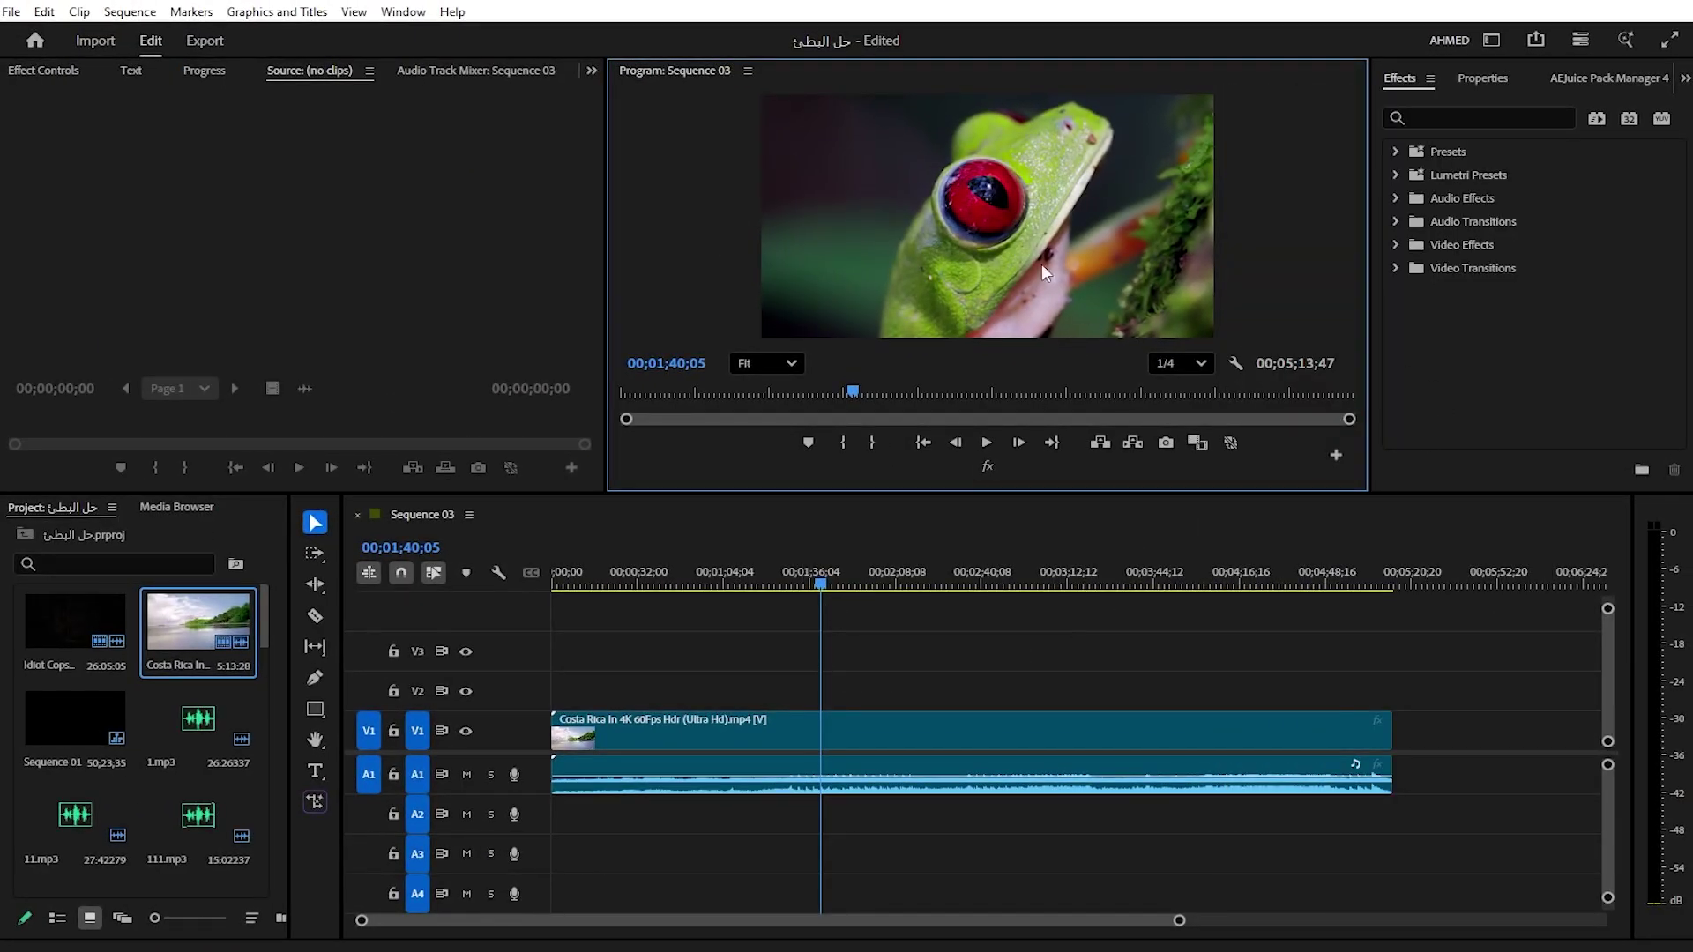
{"action": "left_click", "coordinate": [1670, 42]}
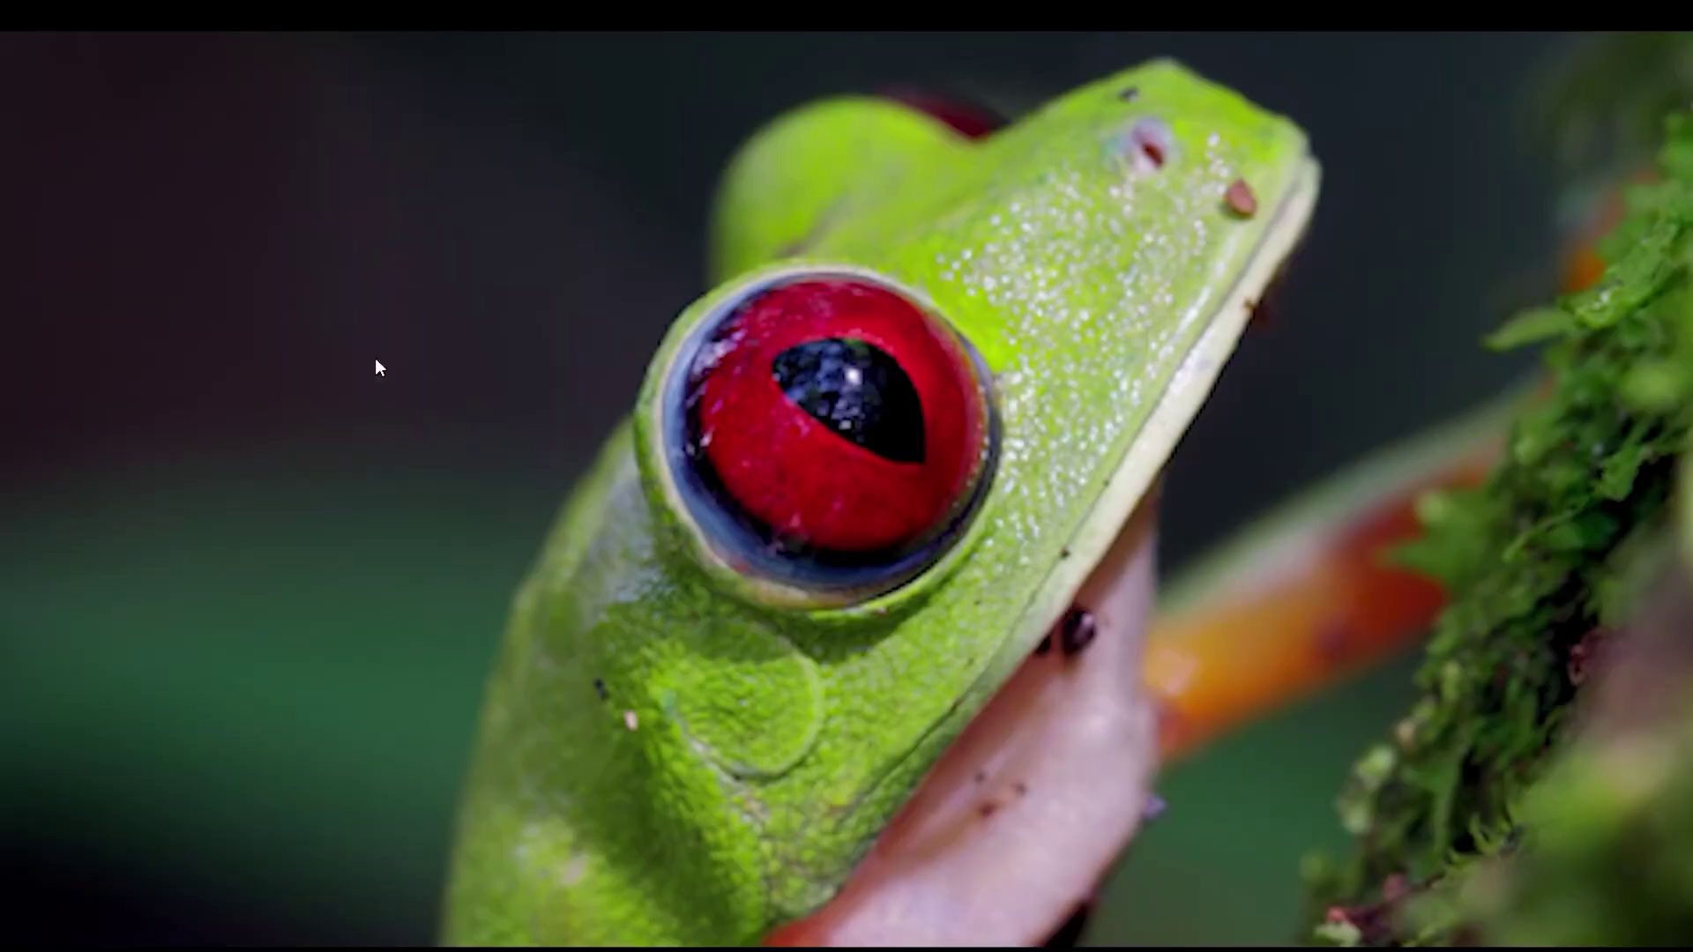
{"action": "key", "text": "Escape"}
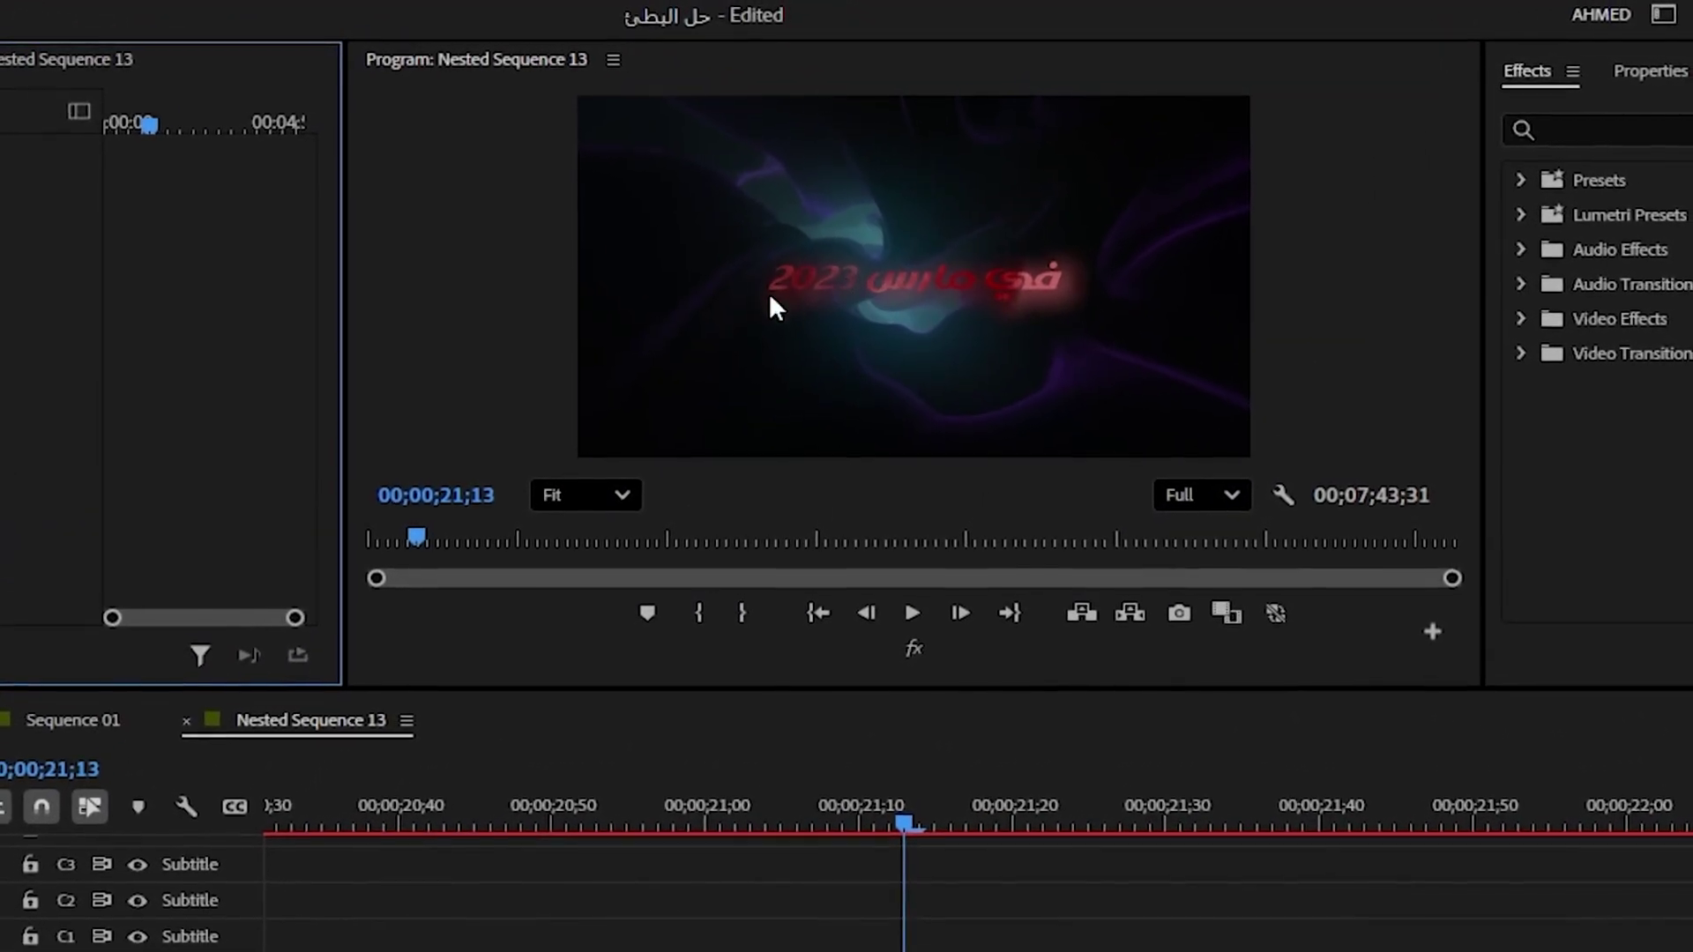
{"action": "key", "text": "space"}
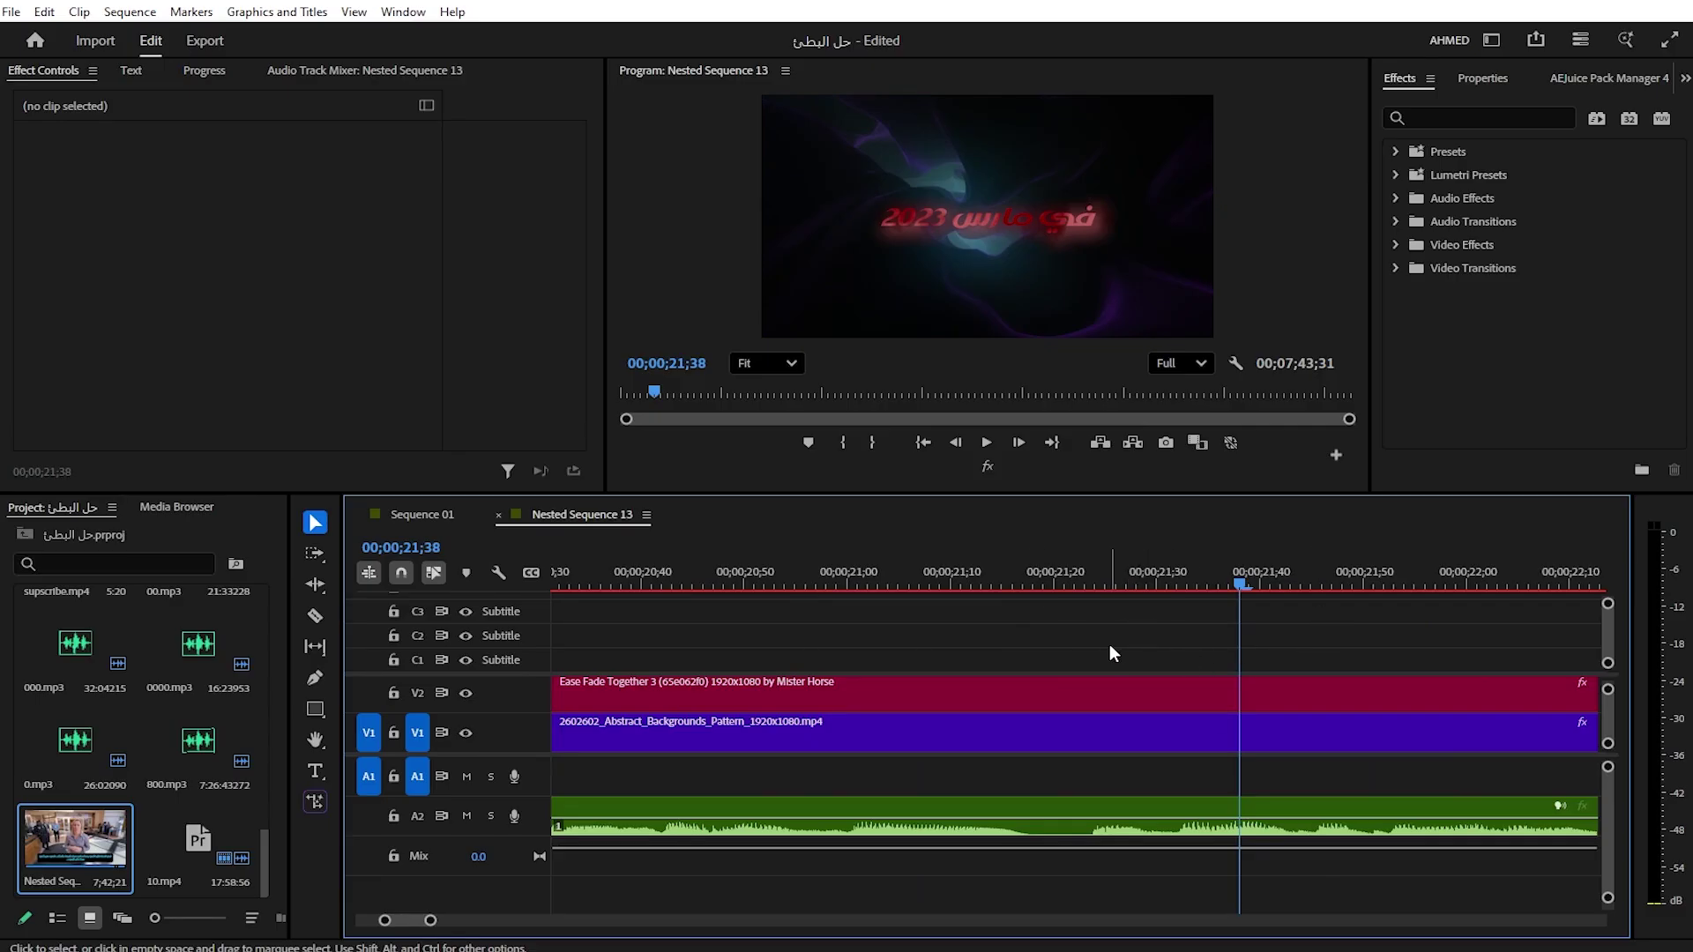
{"action": "key", "text": "Left"}
{"action": "left_click_drag", "start_coordinate": [1108, 633], "coordinate": [587, 639]}
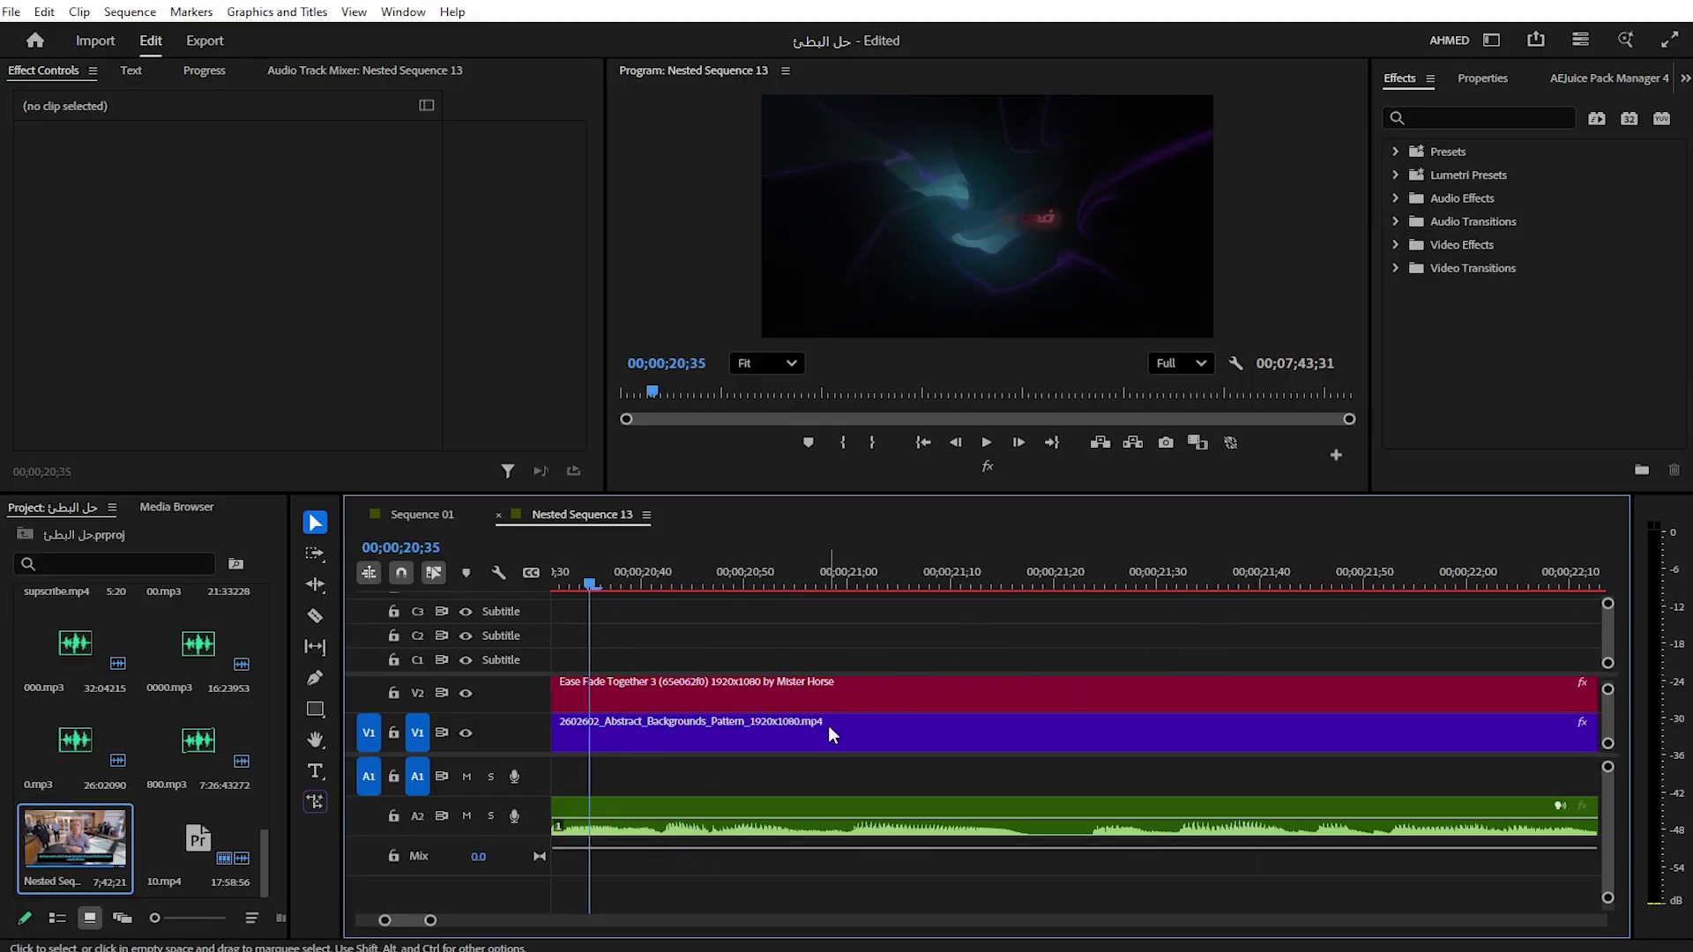
{"action": "key", "text": "space"}
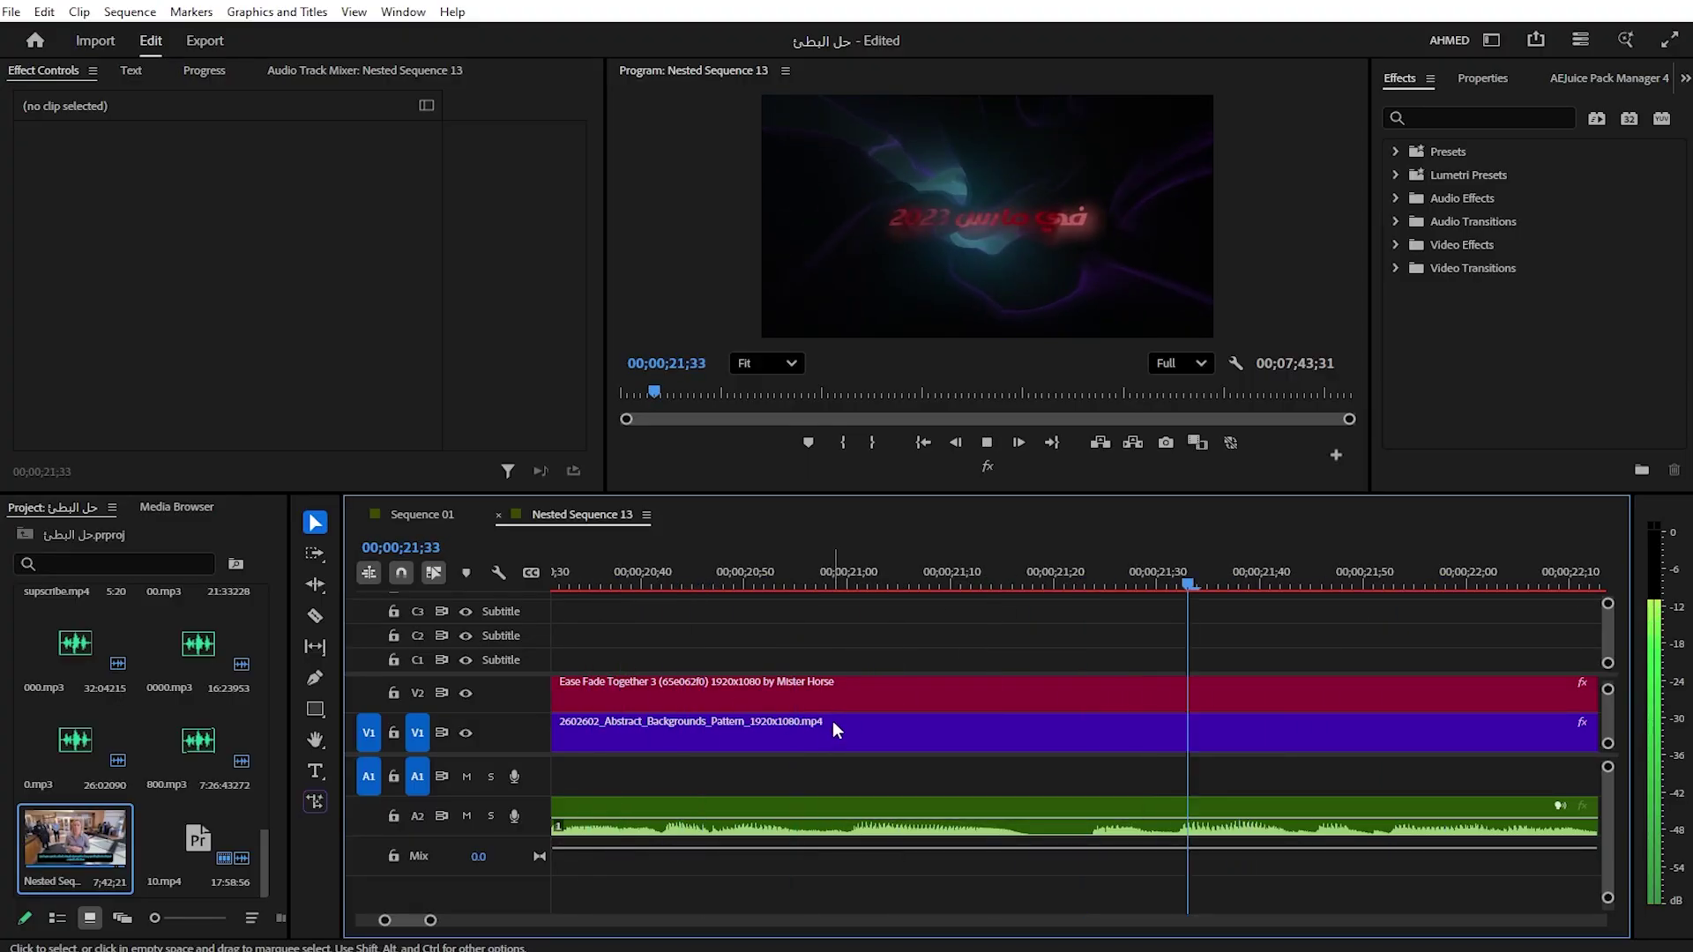
{"action": "key", "text": "space"}
{"action": "scroll", "coordinate": [808, 778], "scroll_direction": "up", "scroll_amount": 5}
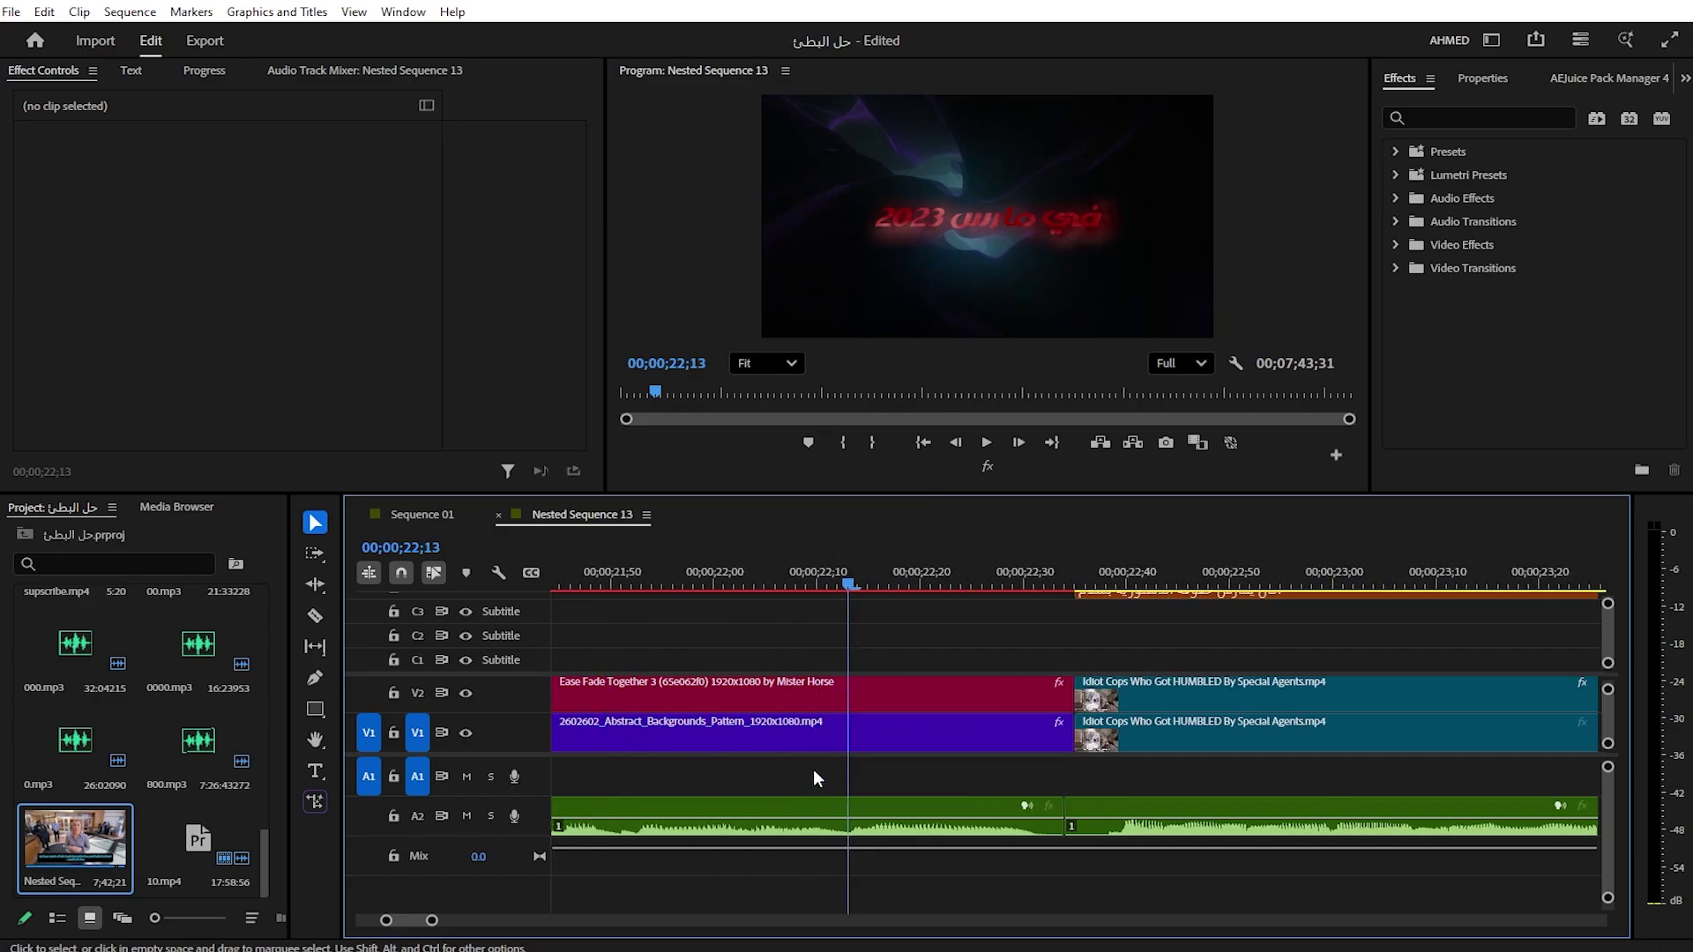
{"action": "left_click", "coordinate": [595, 573]}
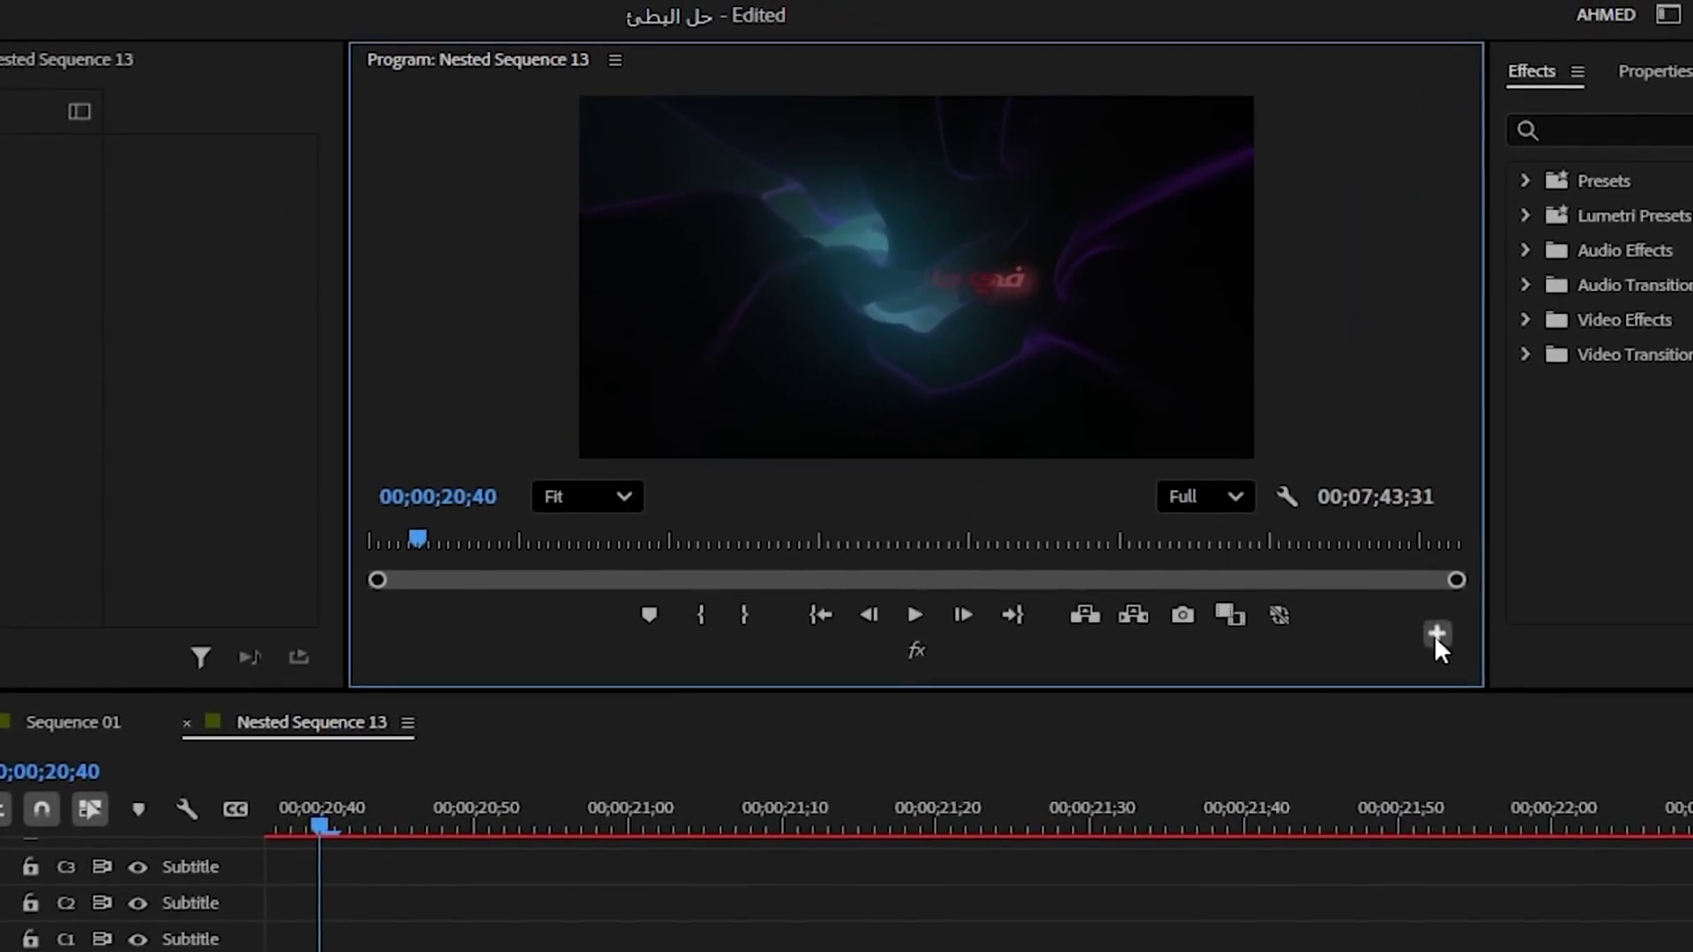
Add the Global FX Mute (fx) button to the Program monitor button bar
{"action": "left_click", "coordinate": [1435, 633]}
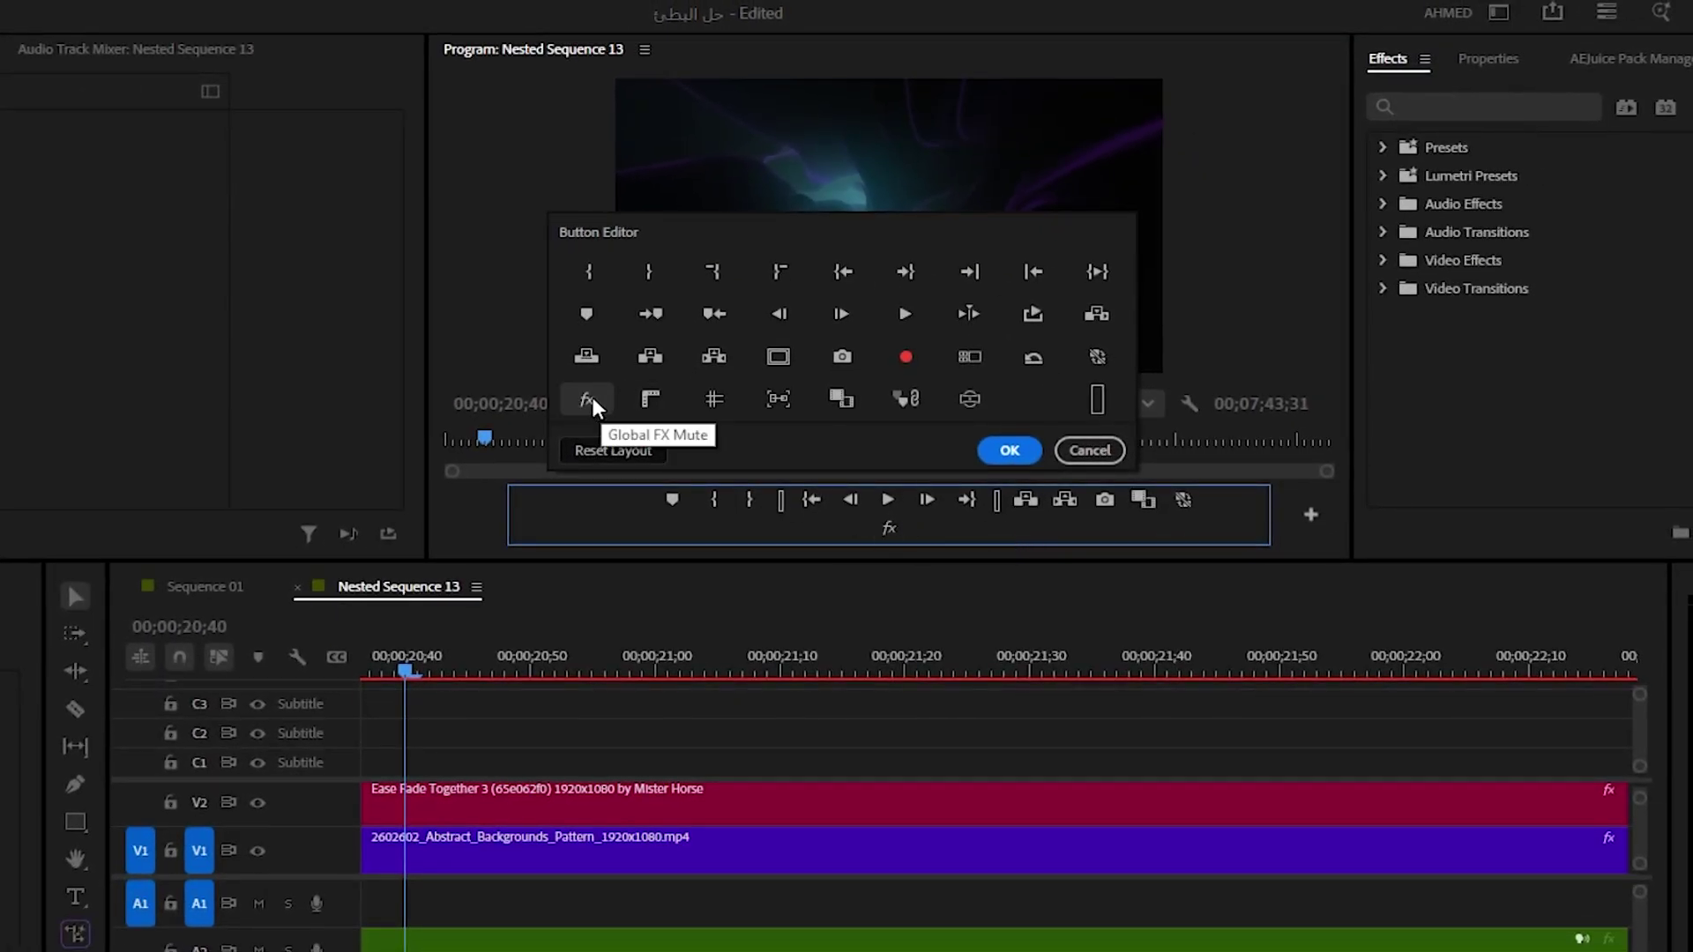
{"action": "left_click_drag", "start_coordinate": [587, 400], "coordinate": [786, 529]}
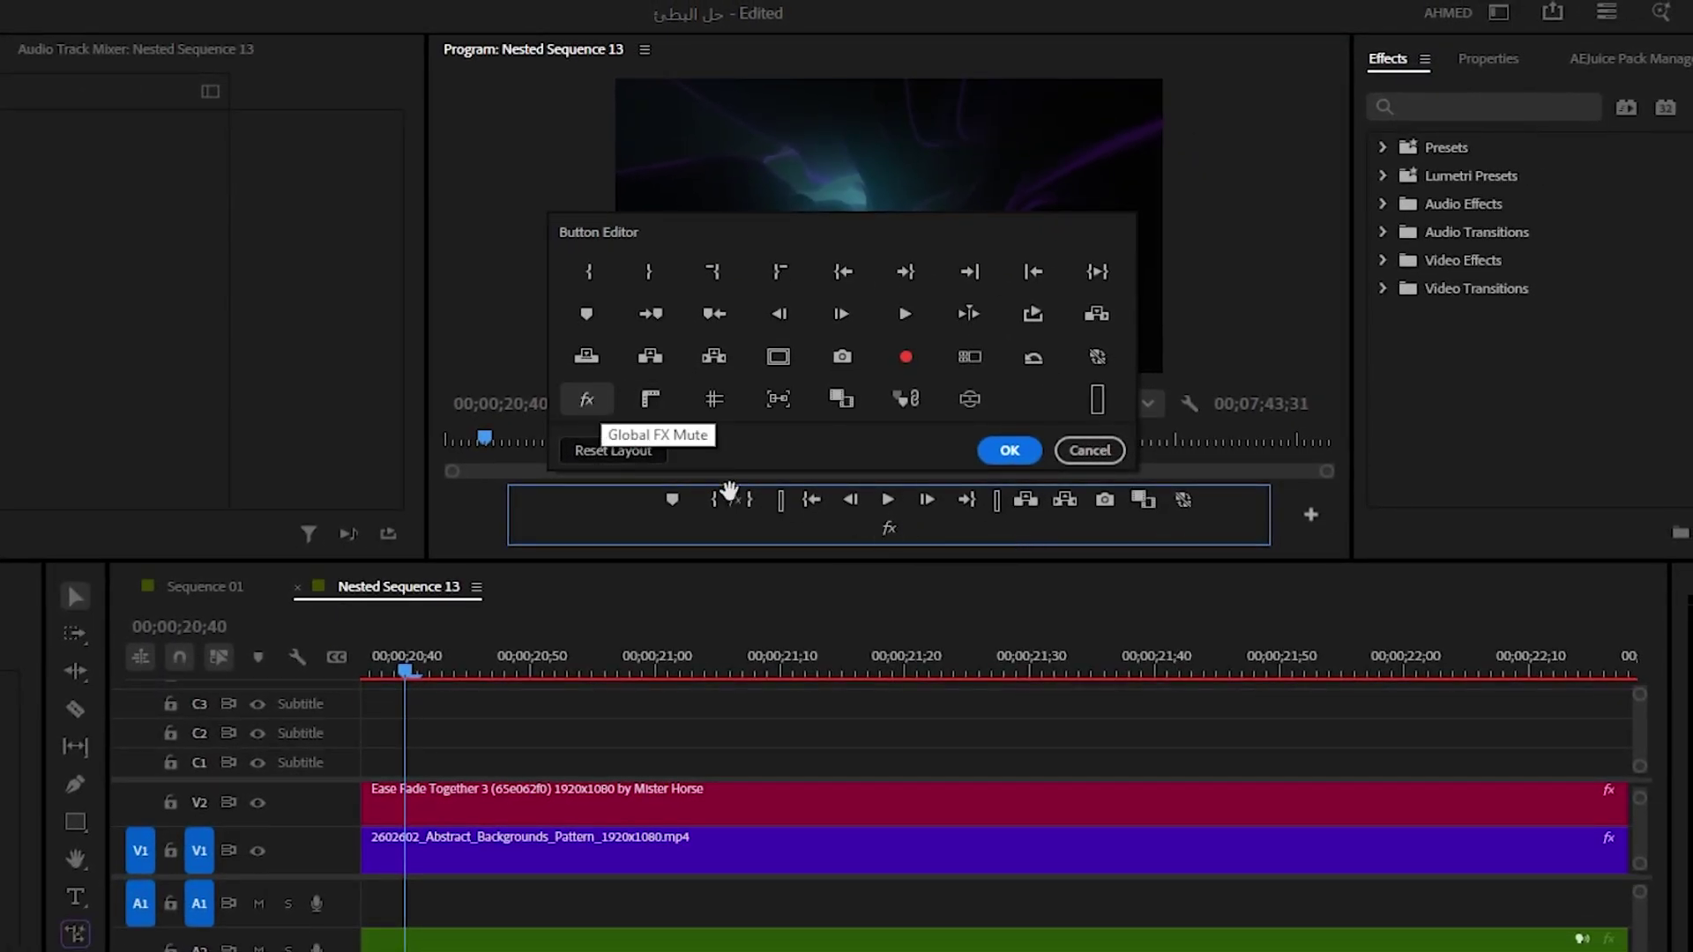
{"action": "left_click", "coordinate": [1010, 450]}
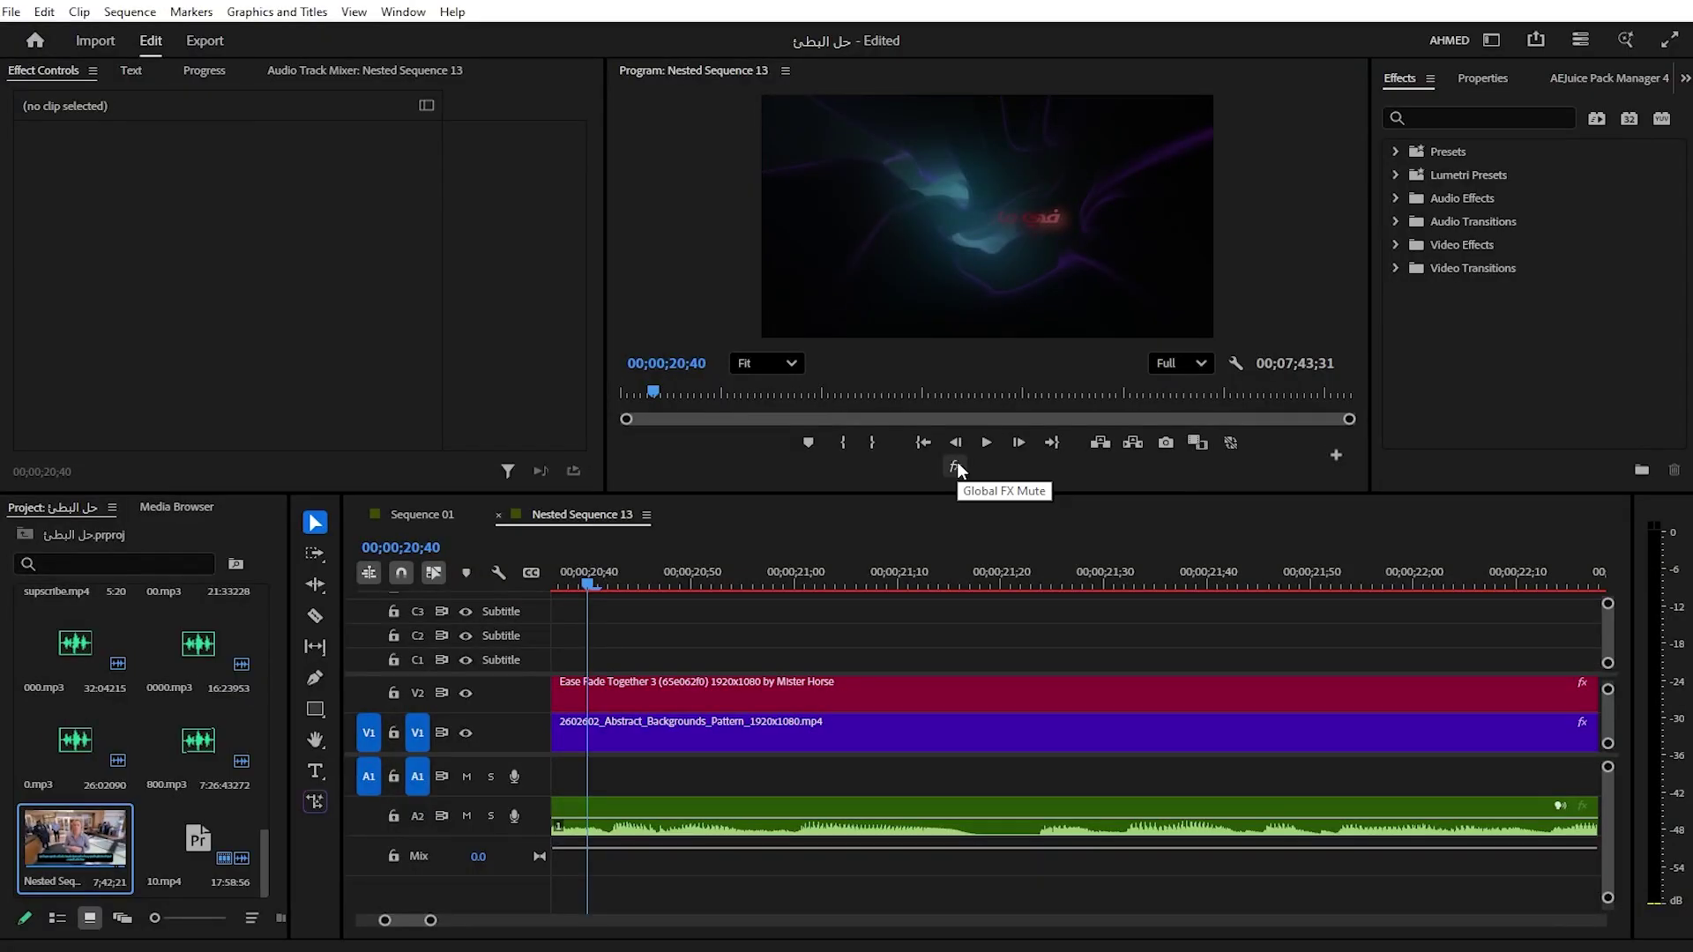
Toggle fx mute while scrubbing to the 2023 title, then play it with effects enabled
{"action": "left_click", "coordinate": [962, 473]}
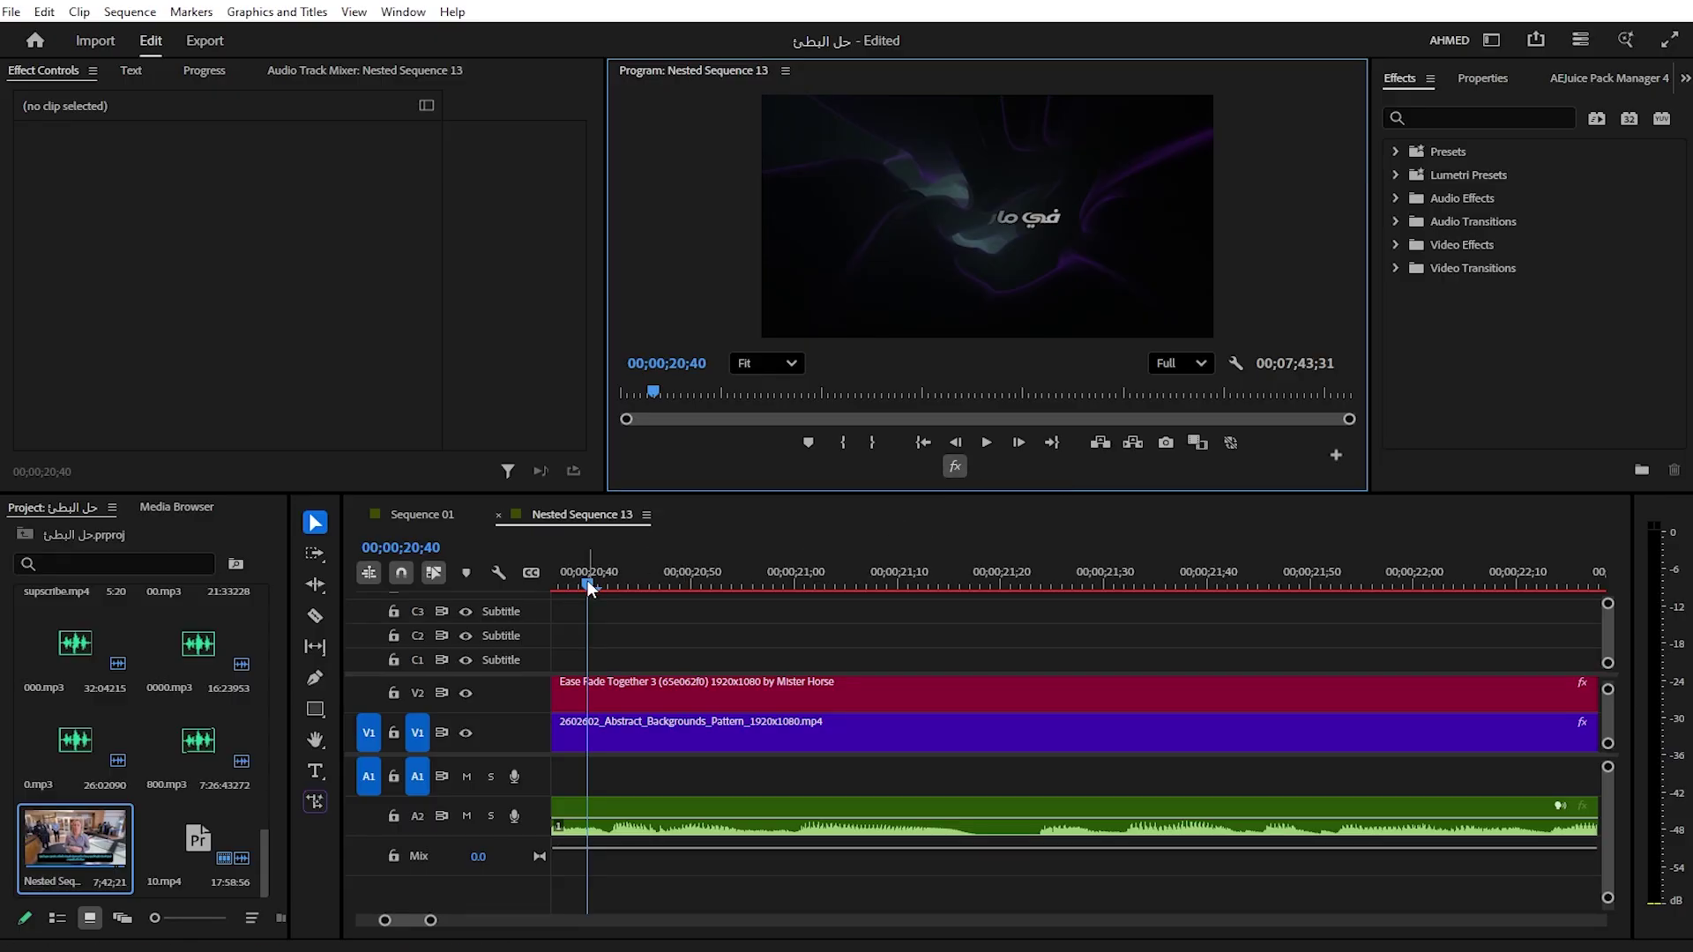
{"action": "left_click_drag", "start_coordinate": [588, 588], "coordinate": [1186, 584]}
{"action": "key", "text": "Left"}
{"action": "key", "text": "Left"}
{"action": "key", "text": "Left"}
{"action": "key", "text": "Left"}
{"action": "key", "text": "Left"}
{"action": "key", "text": "Left"}
{"action": "left_click", "coordinate": [952, 475]}
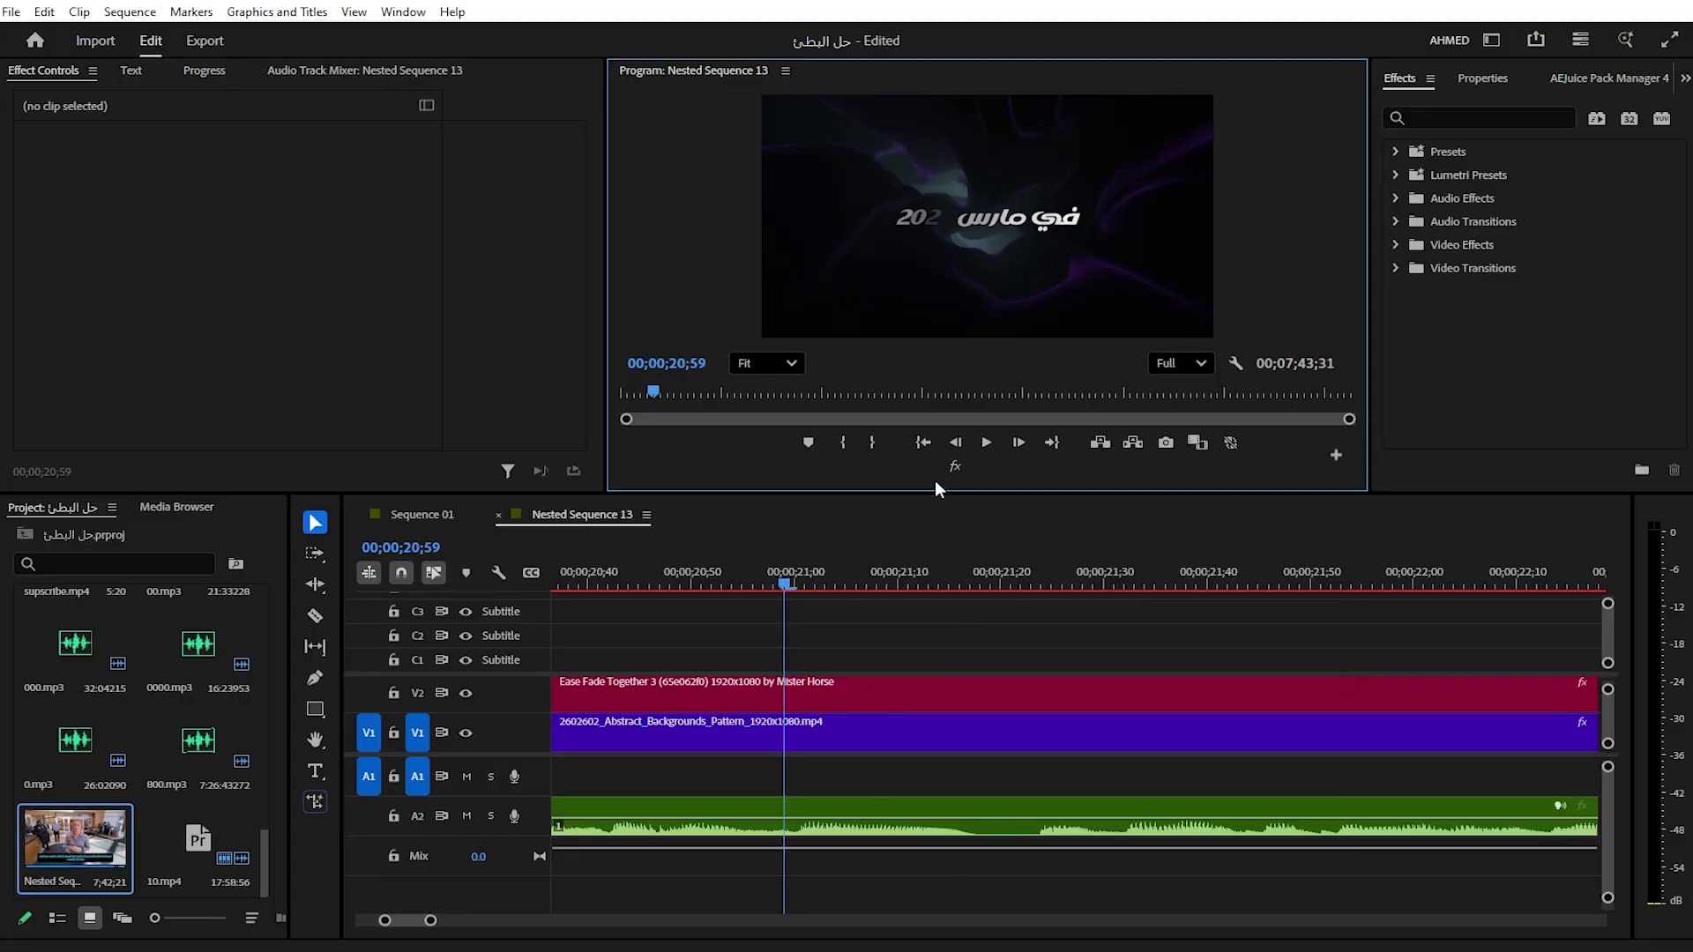
{"action": "left_click_drag", "start_coordinate": [628, 589], "coordinate": [578, 589]}
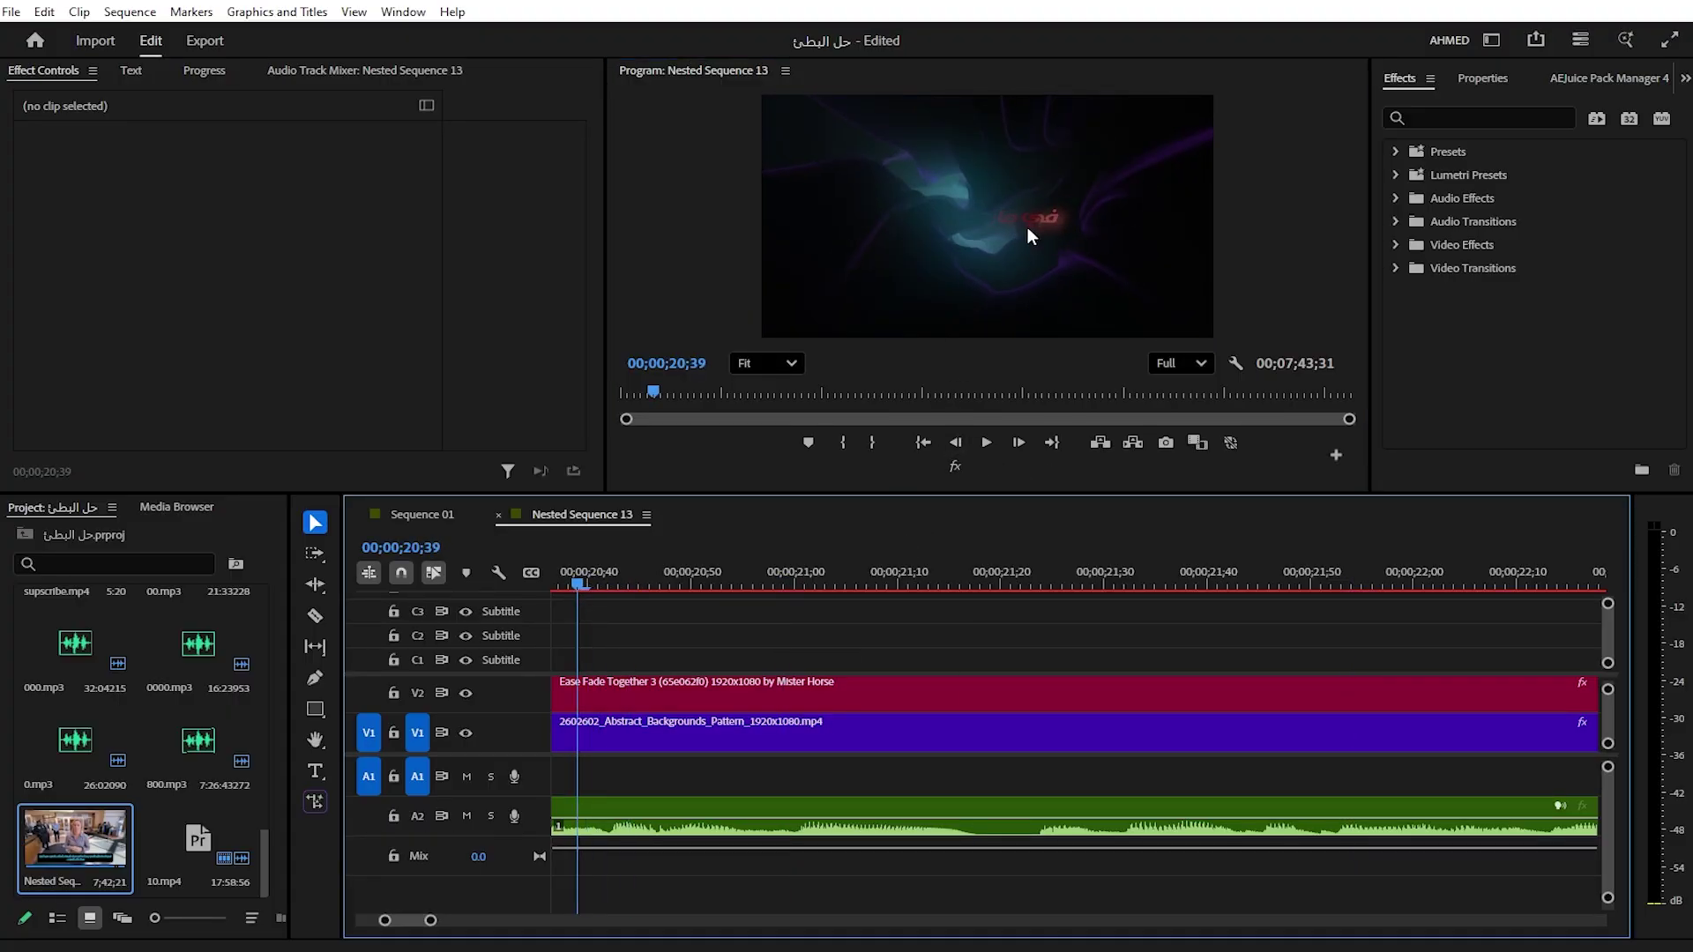
{"action": "key", "text": "space"}
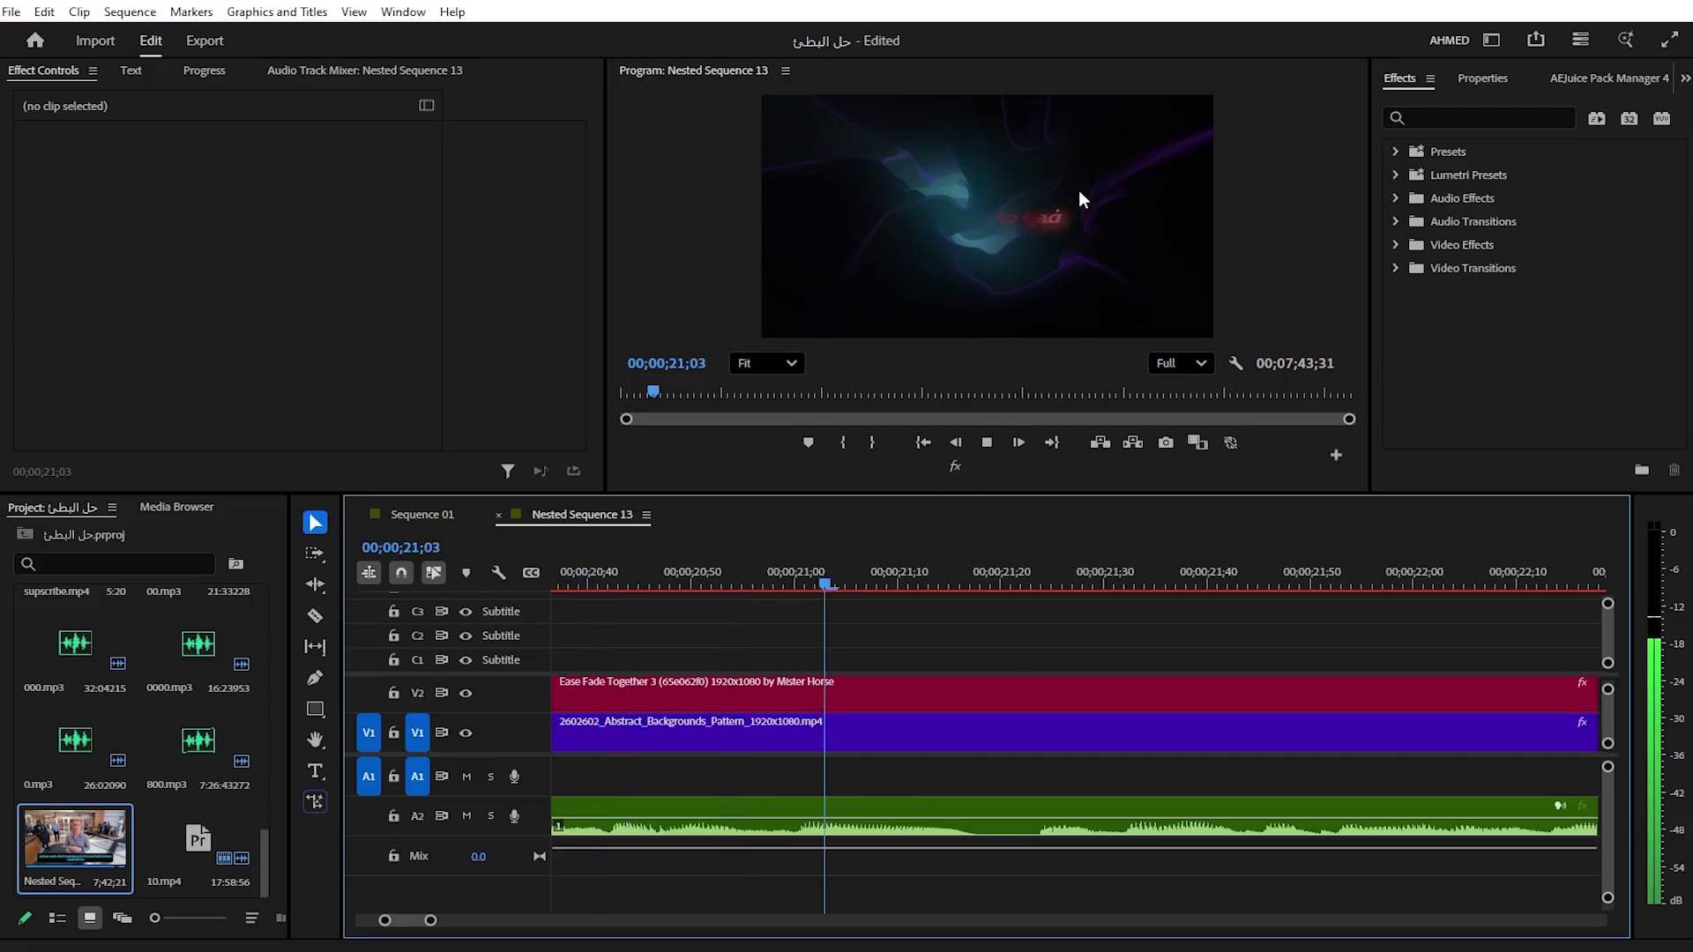
{"action": "left_click", "coordinate": [571, 582]}
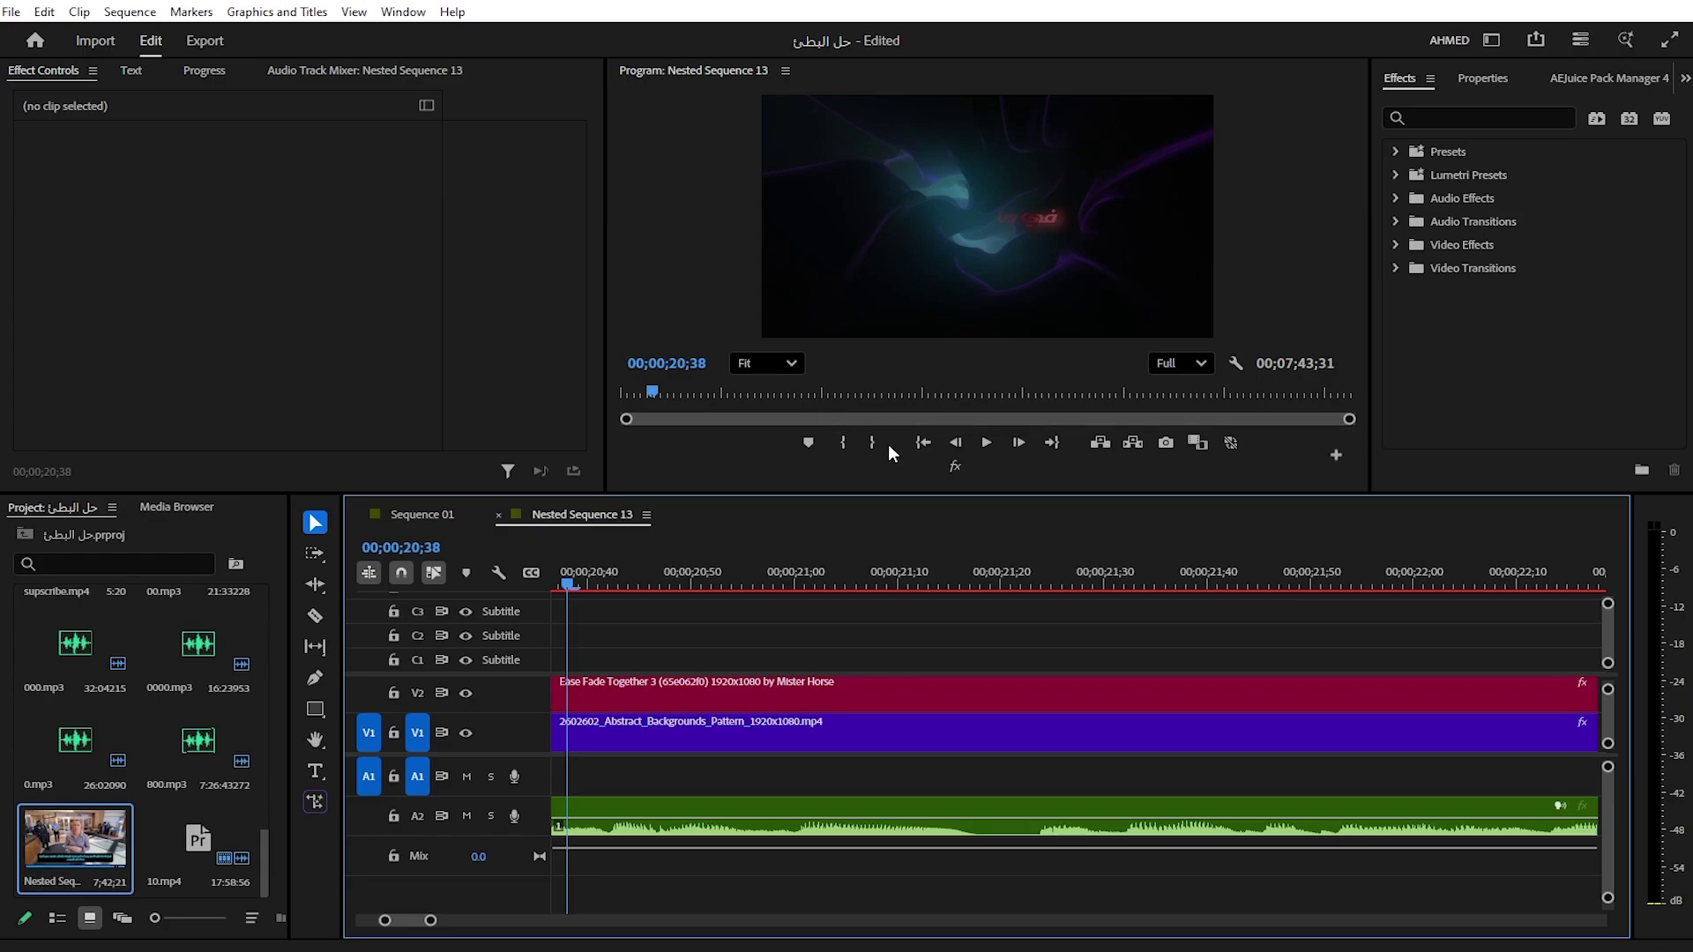
Play the 2023 title again with all effects muted to compare smoothness
{"action": "left_click", "coordinate": [955, 465]}
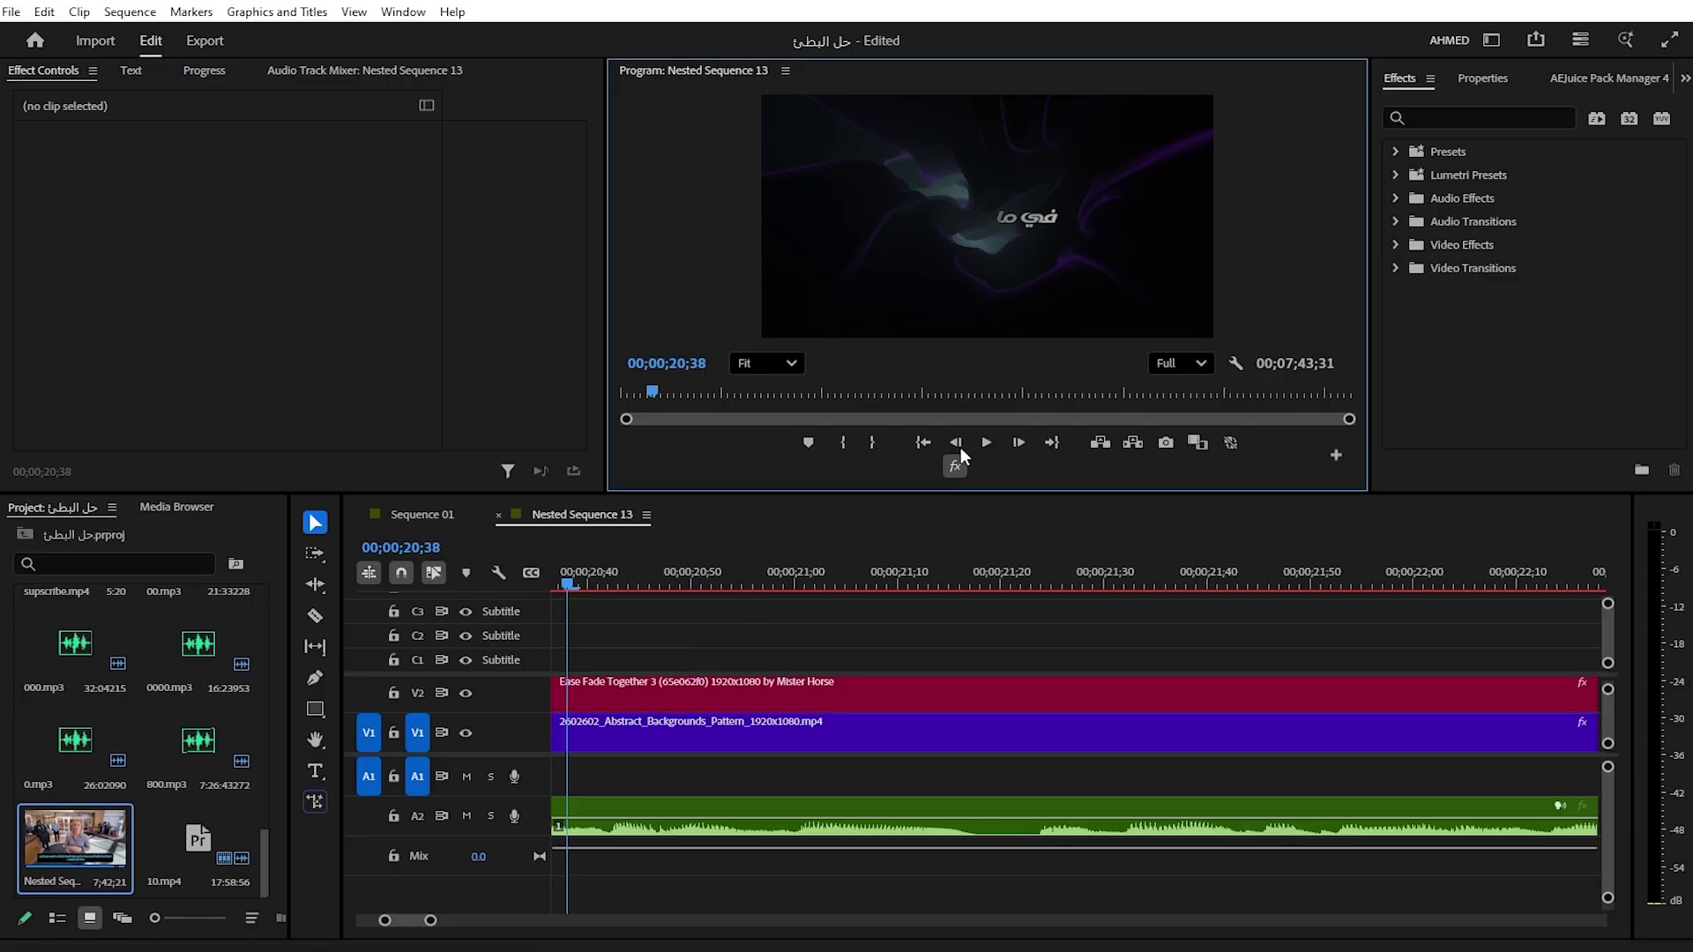
{"action": "key", "text": "space"}
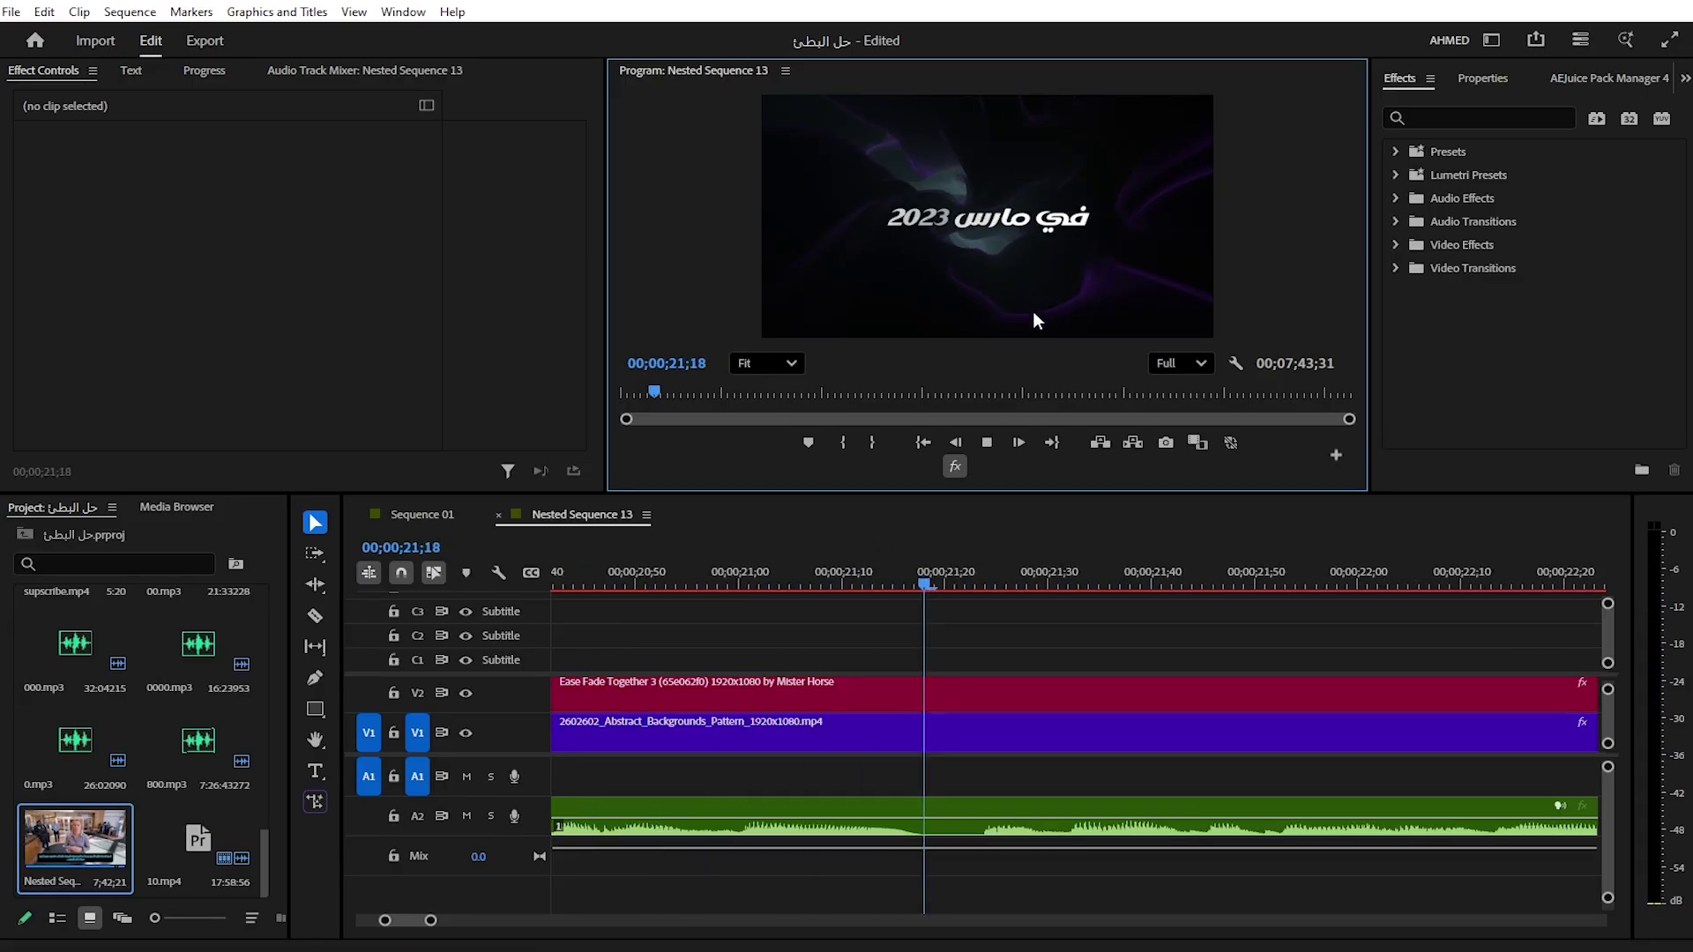
{"action": "key", "text": "space"}
{"action": "scroll", "coordinate": [952, 702], "scroll_direction": "up", "scroll_amount": 2}
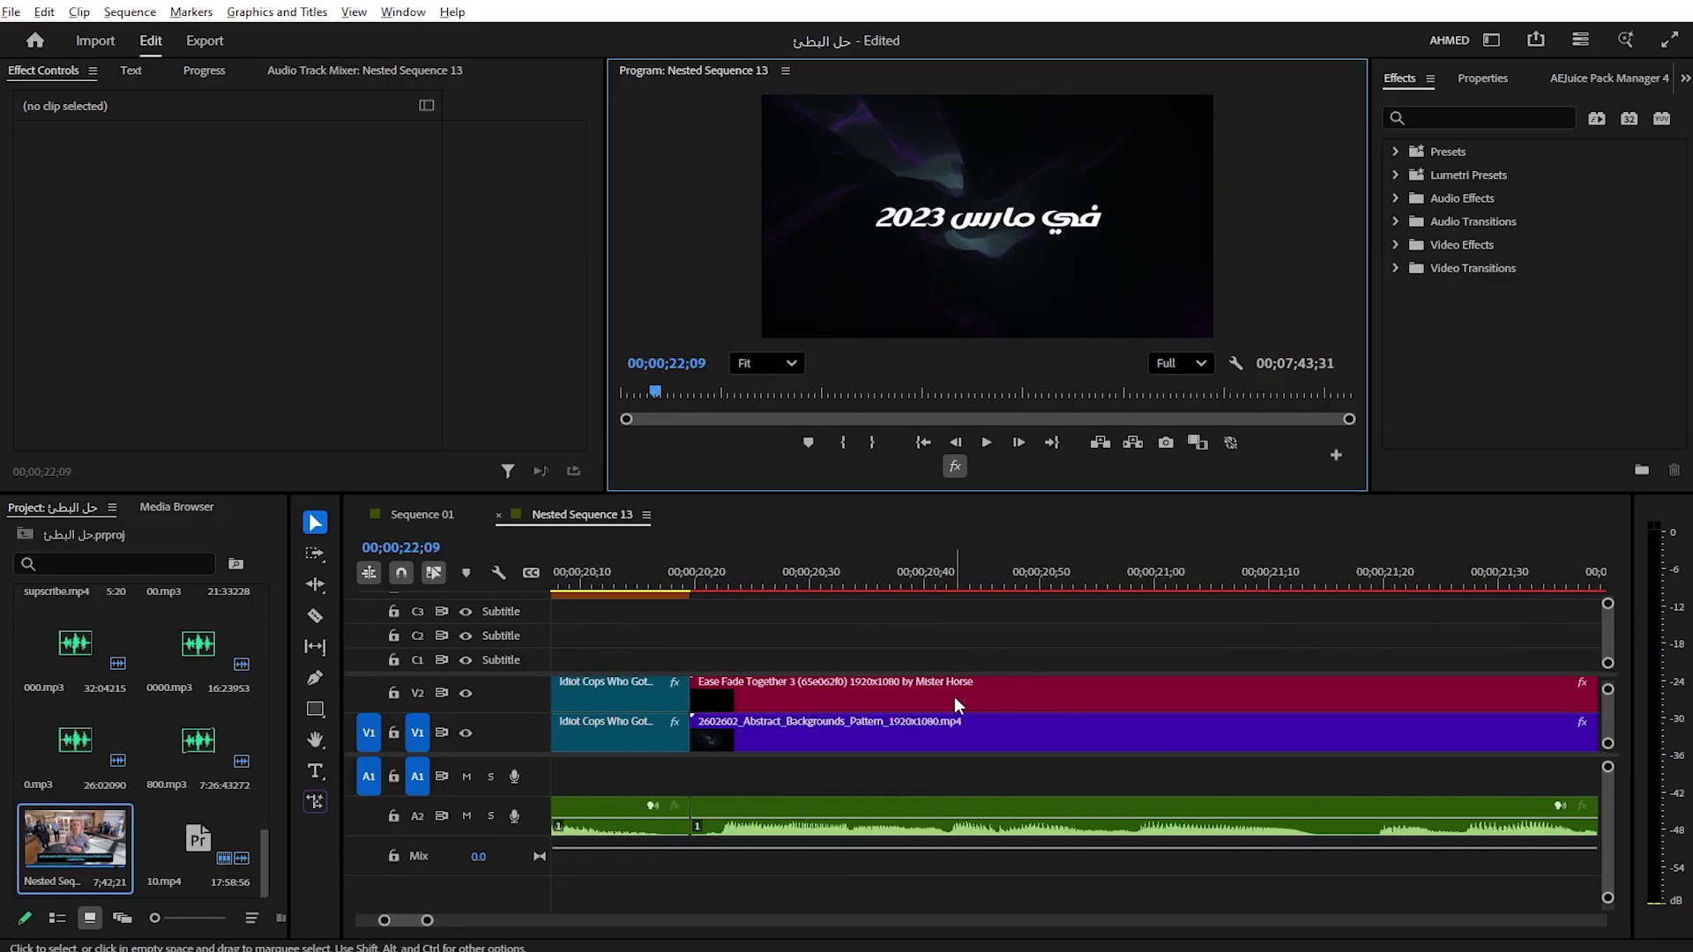
{"action": "key", "text": "space"}
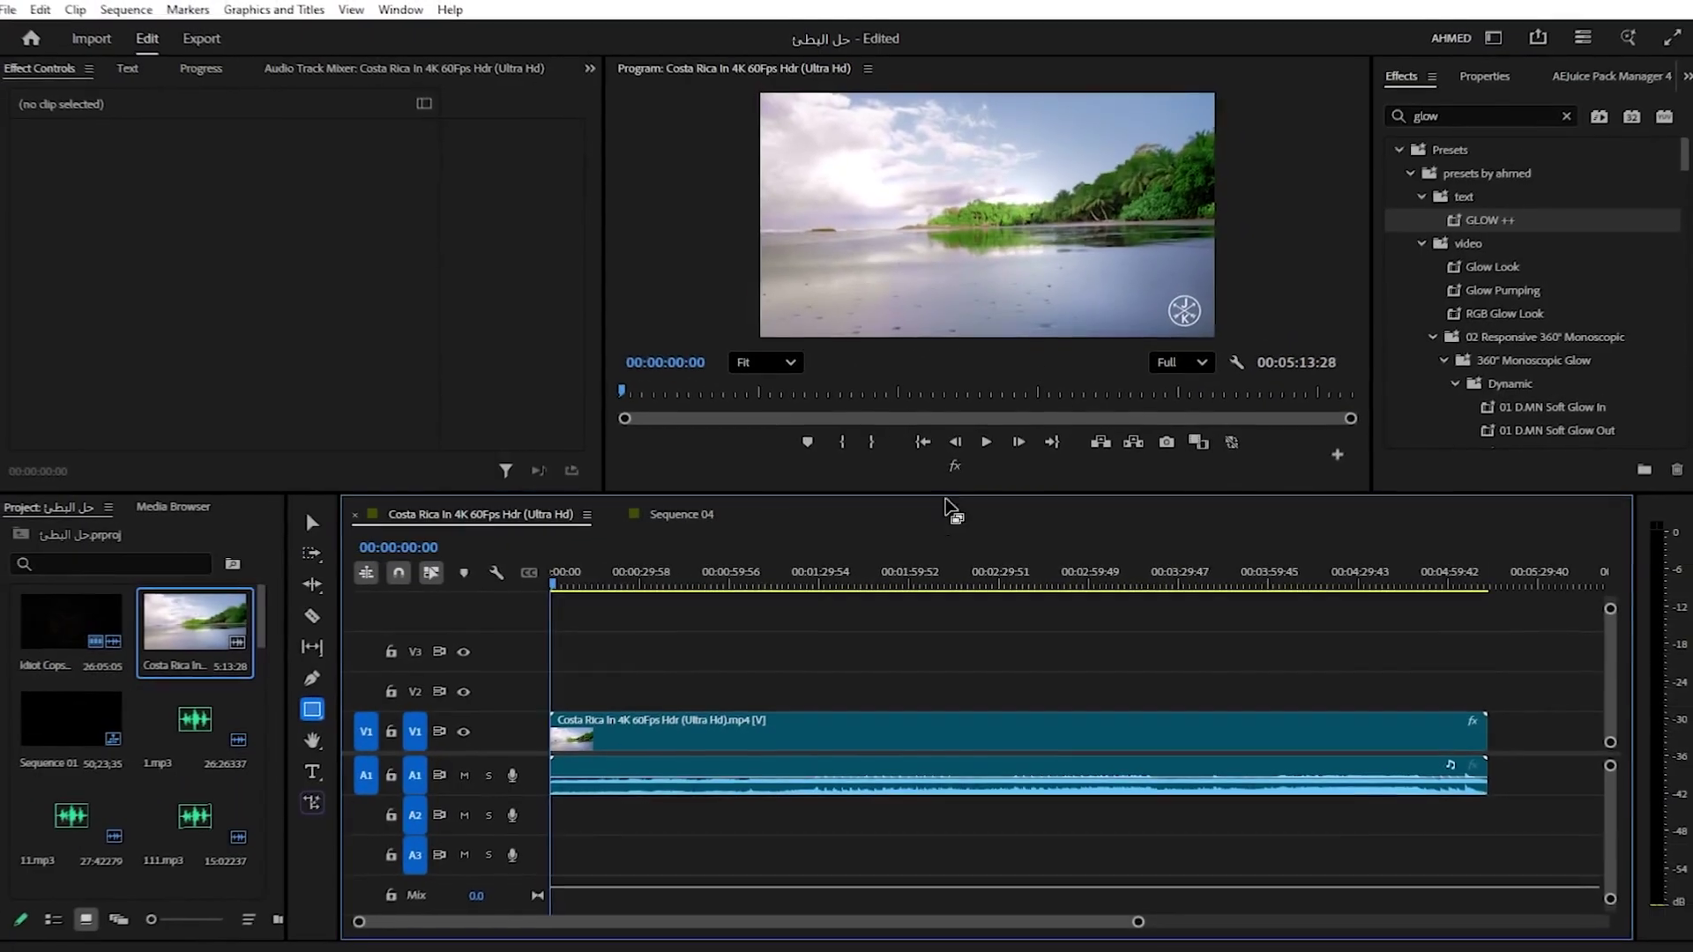
{"action": "mouse_move", "coordinate": [637, 565]}
{"action": "left_mouse_down"}
{"action": "mouse_move", "coordinate": [1058, 691]}
{"action": "mouse_move", "coordinate": [538, 701]}
{"action": "left_mouse_up"}
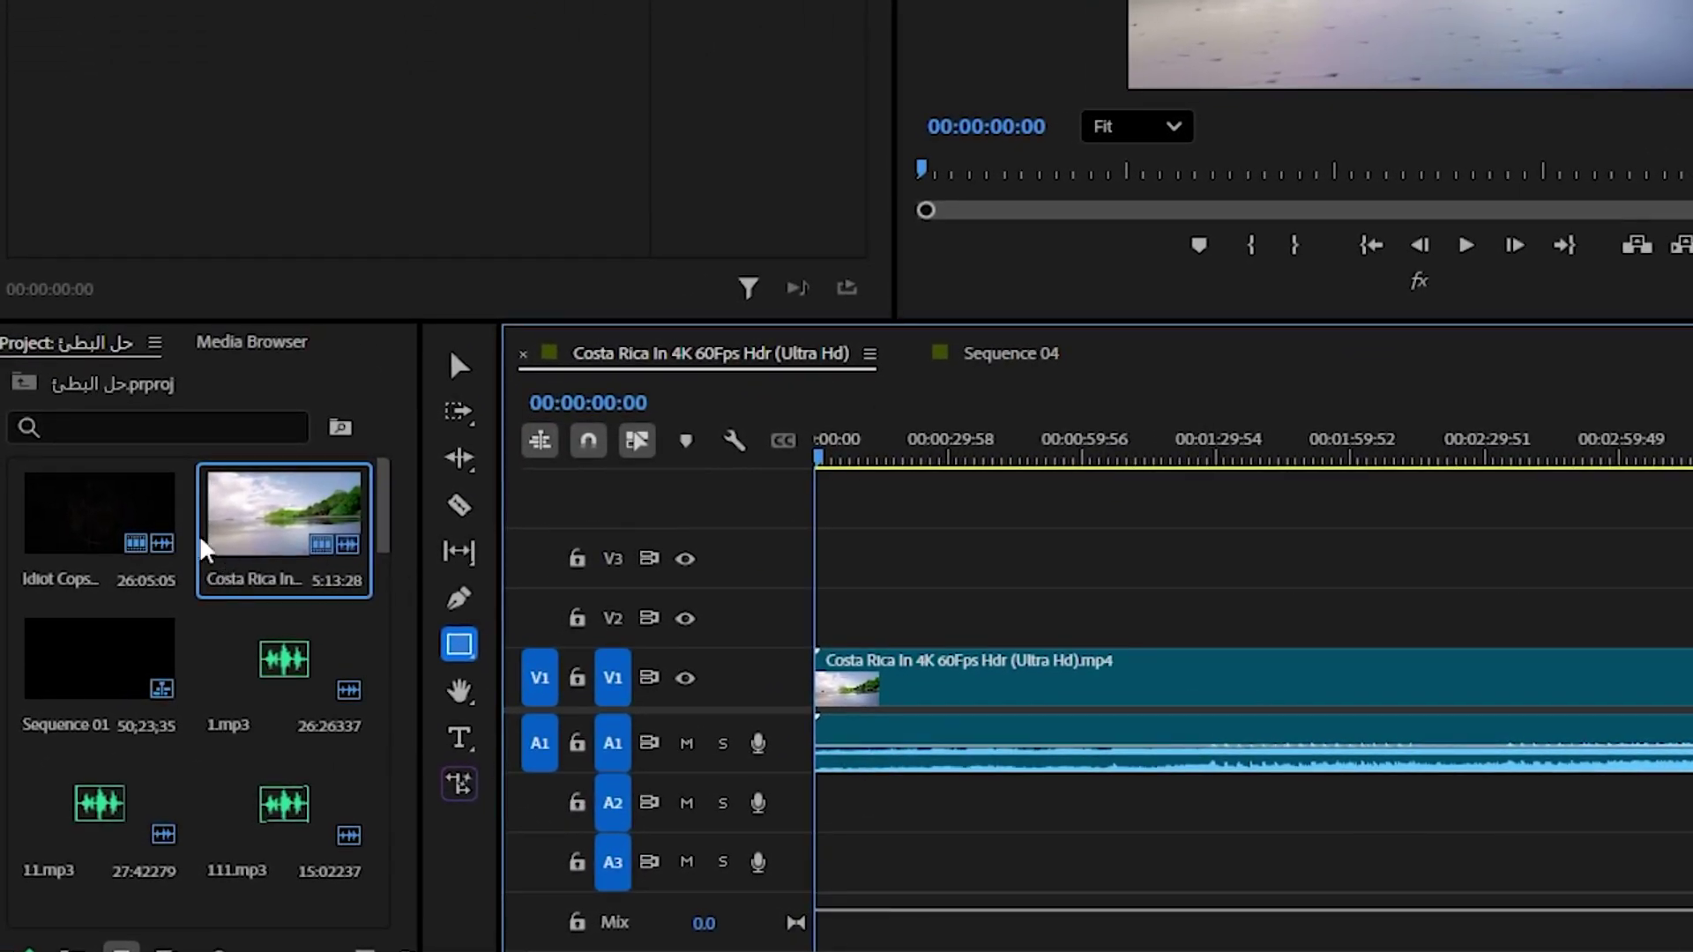
Open Create Proxies for the Costa Rica clip and set the proxy frame size to Half
{"action": "right_click", "coordinate": [275, 520]}
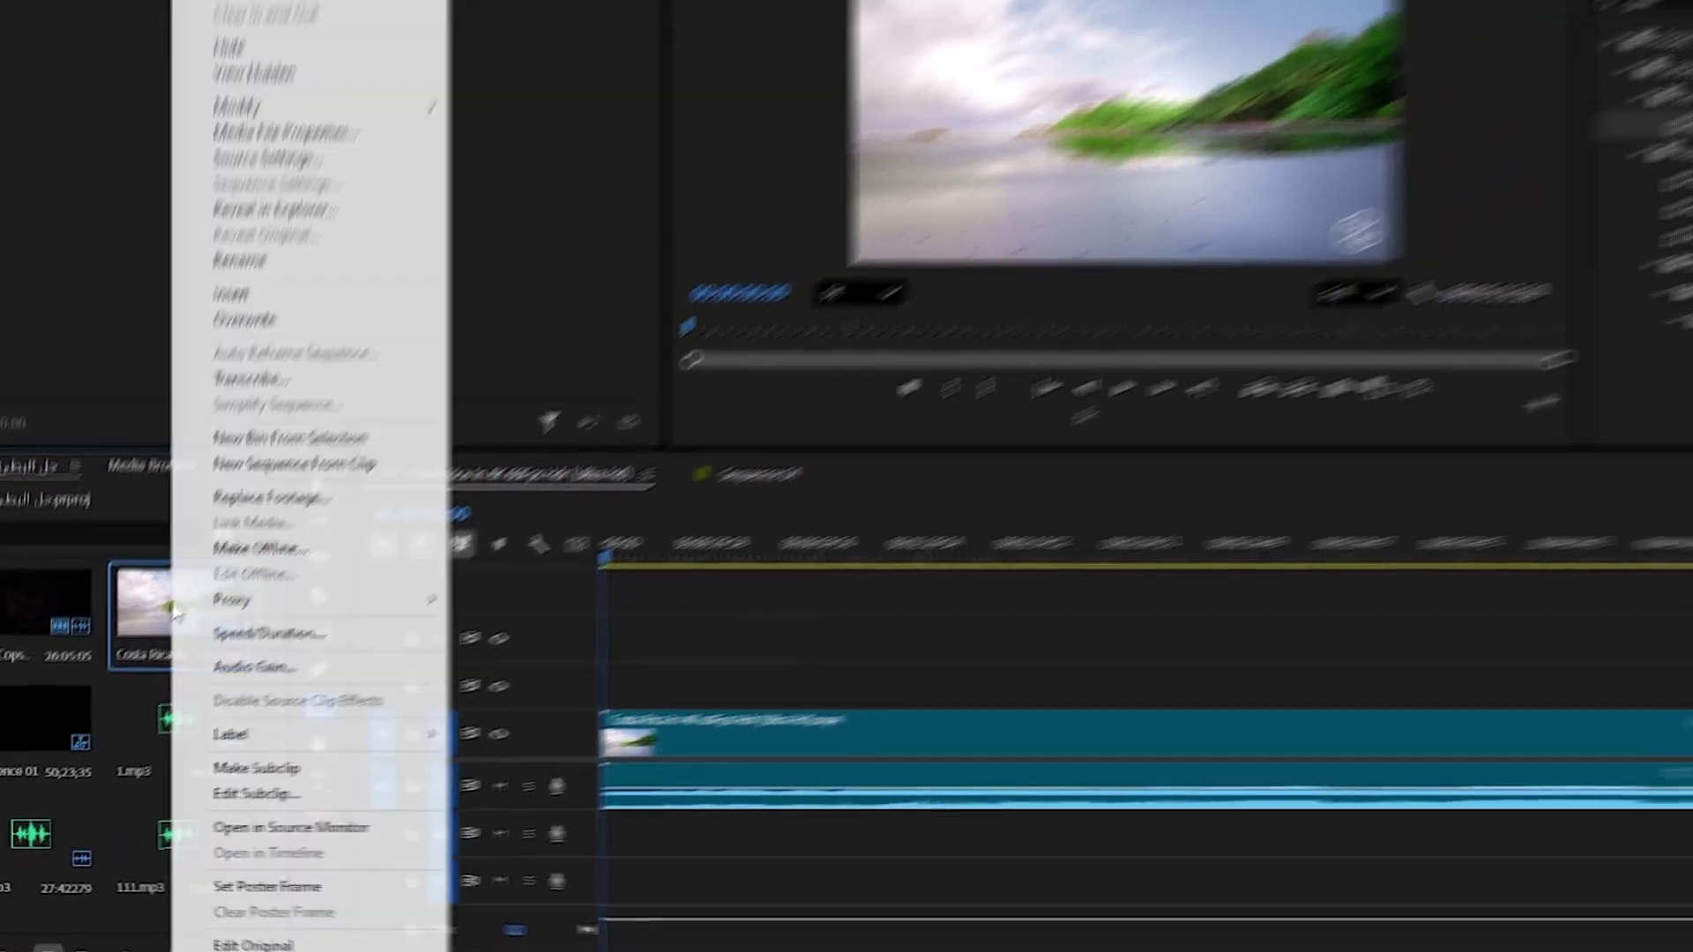
{"action": "mouse_move", "coordinate": [405, 619]}
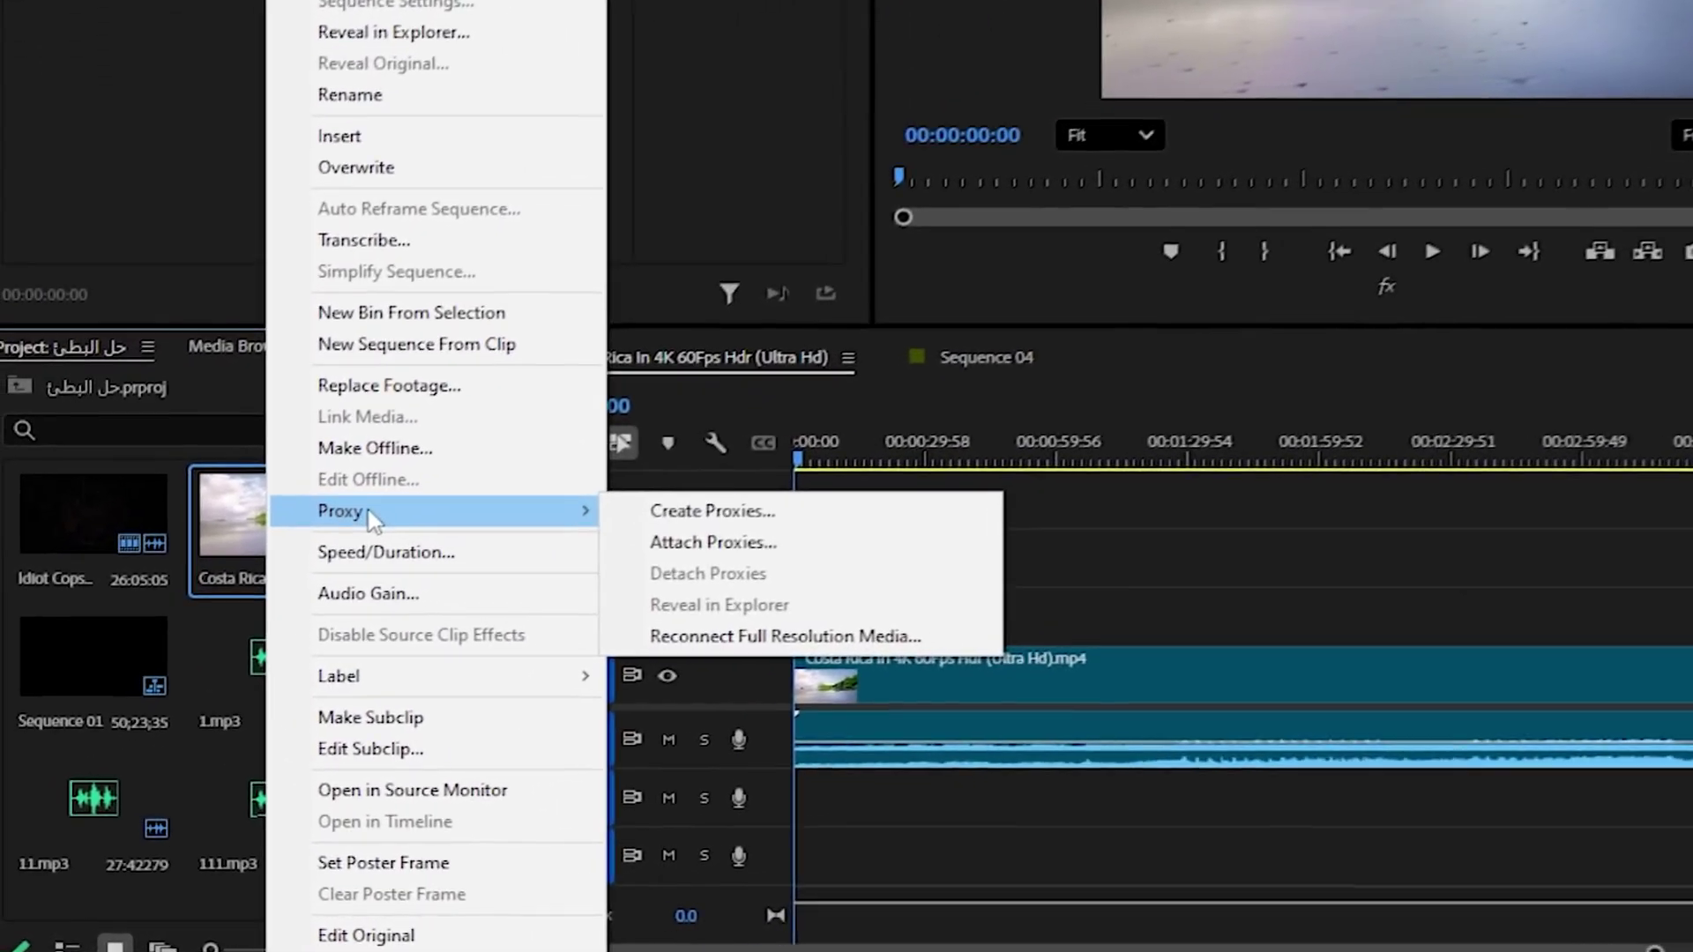
{"action": "left_click", "coordinate": [696, 520]}
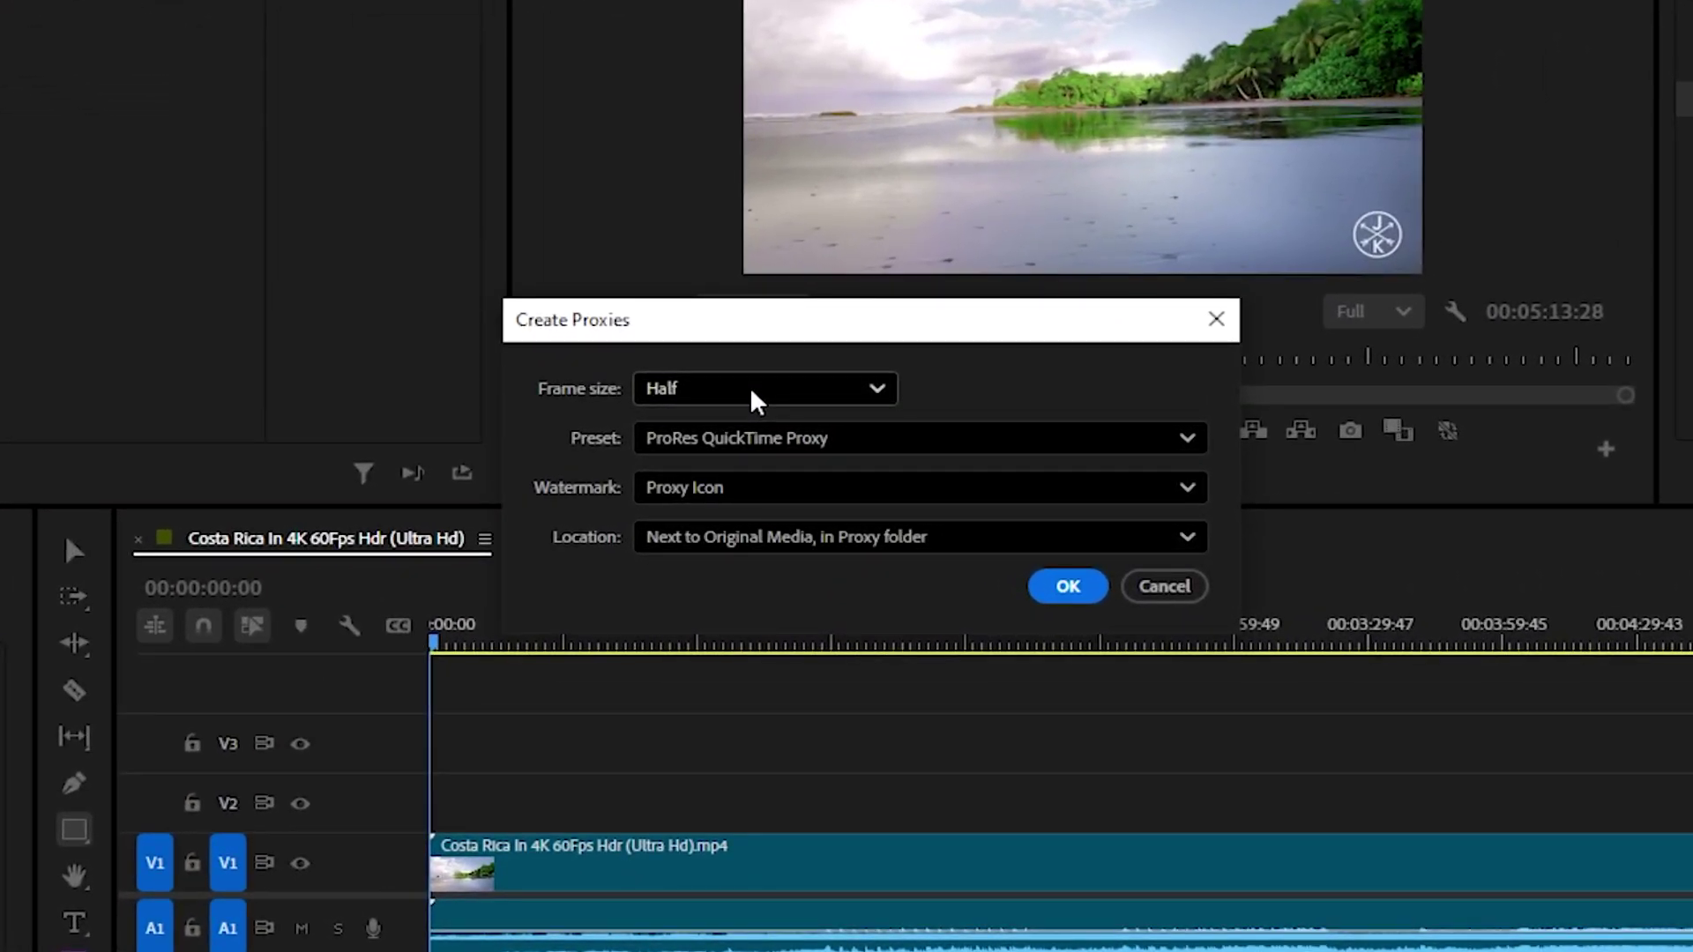
{"action": "left_click", "coordinate": [755, 395]}
{"action": "left_click", "coordinate": [769, 541]}
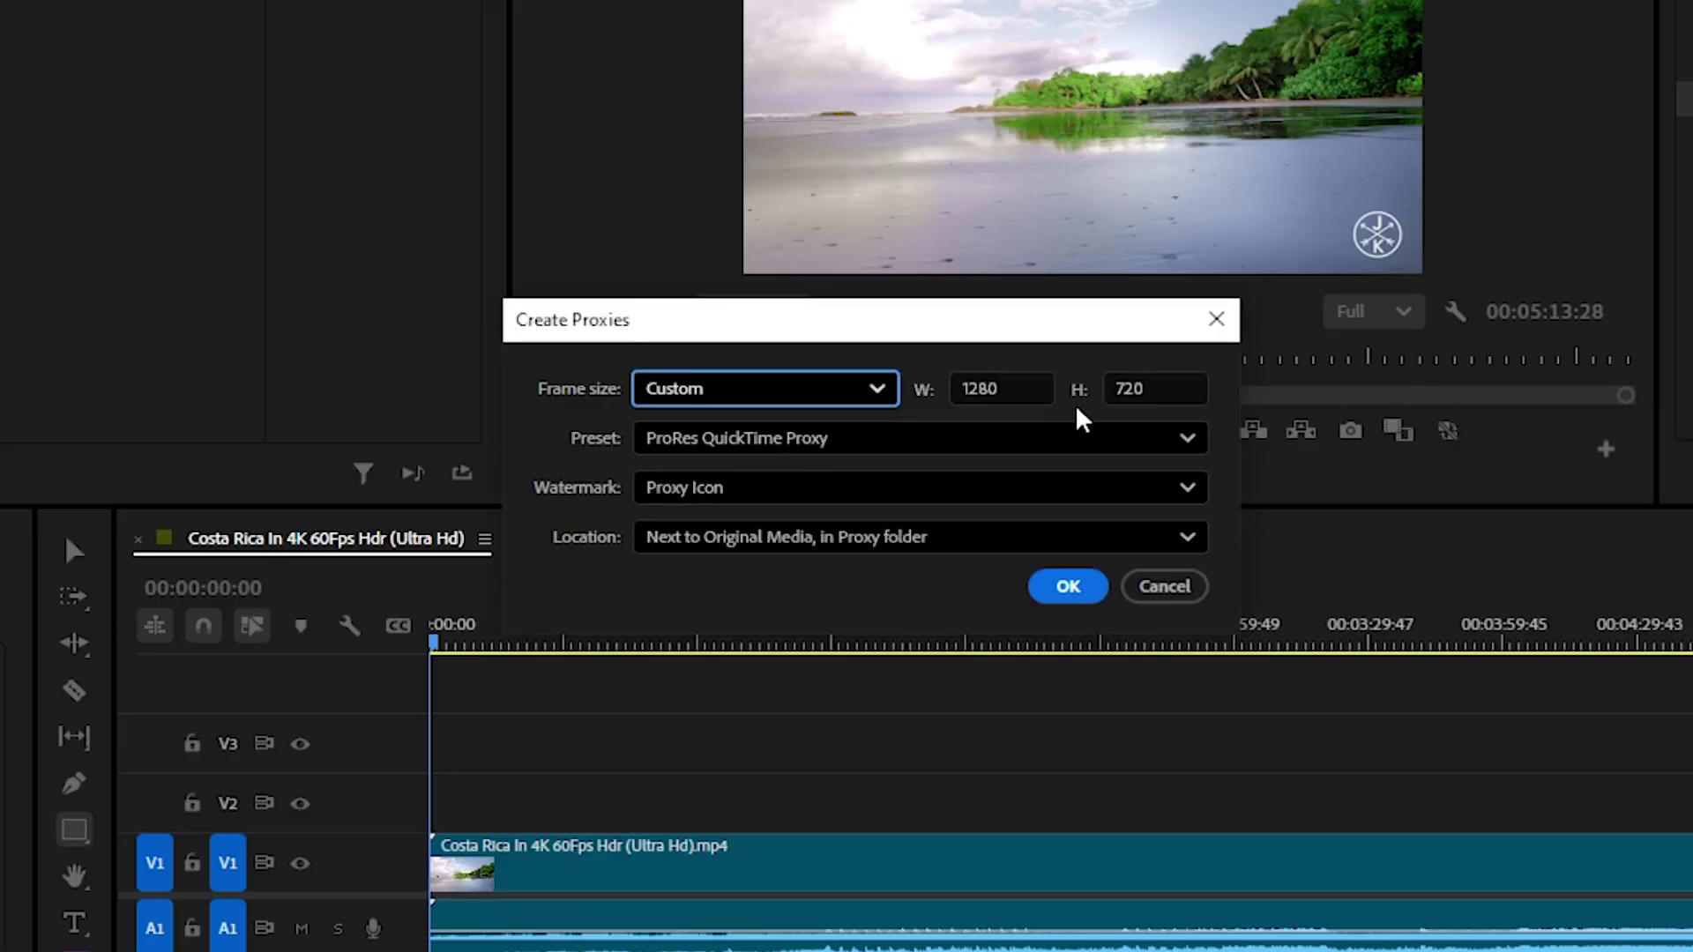
{"action": "left_click", "coordinate": [776, 389]}
{"action": "left_click", "coordinate": [740, 470]}
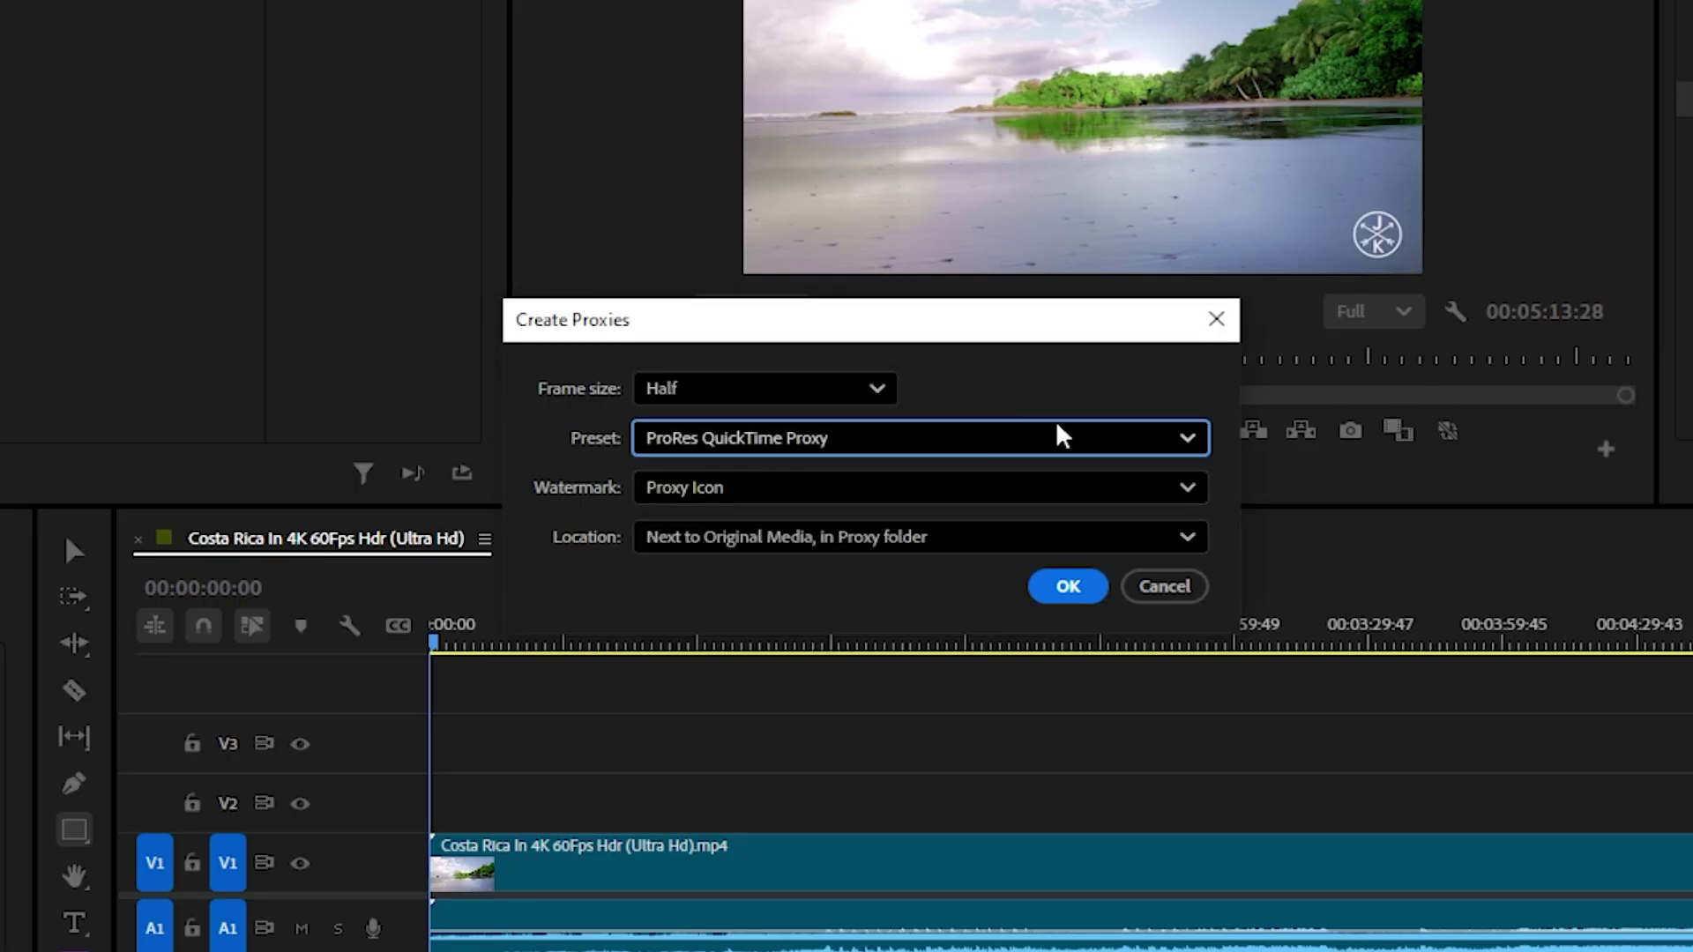
Use the ProRes QuickTime Proxy preset saved next to original media and start encoding
{"action": "left_click", "coordinate": [844, 446]}
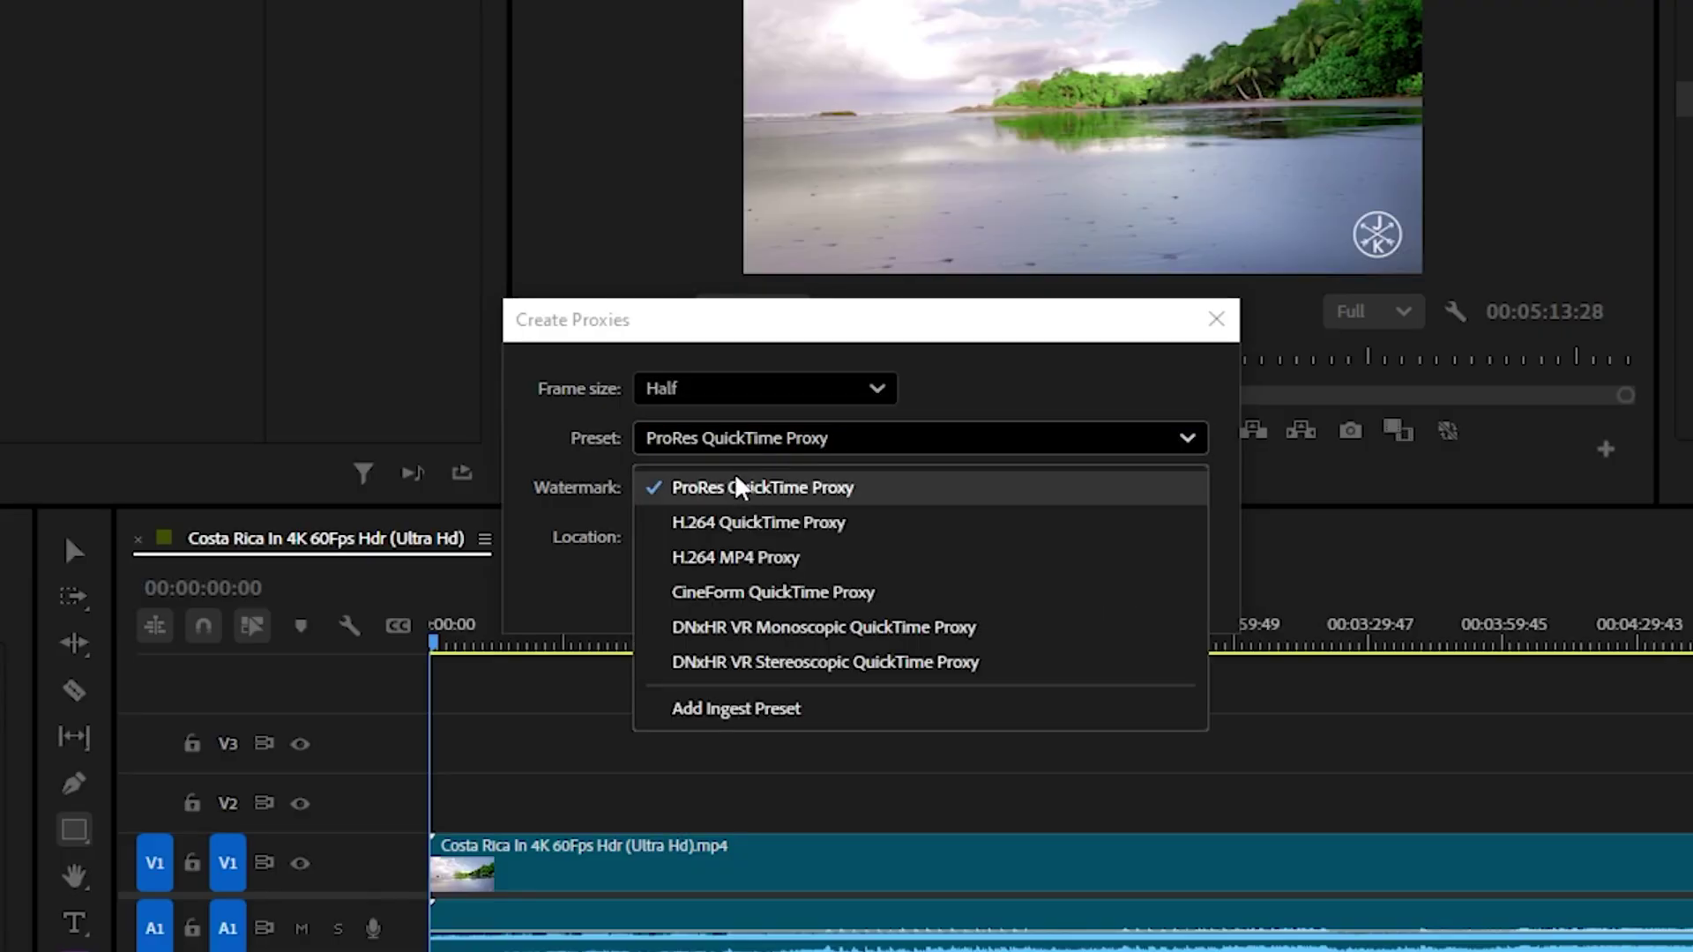
{"action": "left_click", "coordinate": [787, 489]}
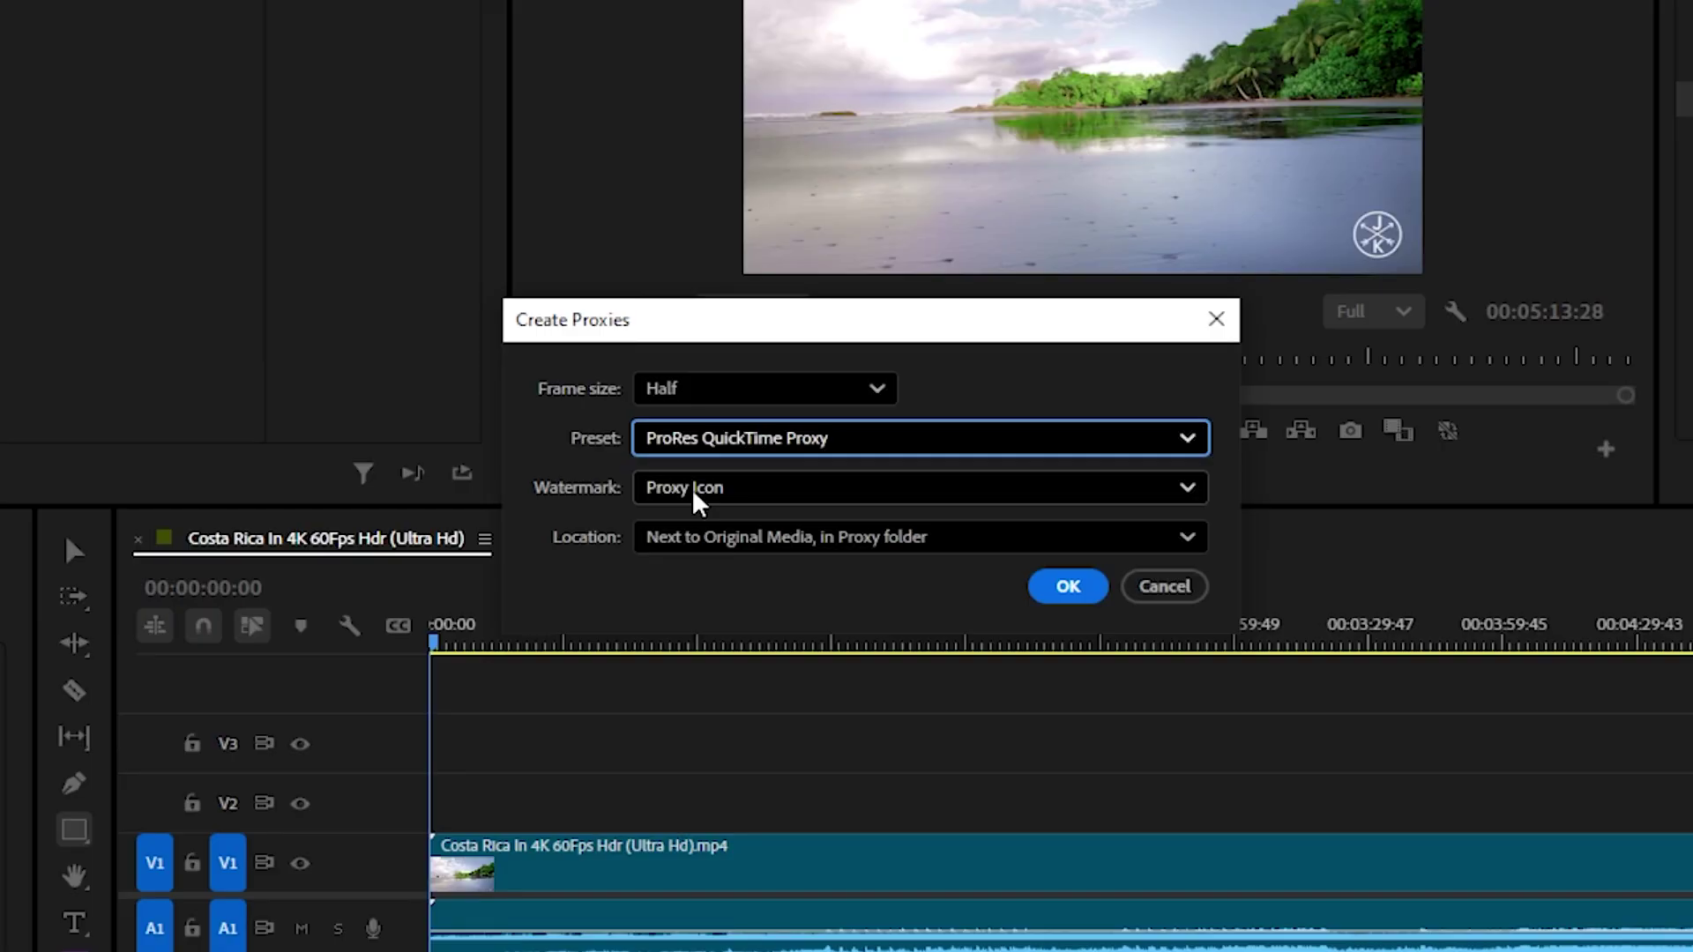
{"action": "left_click", "coordinate": [706, 542]}
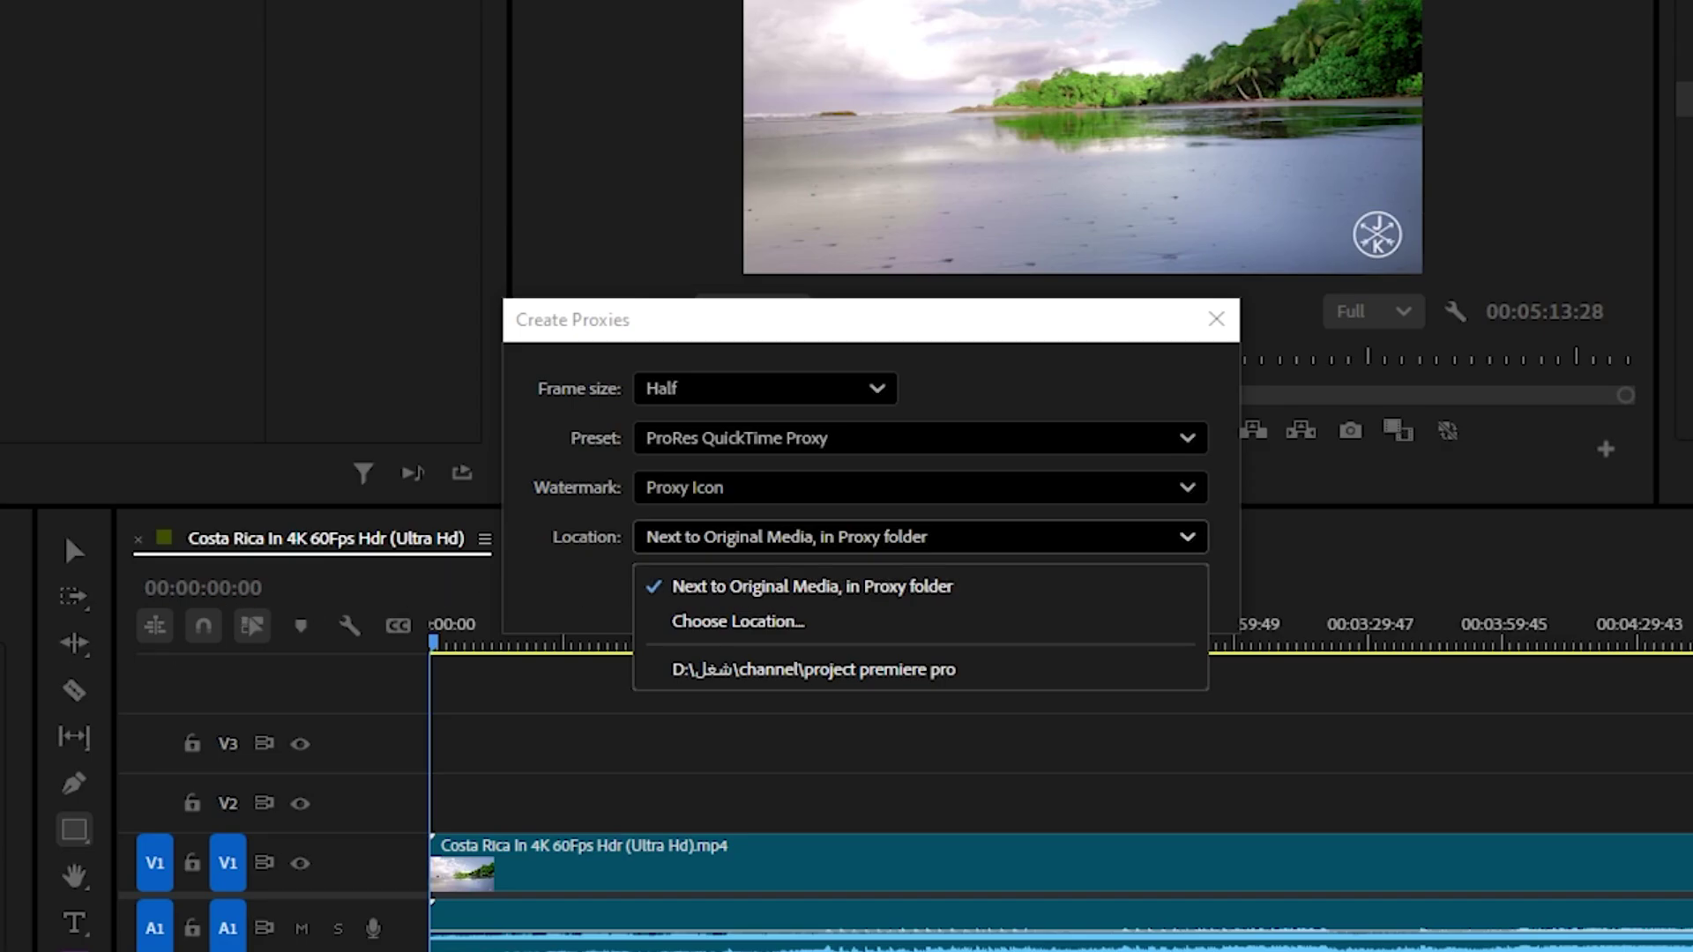
{"action": "left_click", "coordinate": [831, 593]}
{"action": "left_click", "coordinate": [1047, 579]}
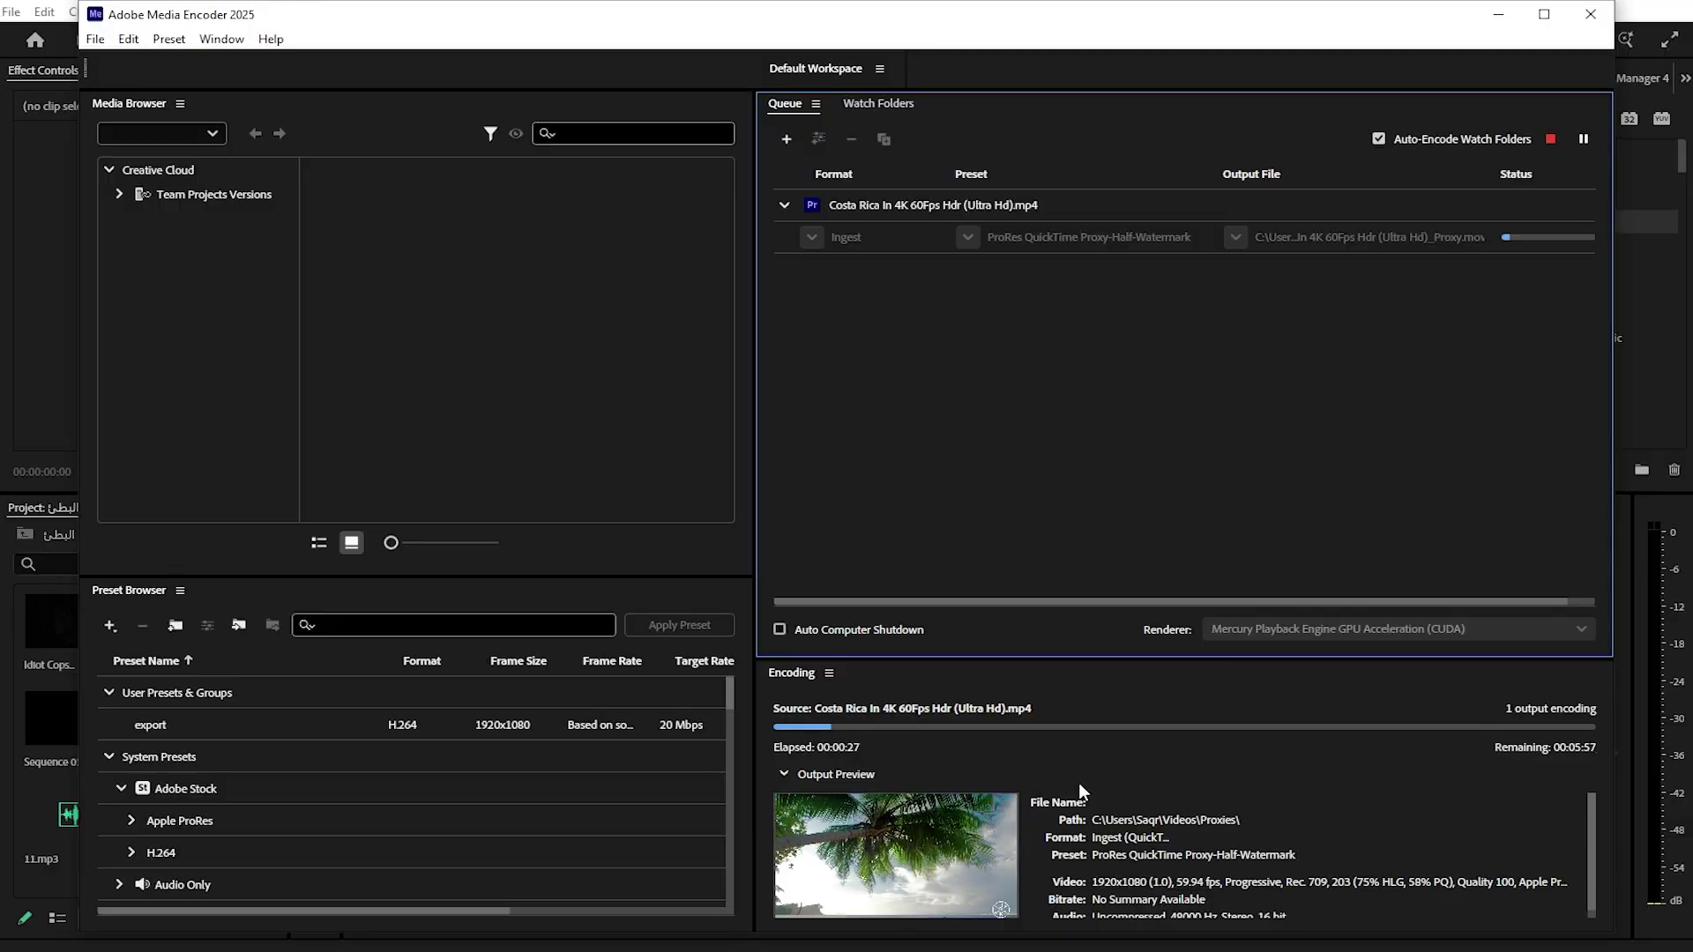
{"action": "key", "text": "alt+Tab"}
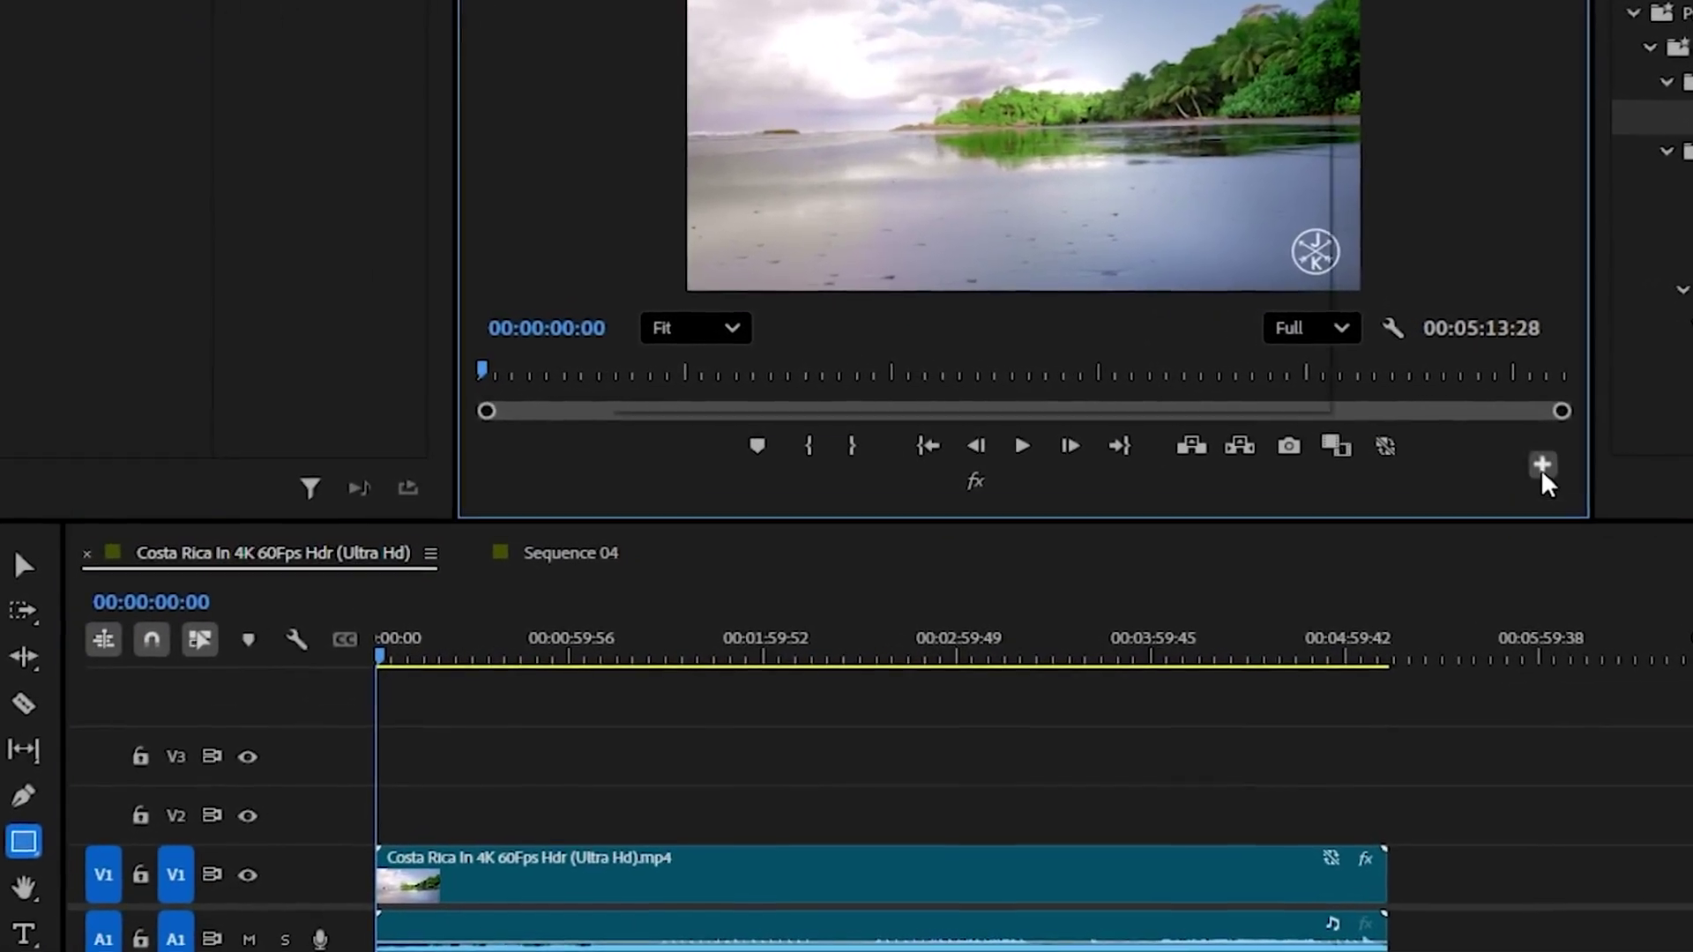
Add the Toggle Proxies button to the Program monitor and switch playback to proxies
{"action": "left_click", "coordinate": [1541, 467]}
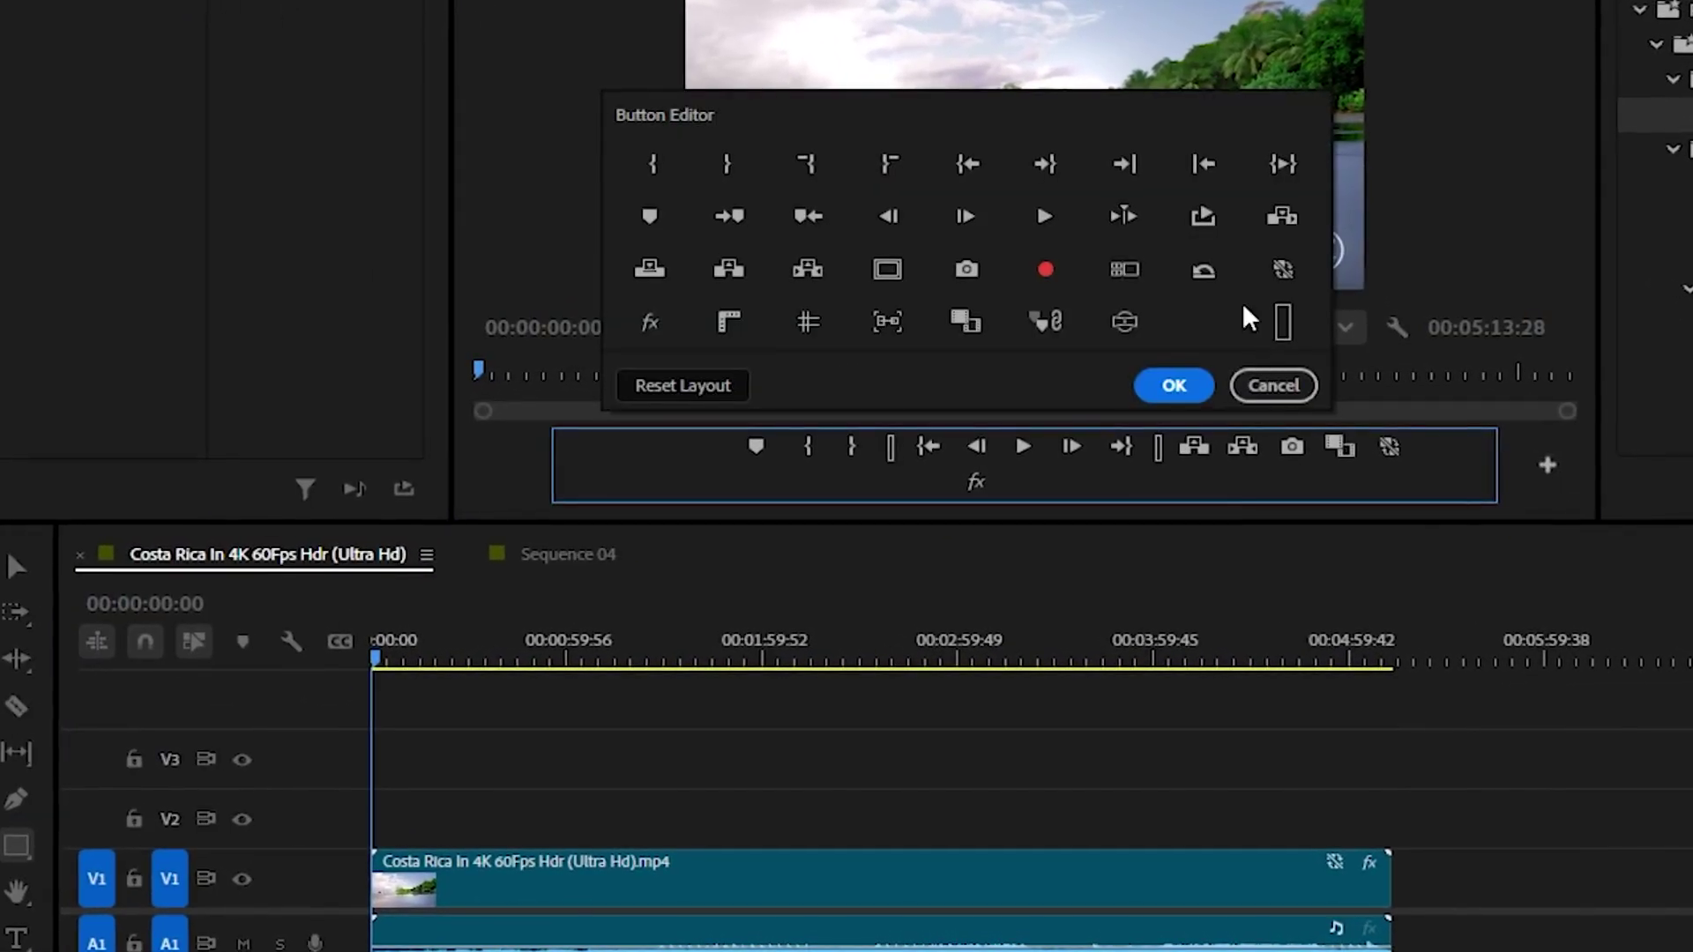
{"action": "mouse_move", "coordinate": [1282, 268]}
{"action": "left_mouse_down"}
{"action": "mouse_move", "coordinate": [1160, 462]}
{"action": "mouse_move", "coordinate": [989, 471]}
{"action": "left_mouse_up"}
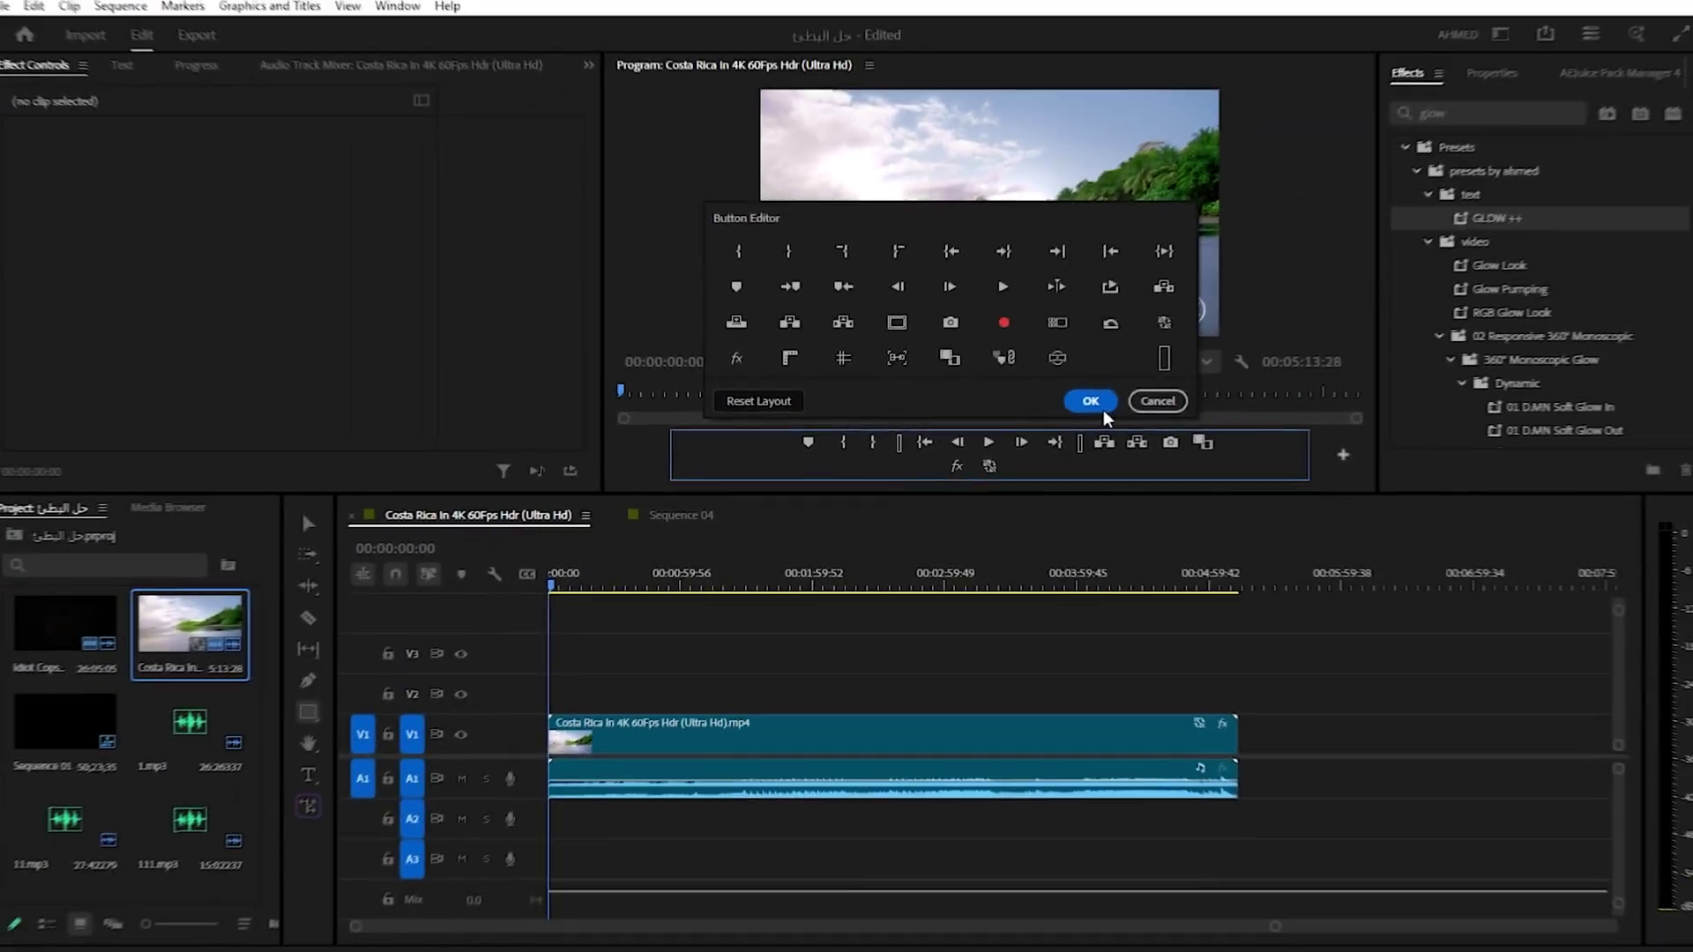
{"action": "key", "text": "Return"}
{"action": "left_click", "coordinate": [989, 471]}
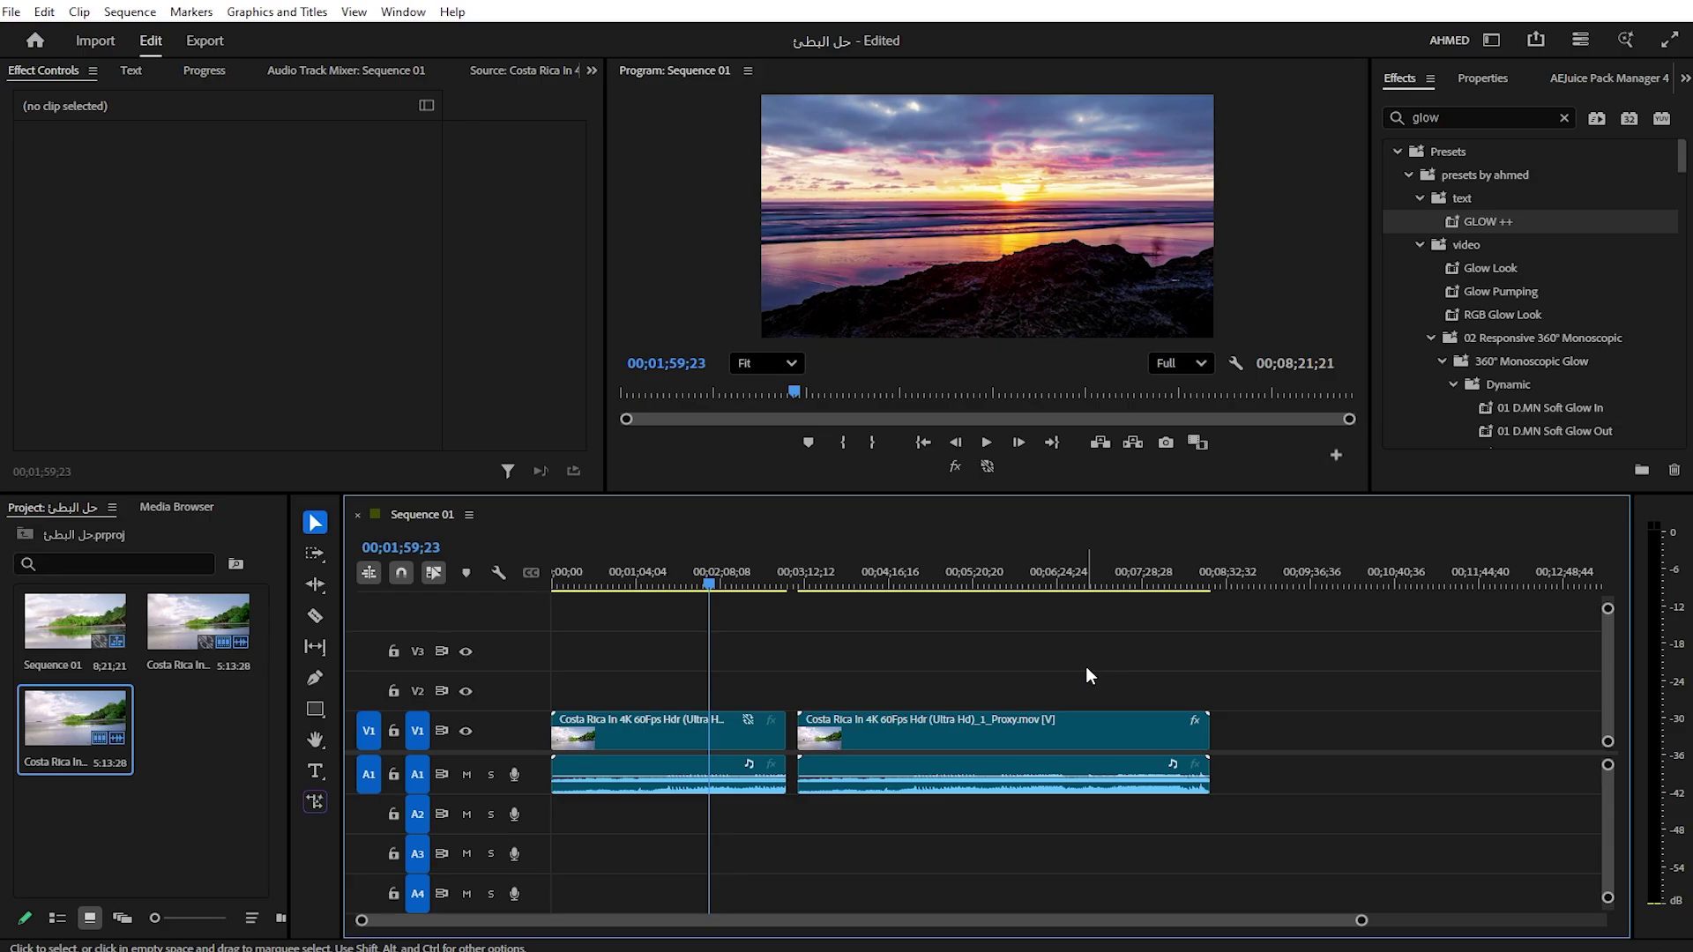
Scrub through Sequence 01's clips from the frog shot back to the waterfall shot
{"action": "left_click_drag", "start_coordinate": [679, 670], "coordinate": [996, 684]}
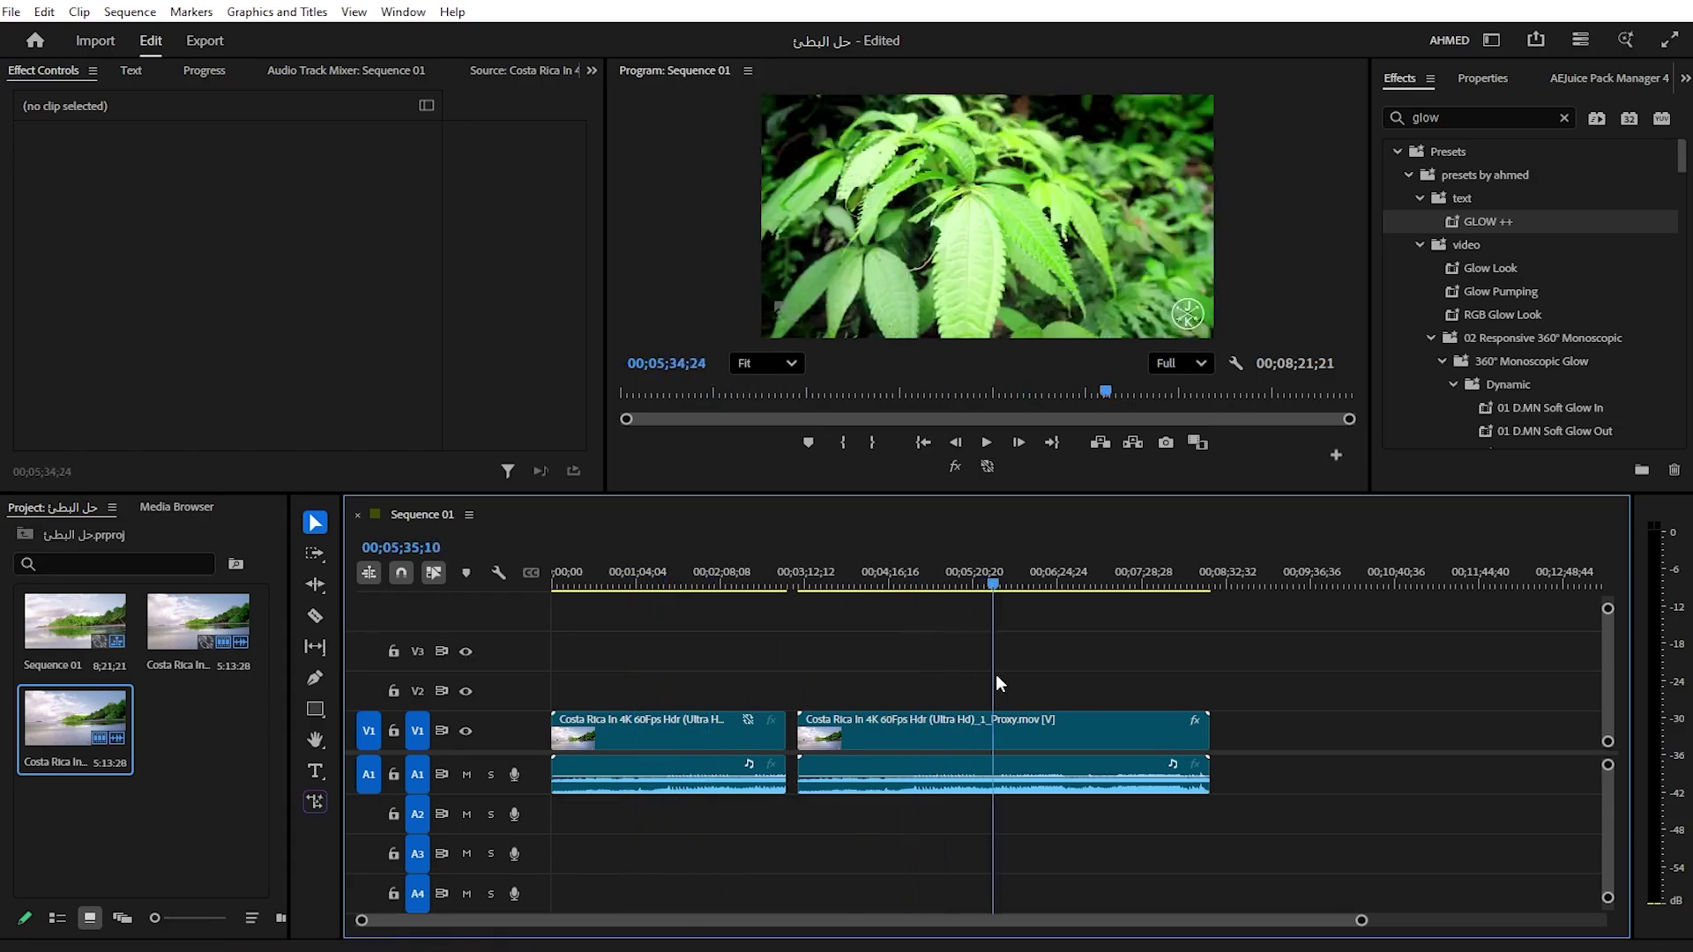
{"action": "left_click_drag", "start_coordinate": [996, 673], "coordinate": [962, 682]}
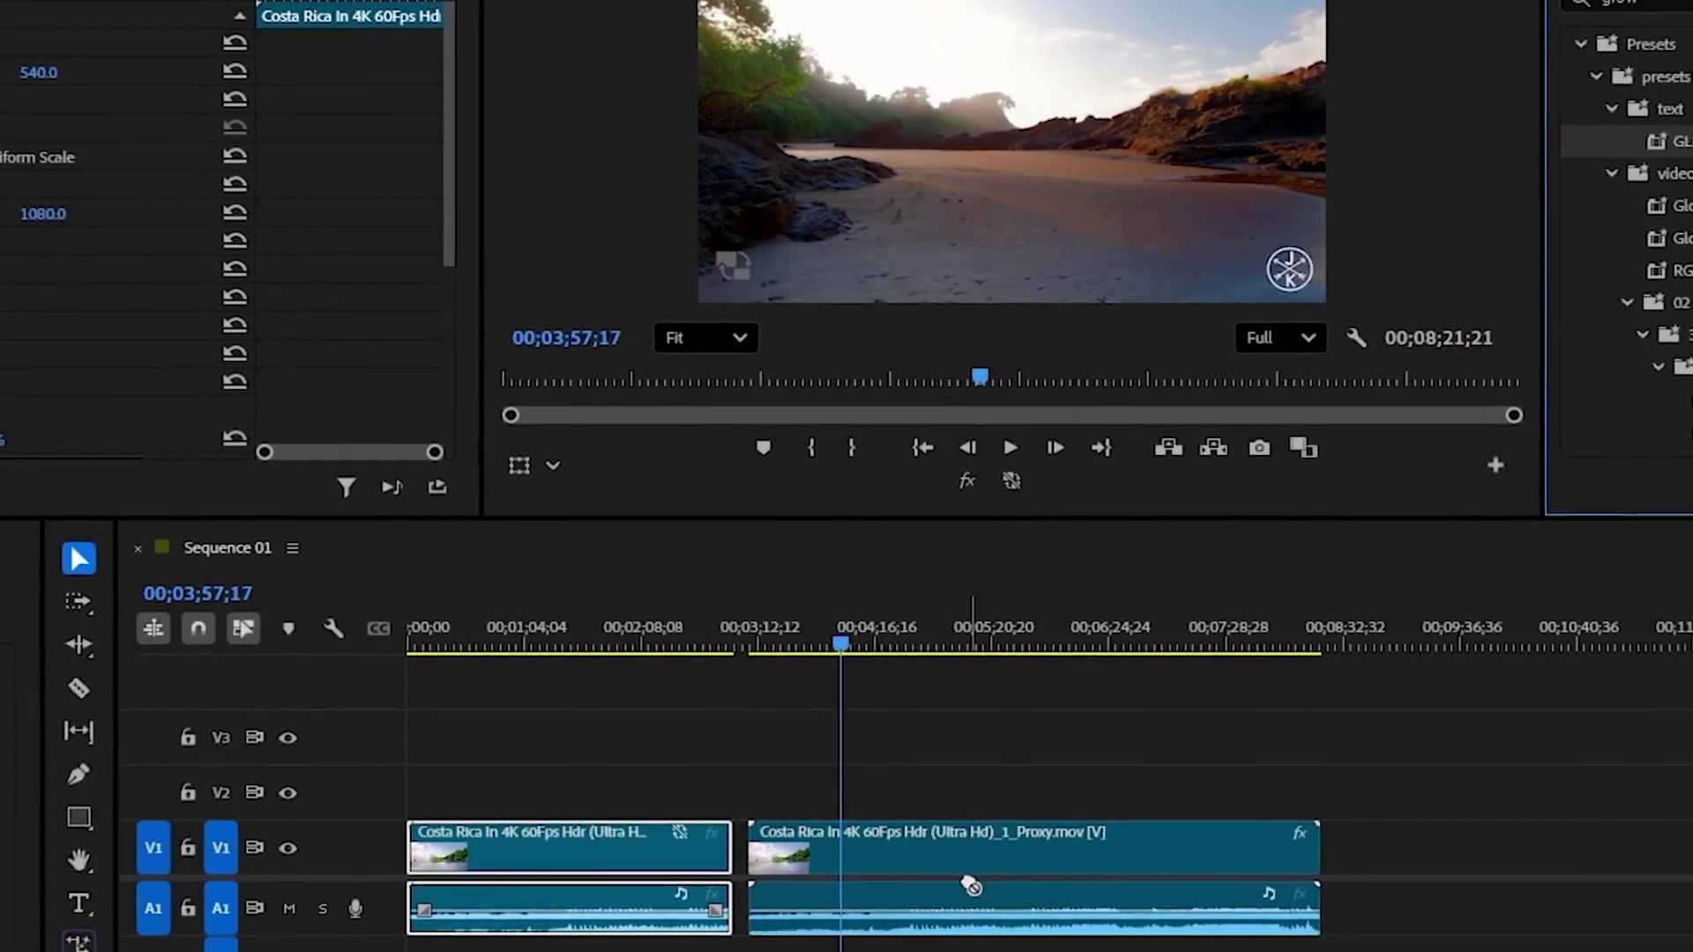
{"action": "left_click", "coordinate": [952, 779]}
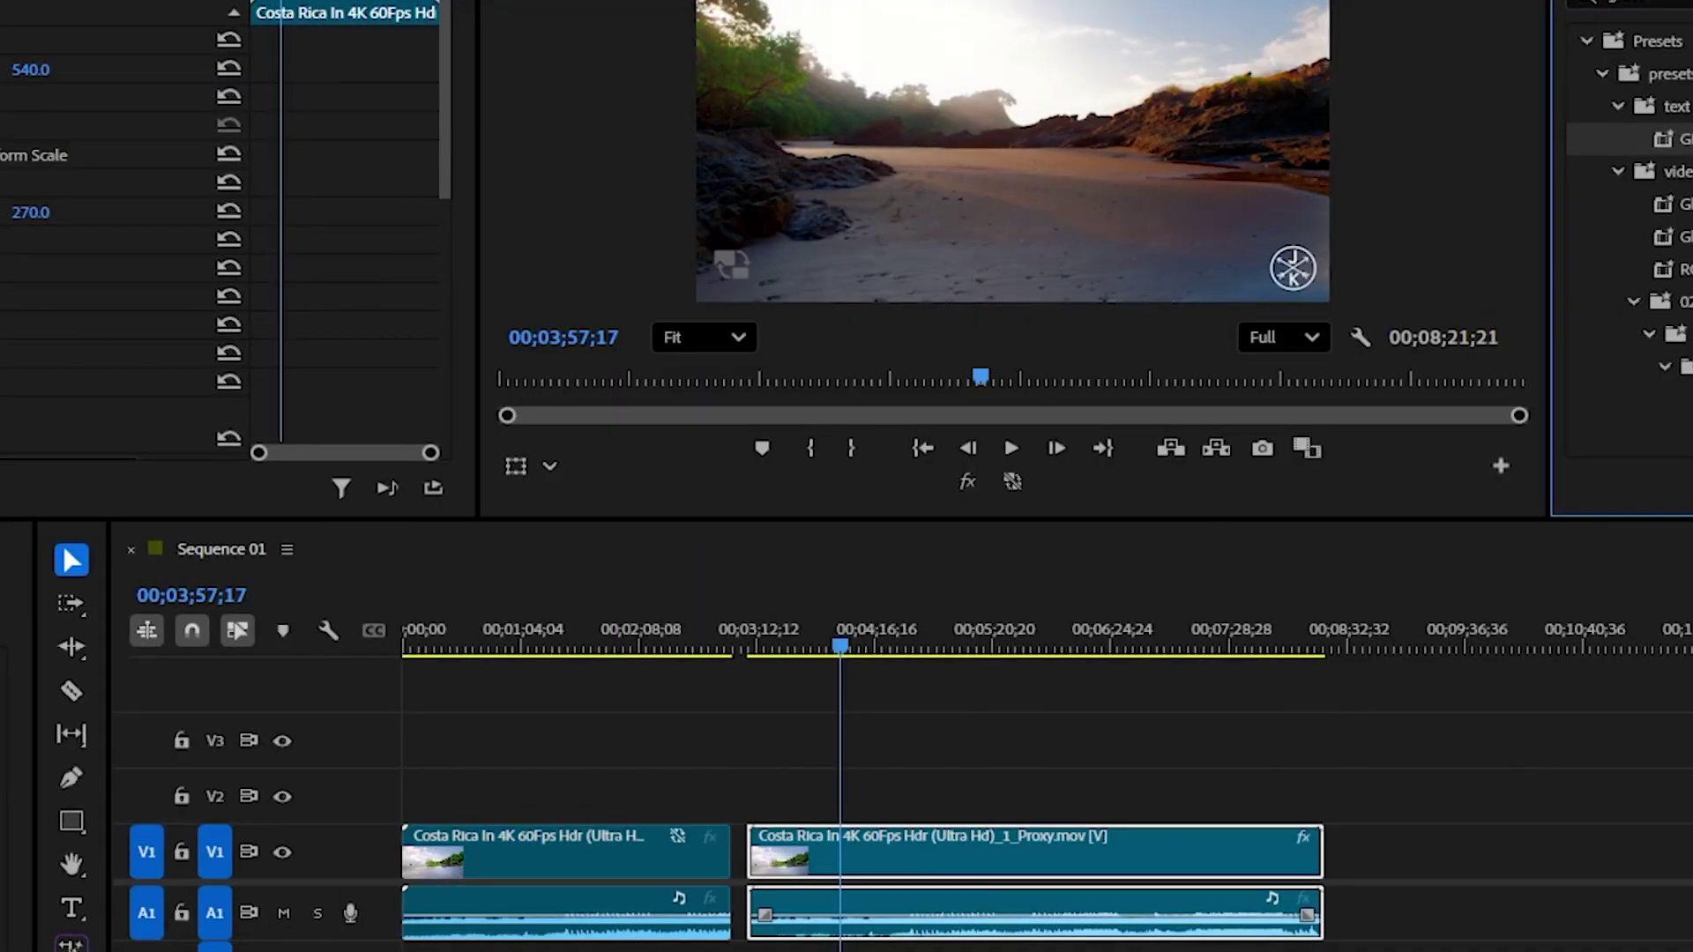
{"action": "left_click", "coordinate": [824, 672]}
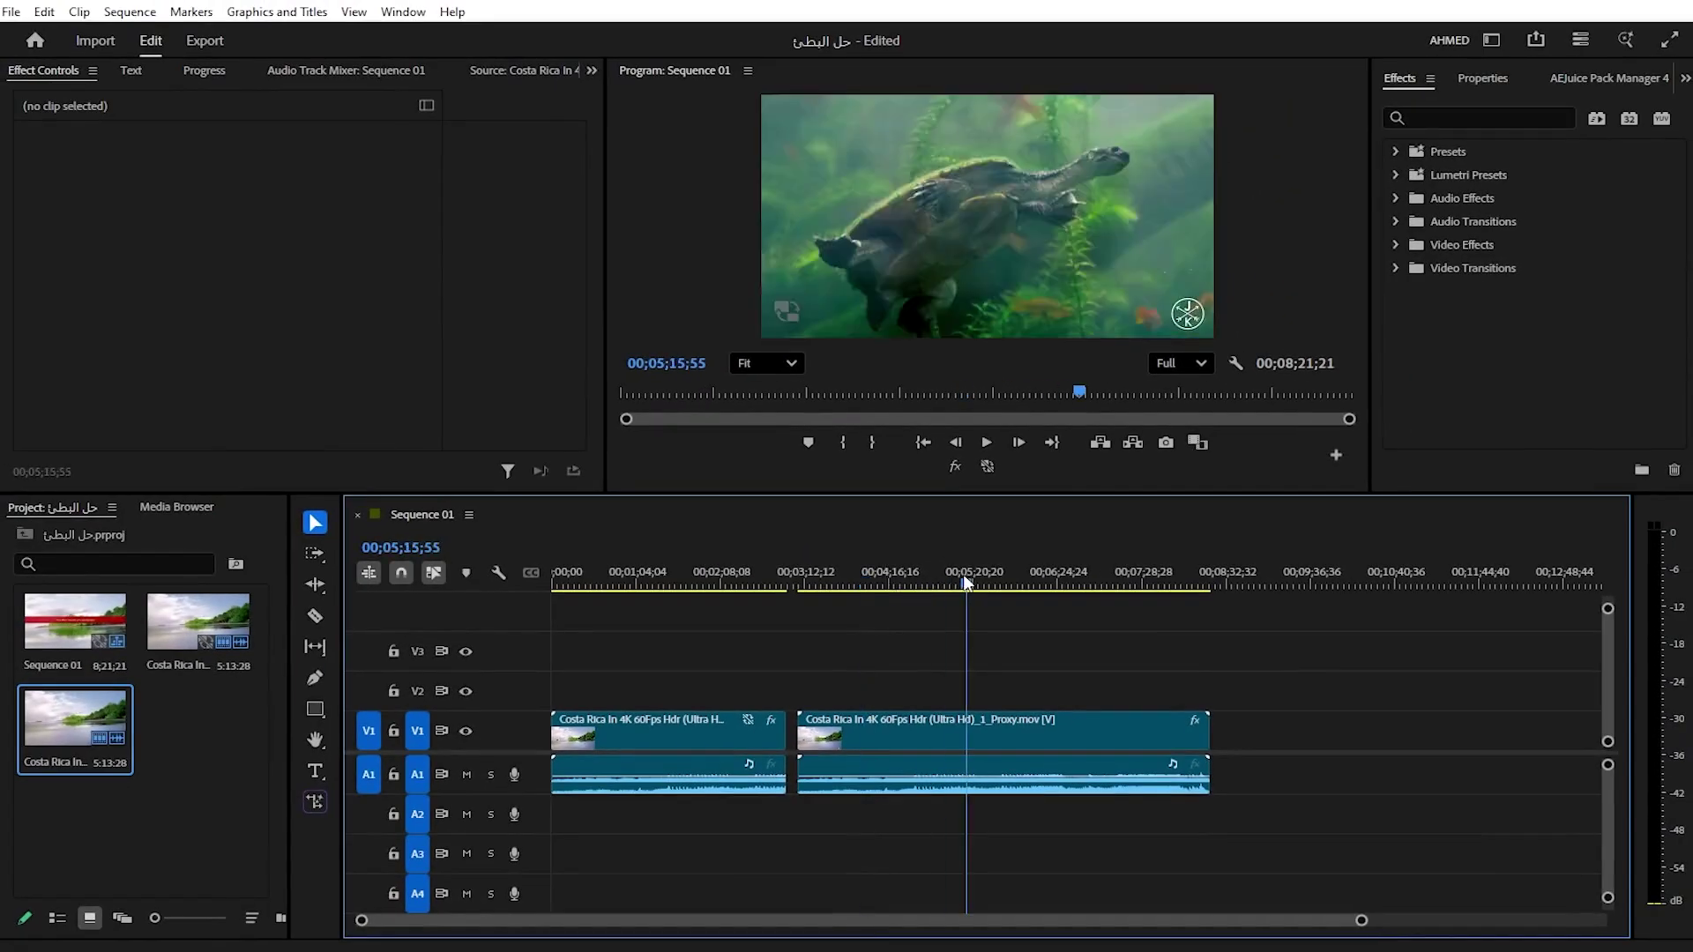
{"action": "mouse_move", "coordinate": [855, 637]}
{"action": "left_mouse_down"}
{"action": "mouse_move", "coordinate": [966, 573]}
{"action": "mouse_move", "coordinate": [986, 589]}
{"action": "left_mouse_up"}
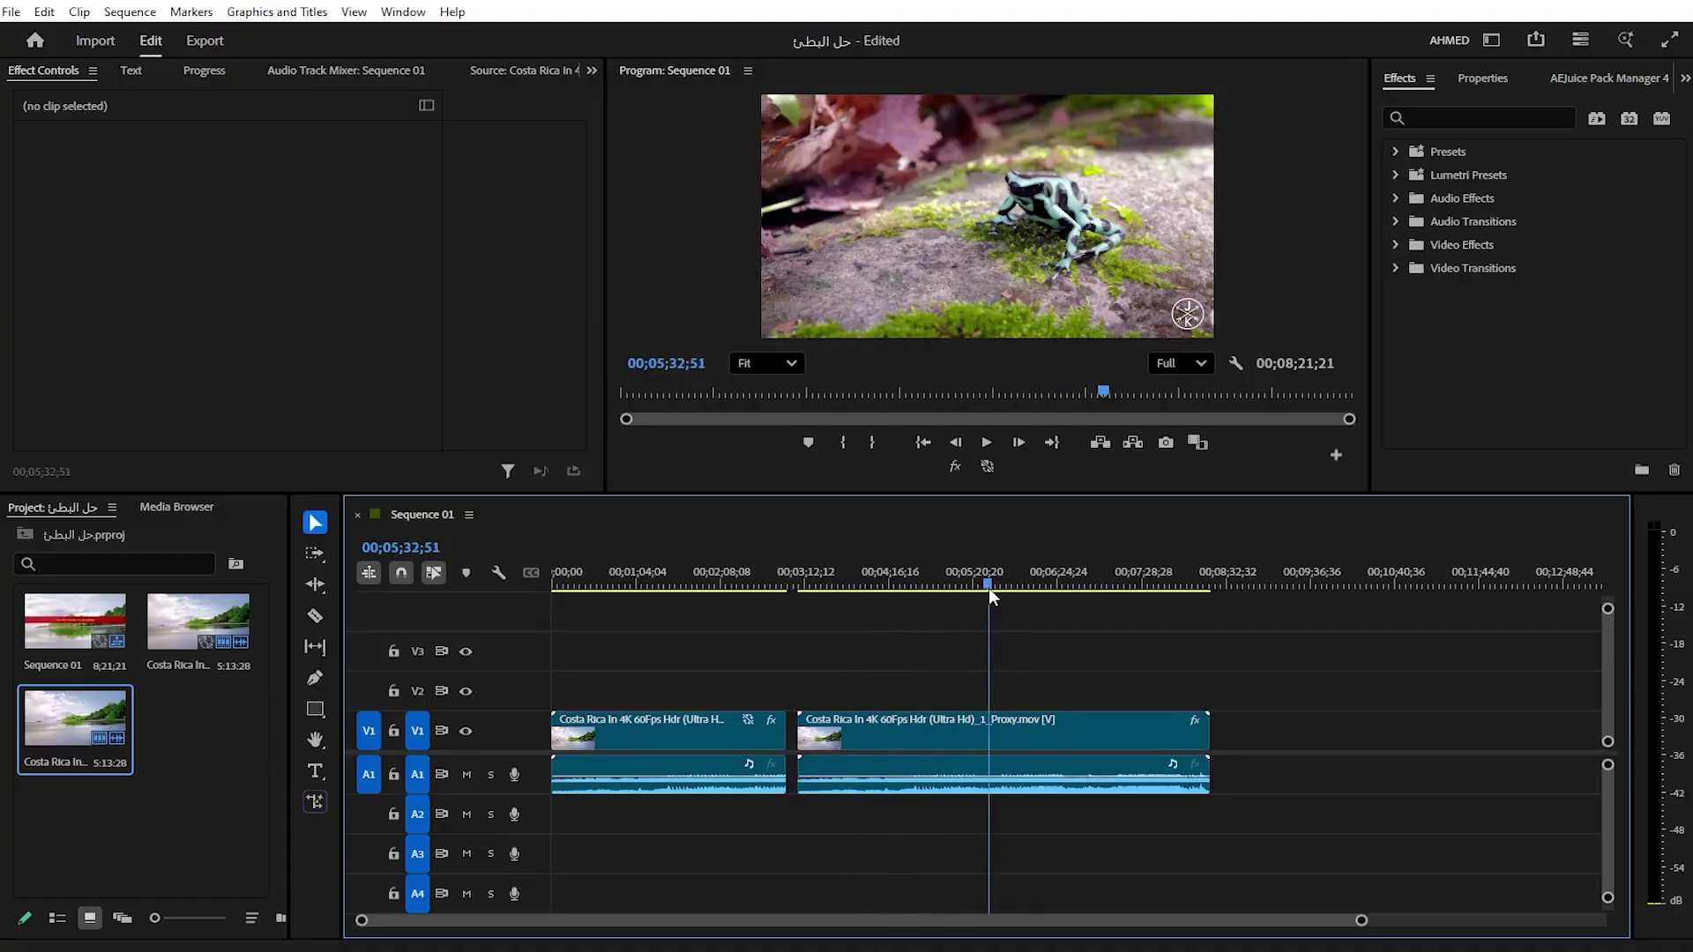
{"action": "left_click_drag", "start_coordinate": [986, 588], "coordinate": [944, 587]}
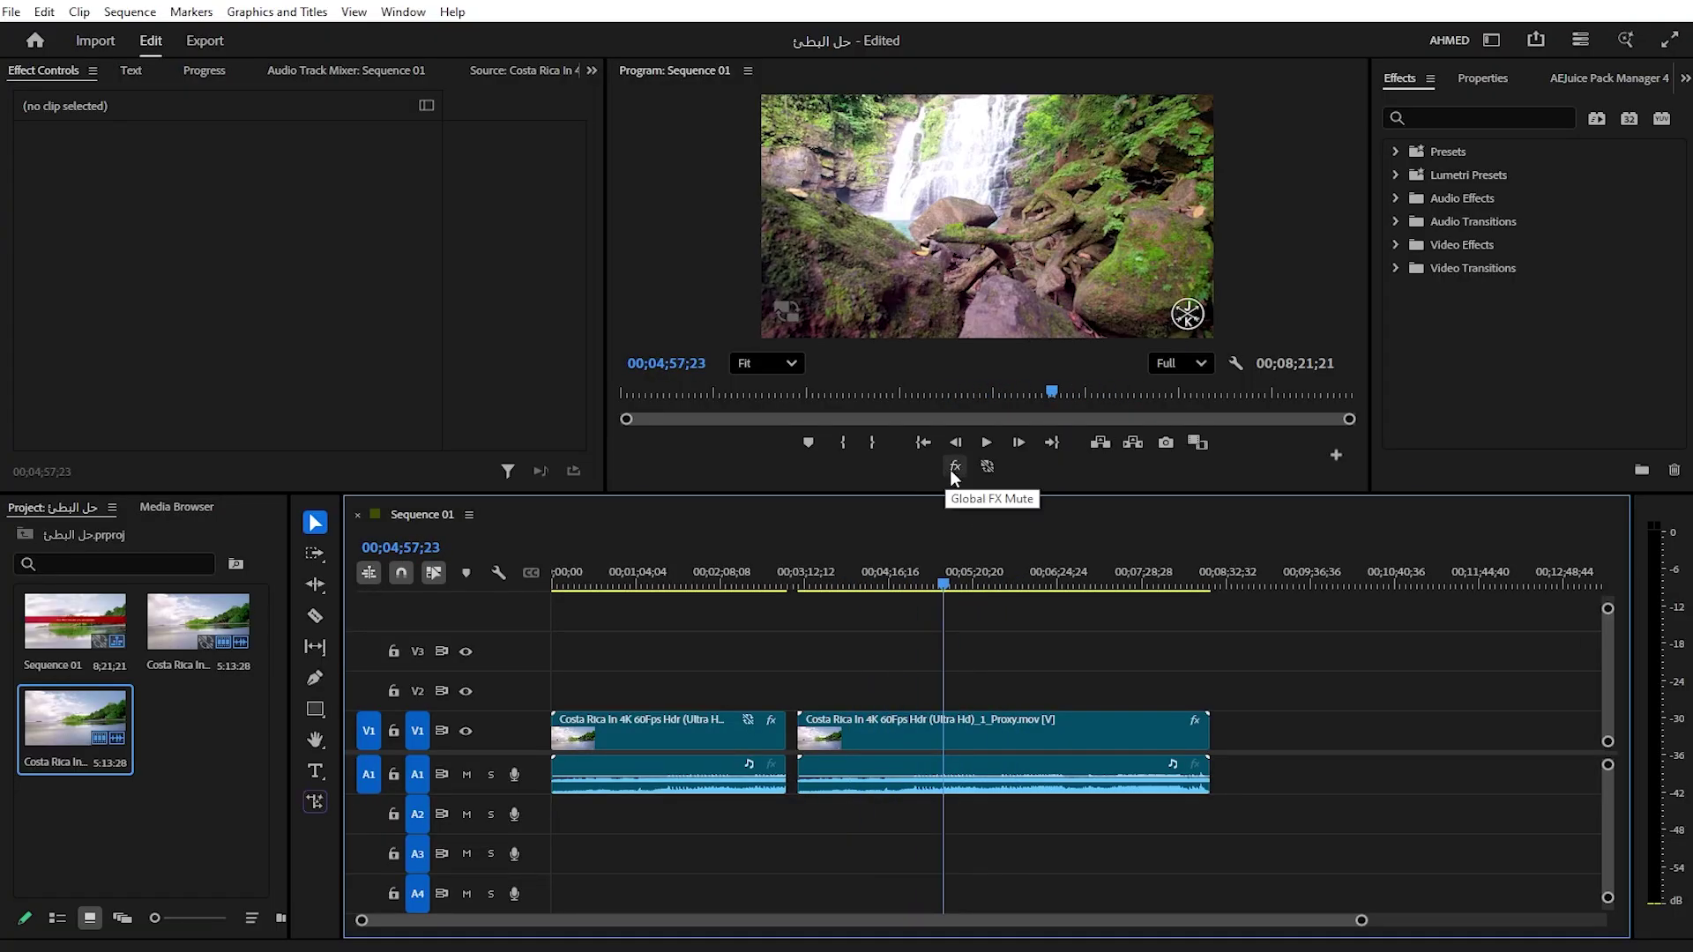
Mute all effects with Global FX Mute and scrub both clips to test smoothness
{"action": "left_click", "coordinate": [957, 467]}
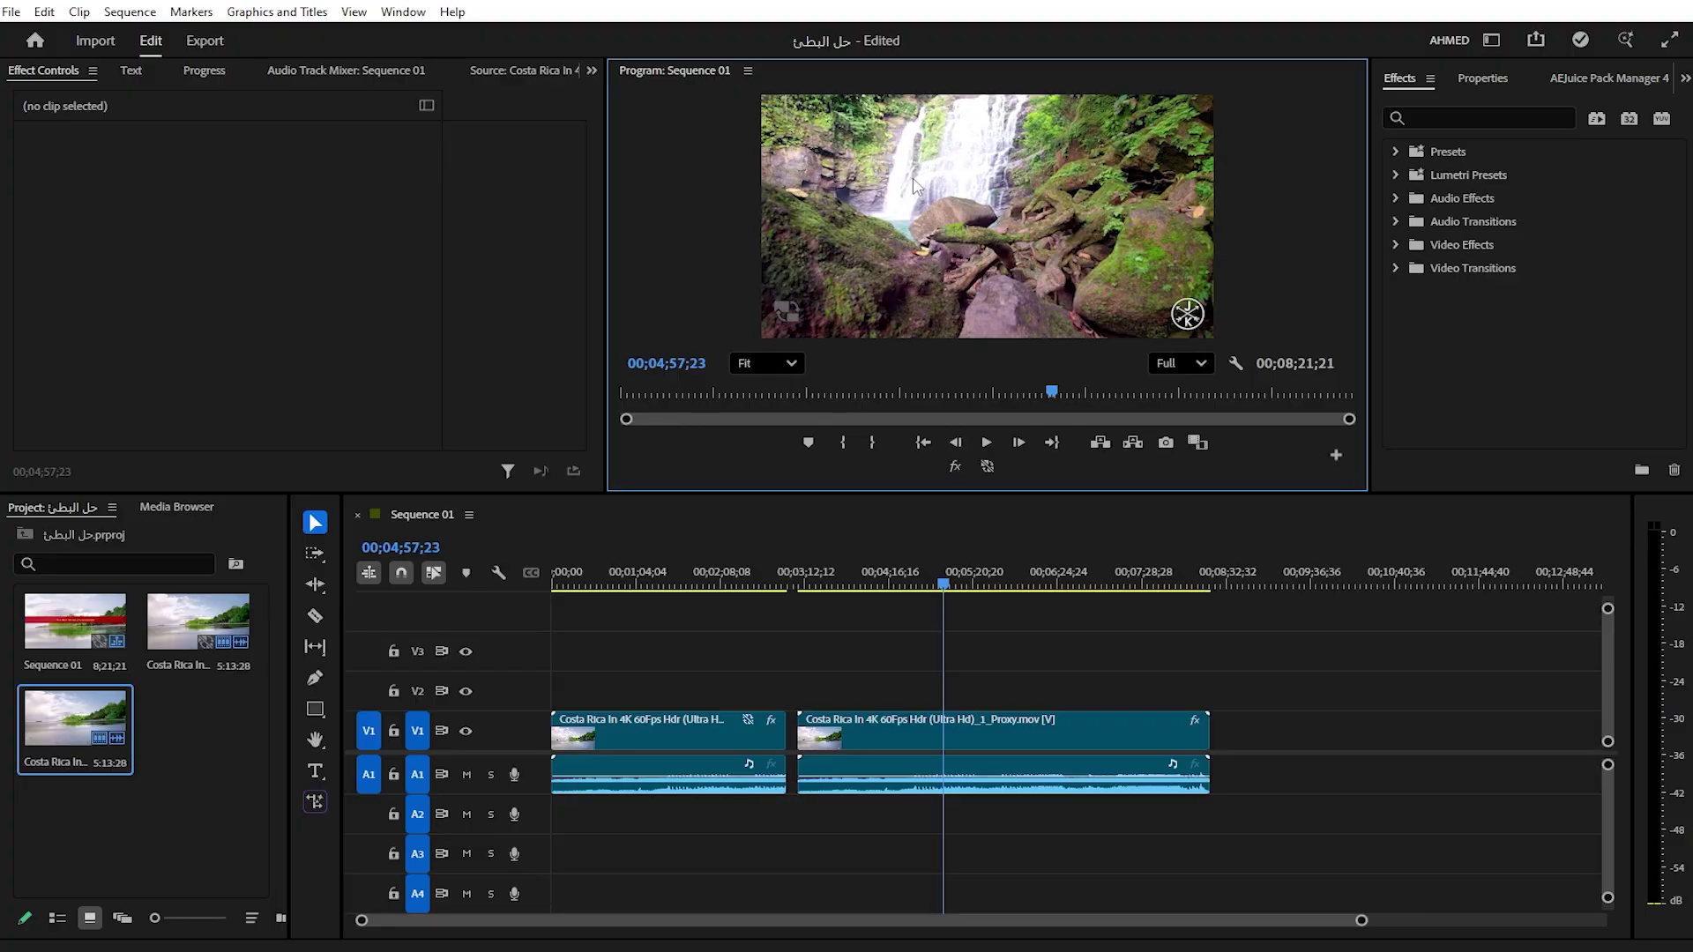
{"action": "mouse_move", "coordinate": [943, 584]}
{"action": "left_mouse_down"}
{"action": "mouse_move", "coordinate": [990, 580]}
{"action": "mouse_move", "coordinate": [701, 608]}
{"action": "left_mouse_up"}
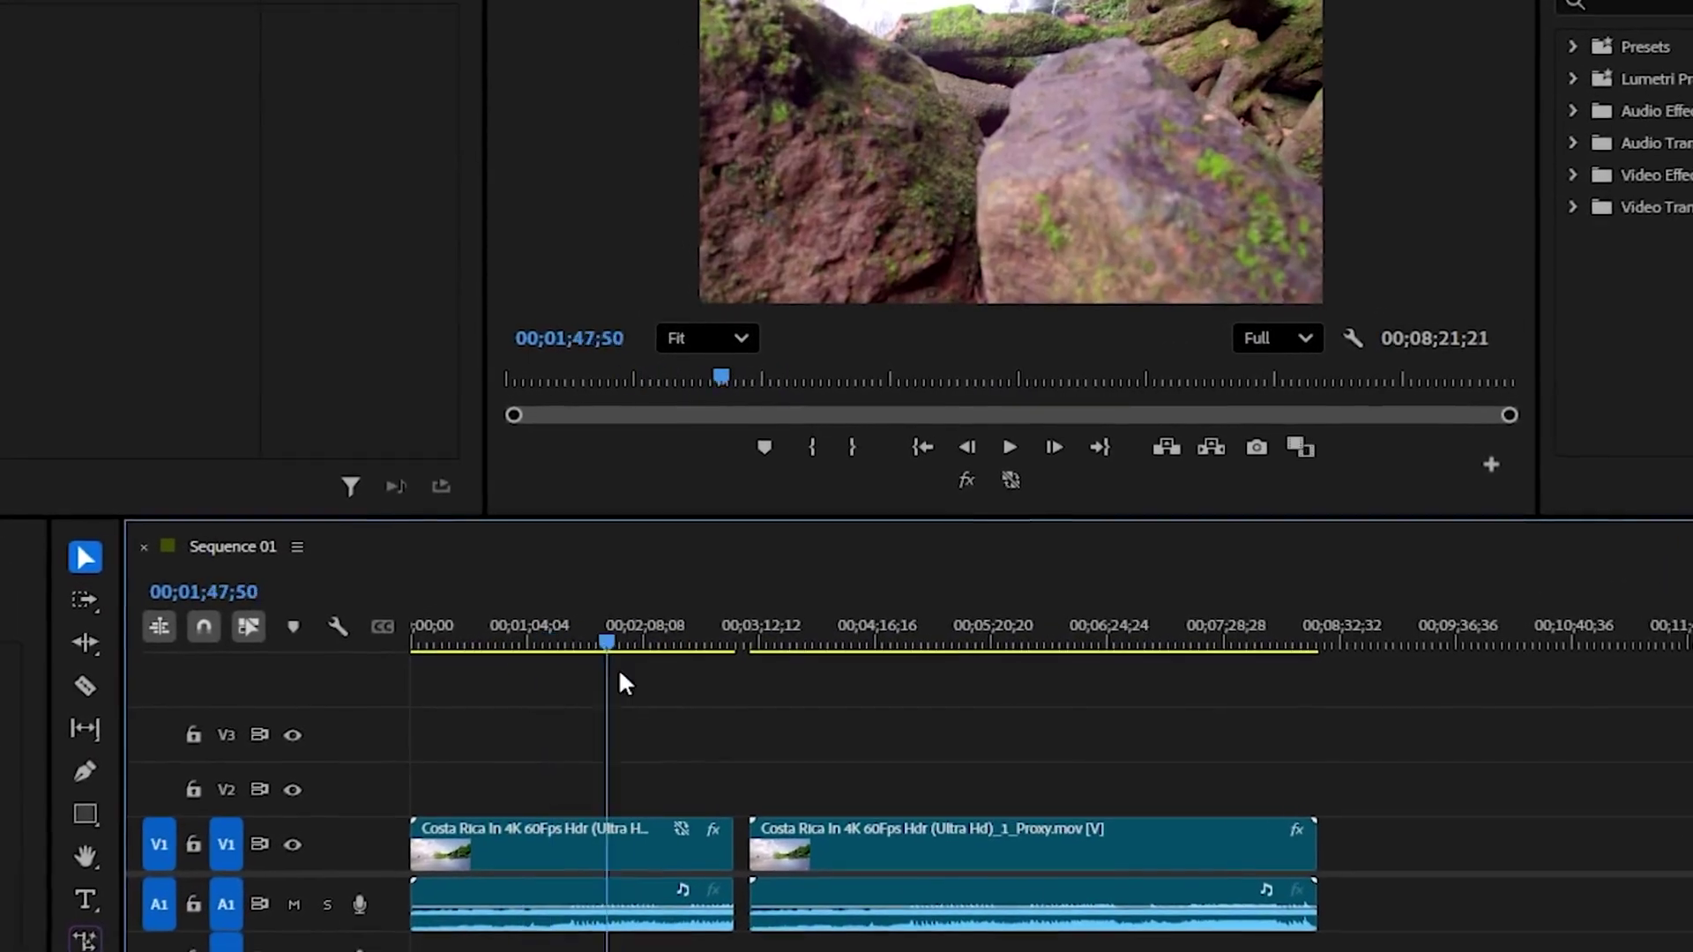
{"action": "left_click_drag", "start_coordinate": [620, 677], "coordinate": [498, 705]}
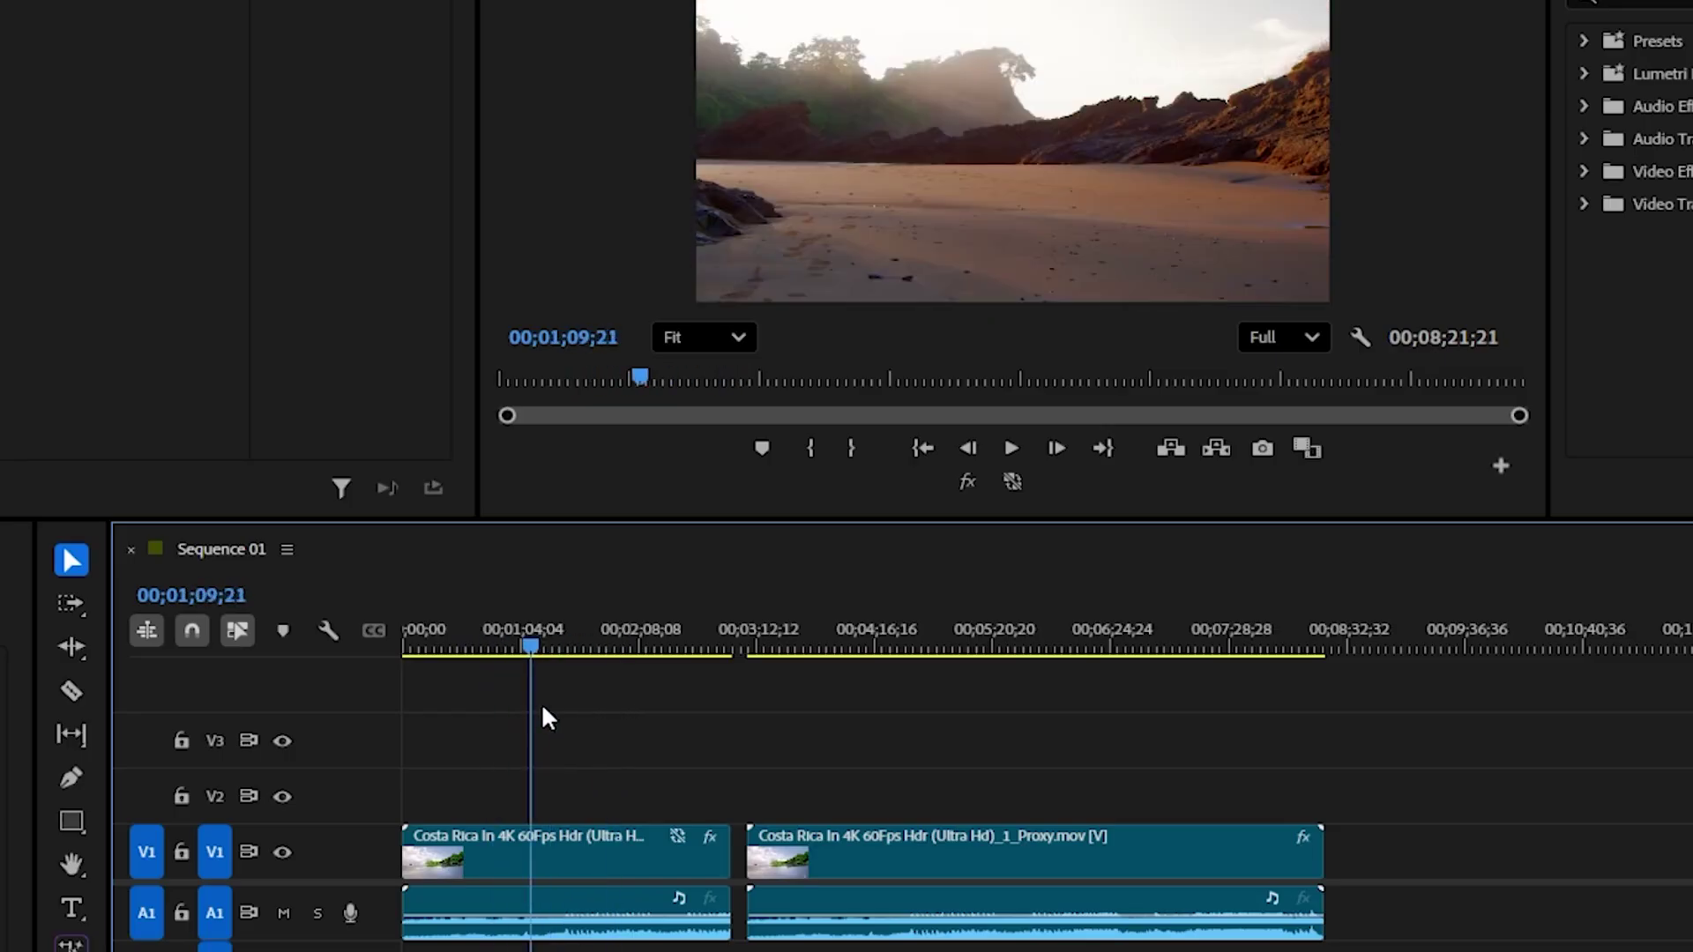
{"action": "left_click_drag", "start_coordinate": [500, 710], "coordinate": [586, 707]}
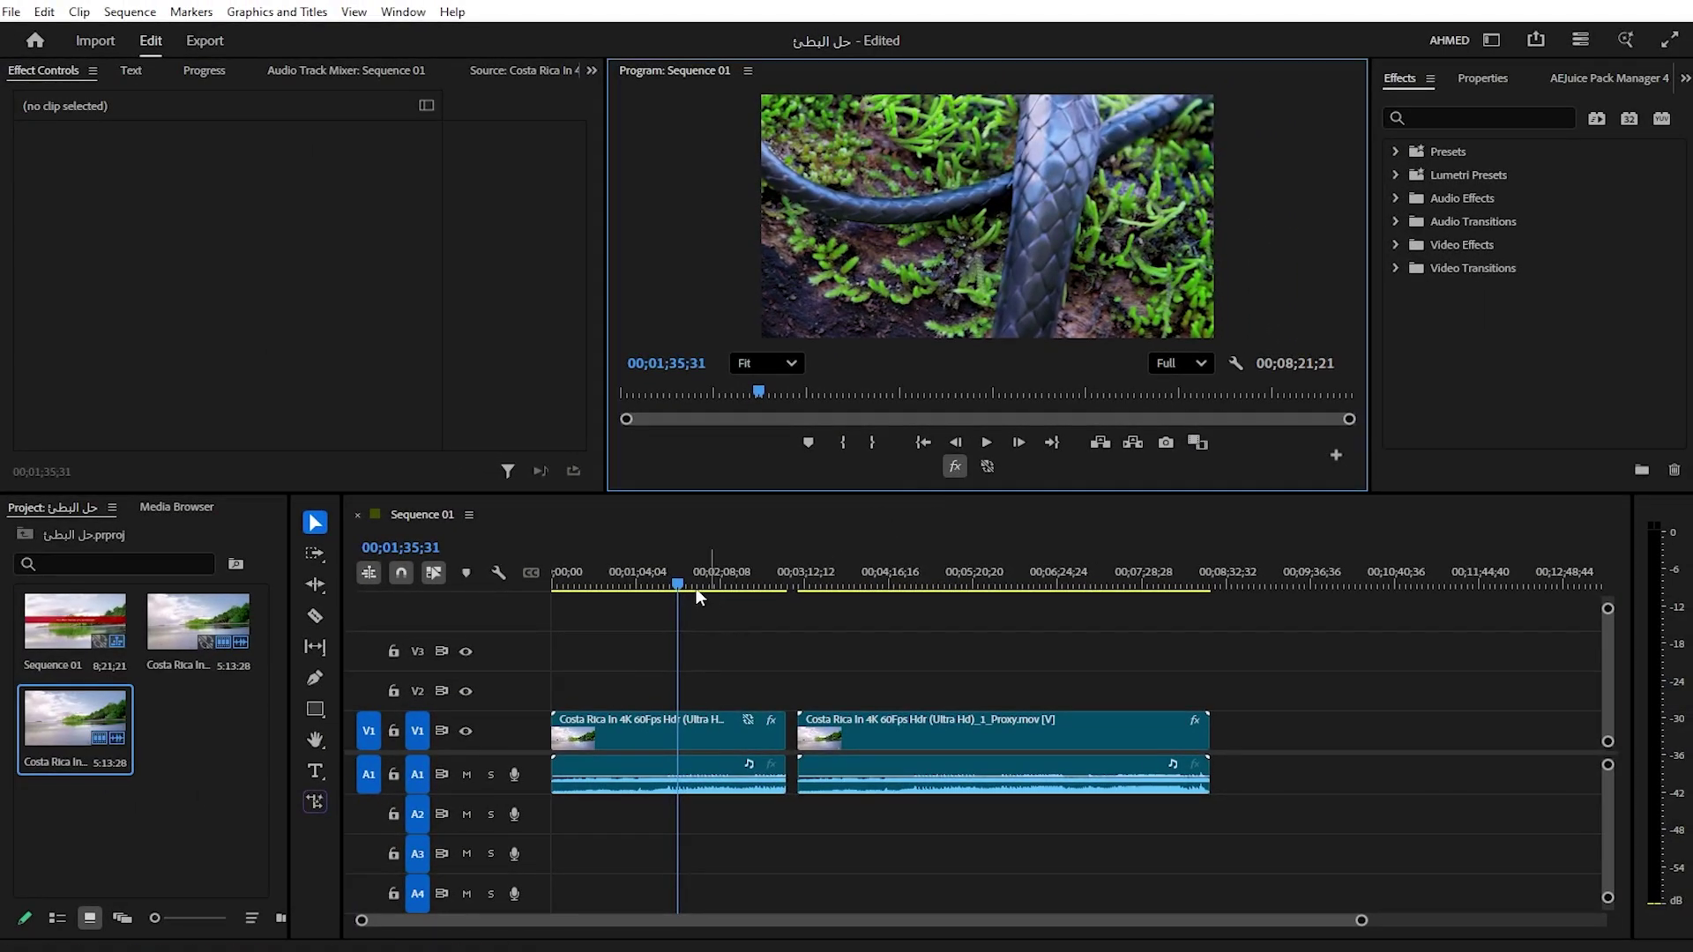
{"action": "left_click_drag", "start_coordinate": [696, 589], "coordinate": [632, 590]}
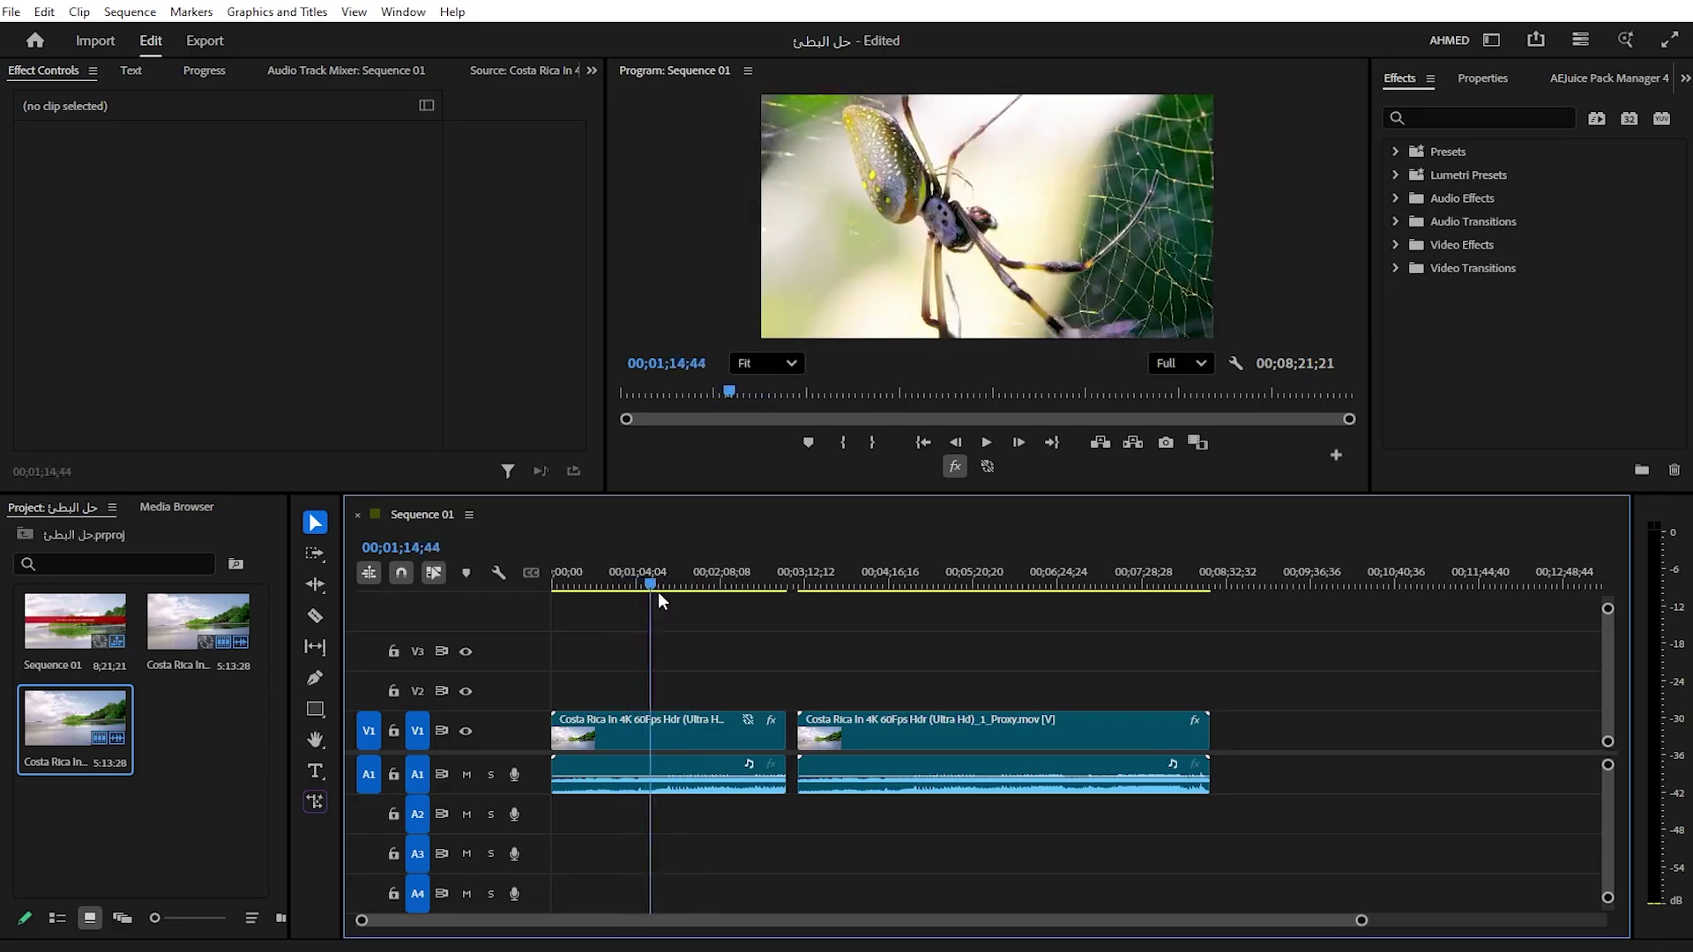
{"action": "left_click_drag", "start_coordinate": [632, 591], "coordinate": [650, 587]}
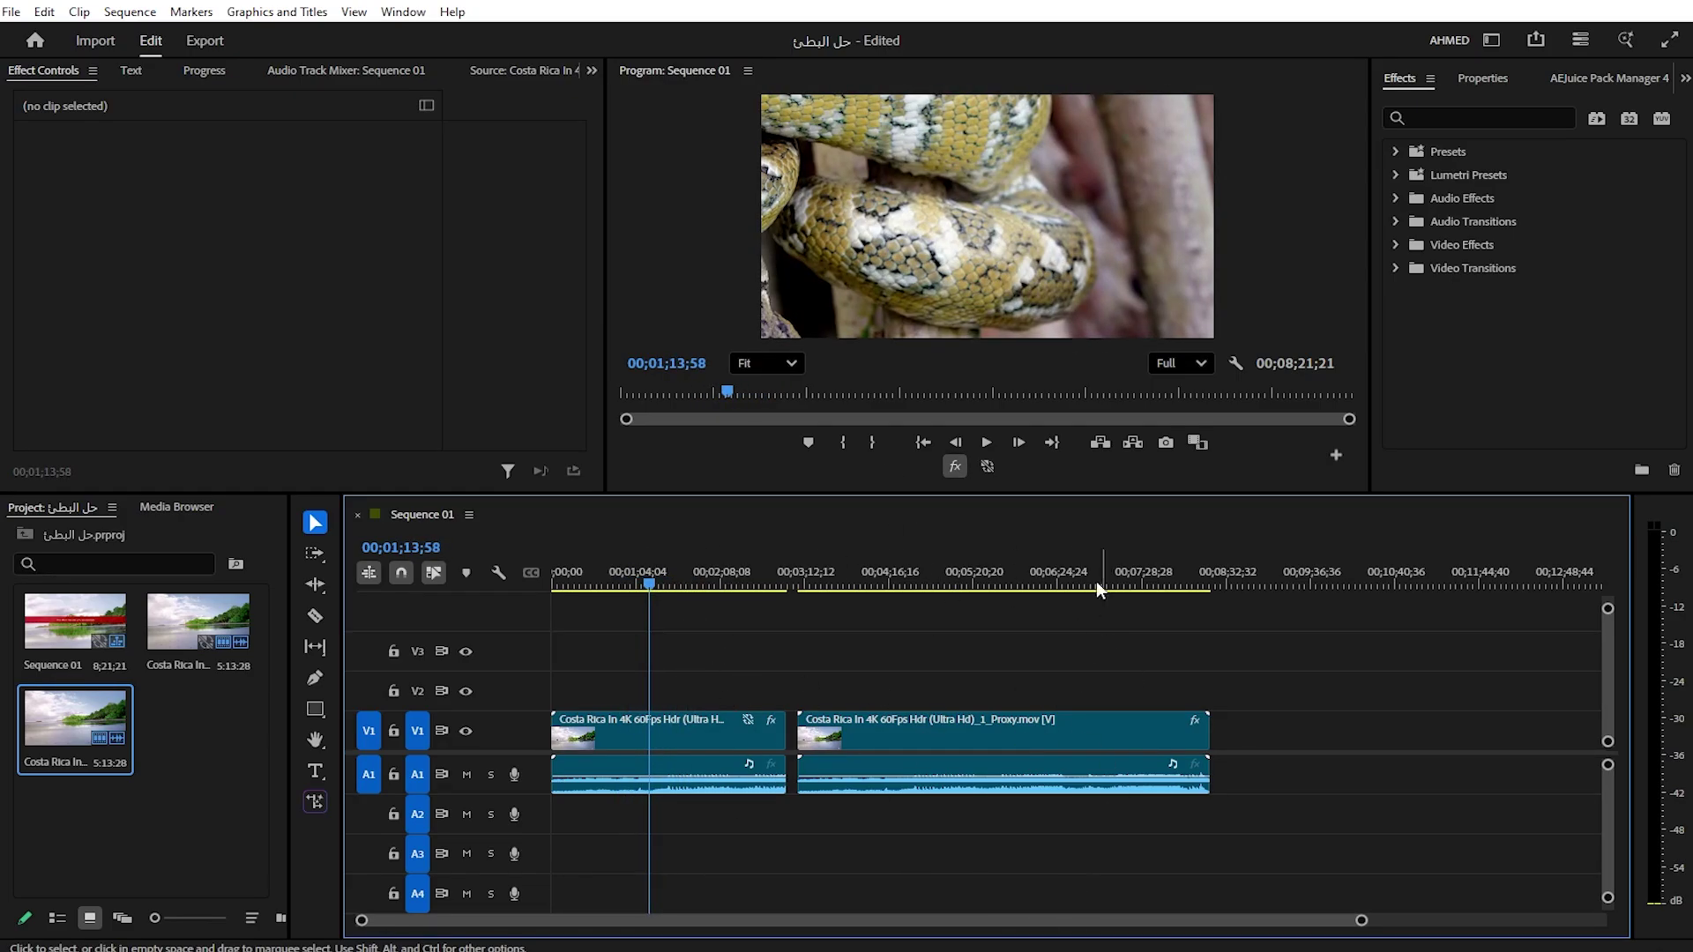
{"action": "left_click", "coordinate": [920, 621]}
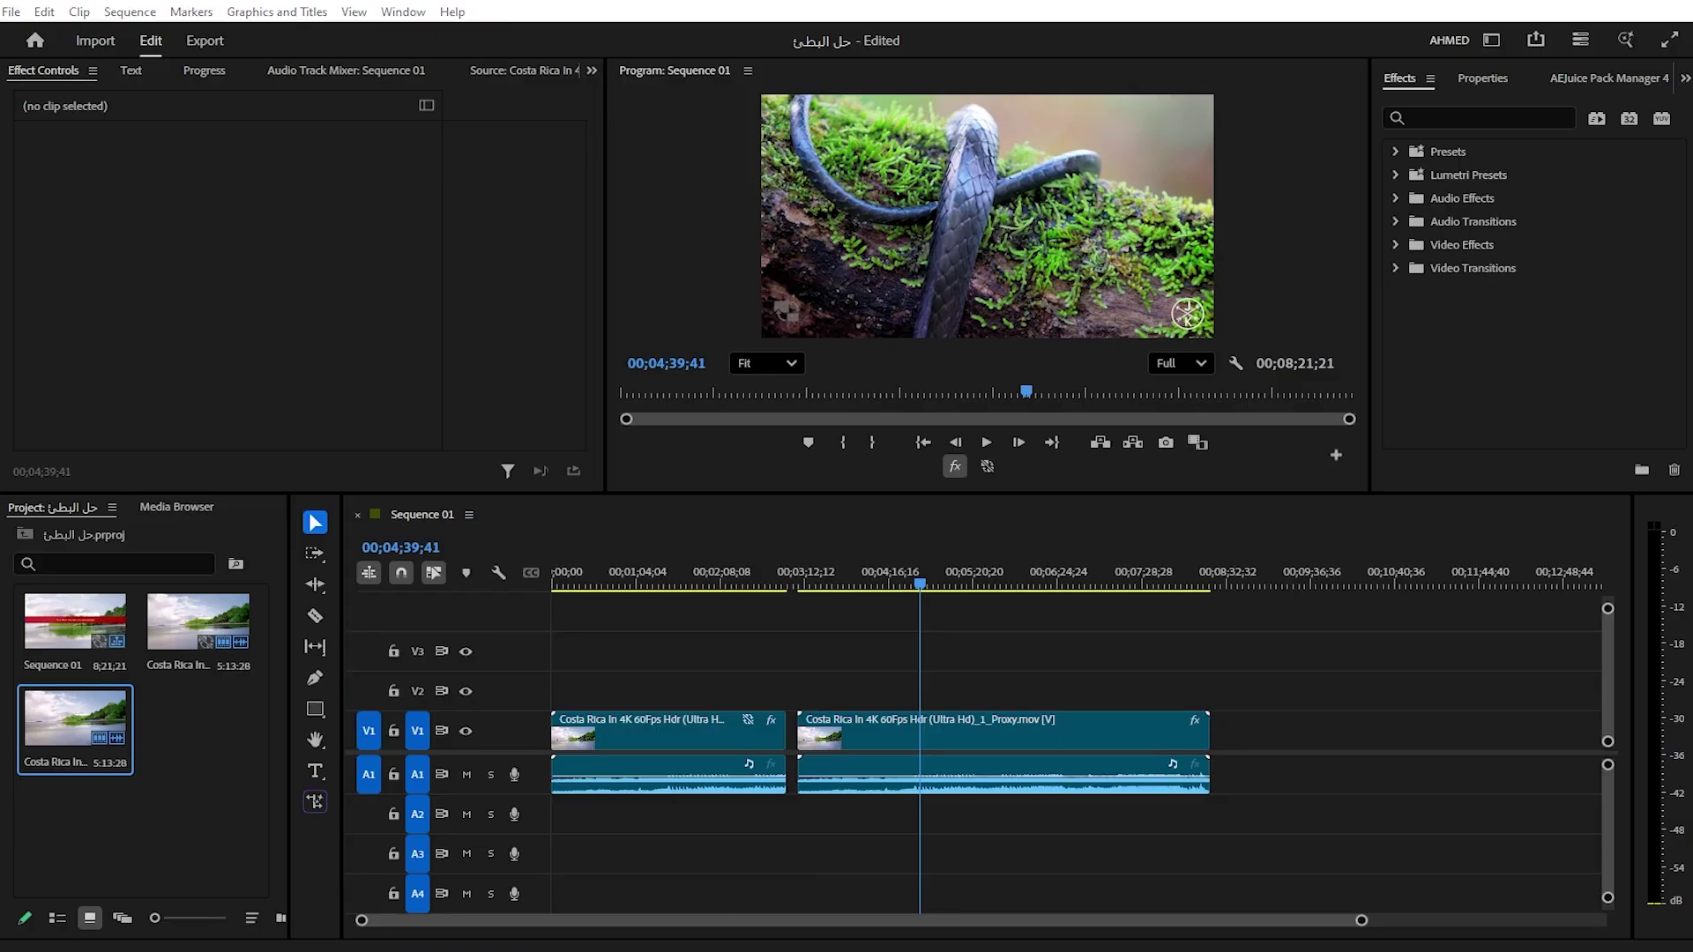
Close Adobe Media Encoder, scrub to the snake frame, and bring up the Audio Track Mixer
{"action": "left_click", "coordinate": [1590, 14]}
{"action": "left_click", "coordinate": [1437, 951]}
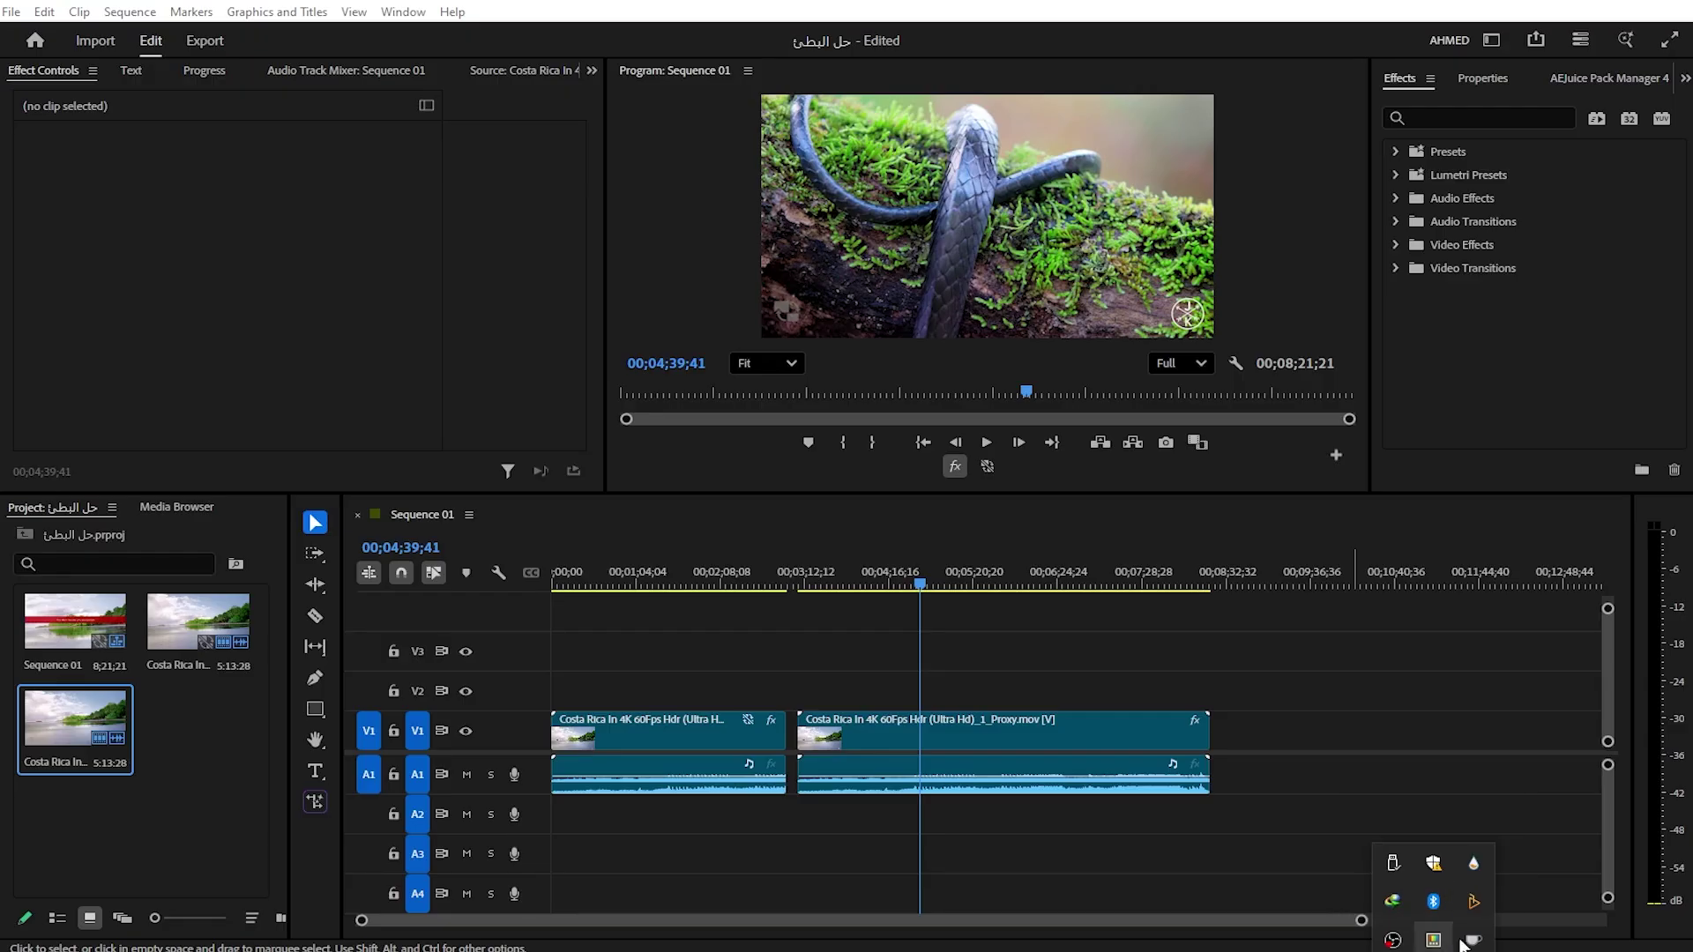
{"action": "left_click", "coordinate": [1323, 873]}
{"action": "left_click_drag", "start_coordinate": [922, 585], "coordinate": [910, 641]}
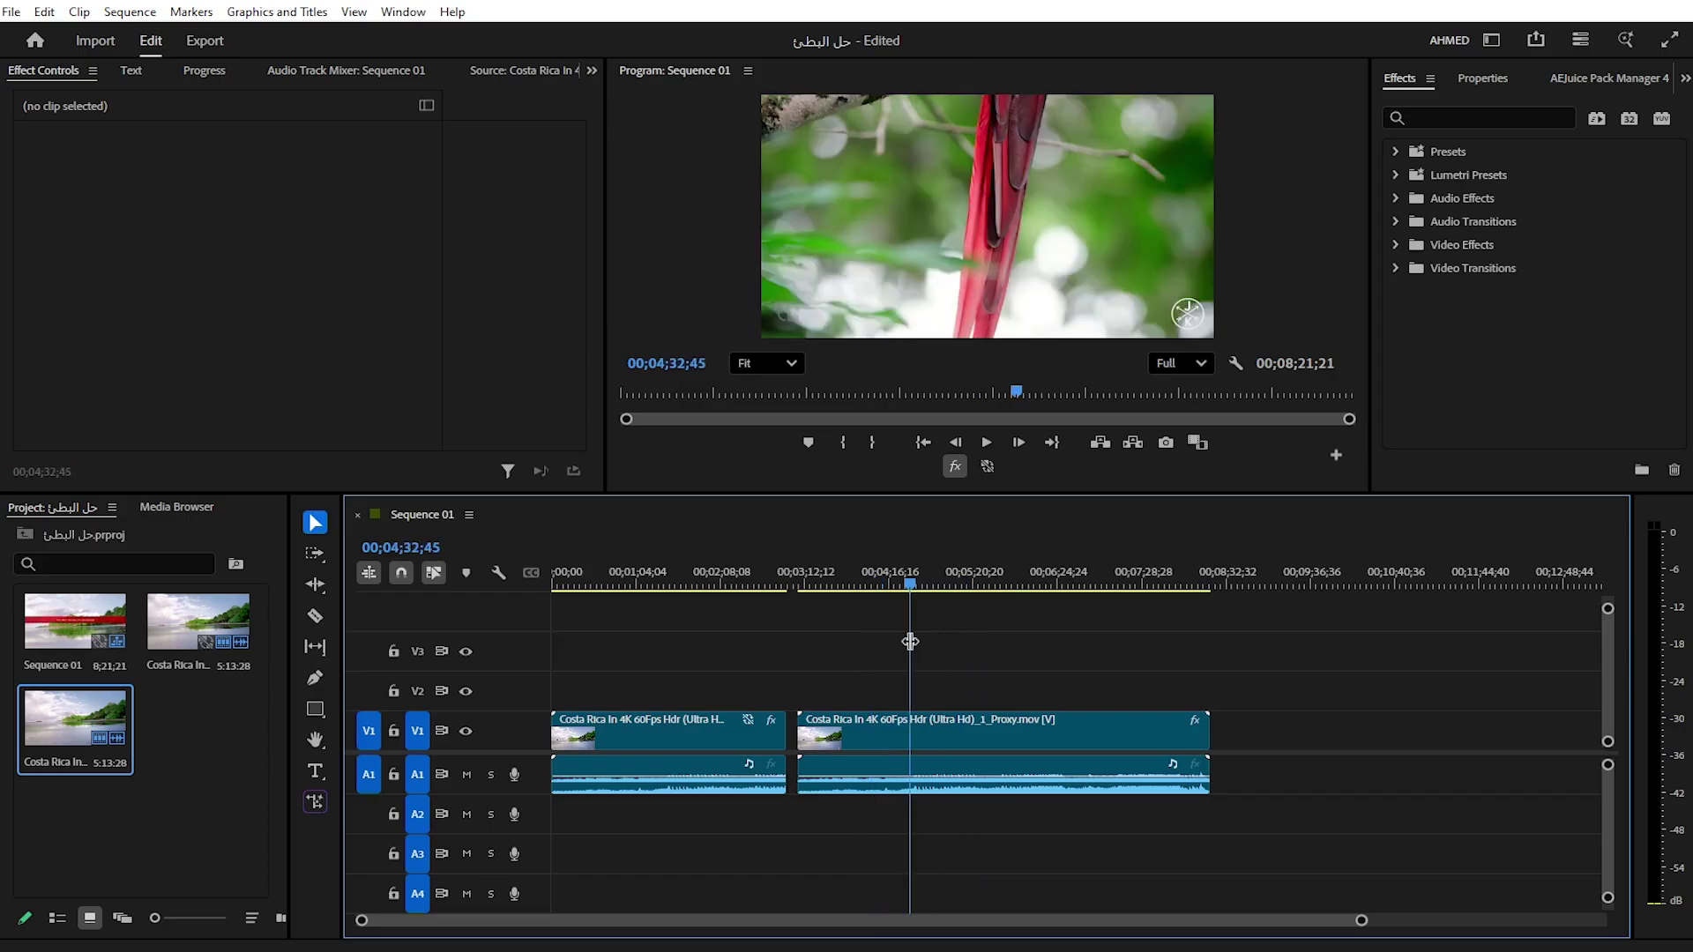
{"action": "left_click_drag", "start_coordinate": [911, 575], "coordinate": [922, 574]}
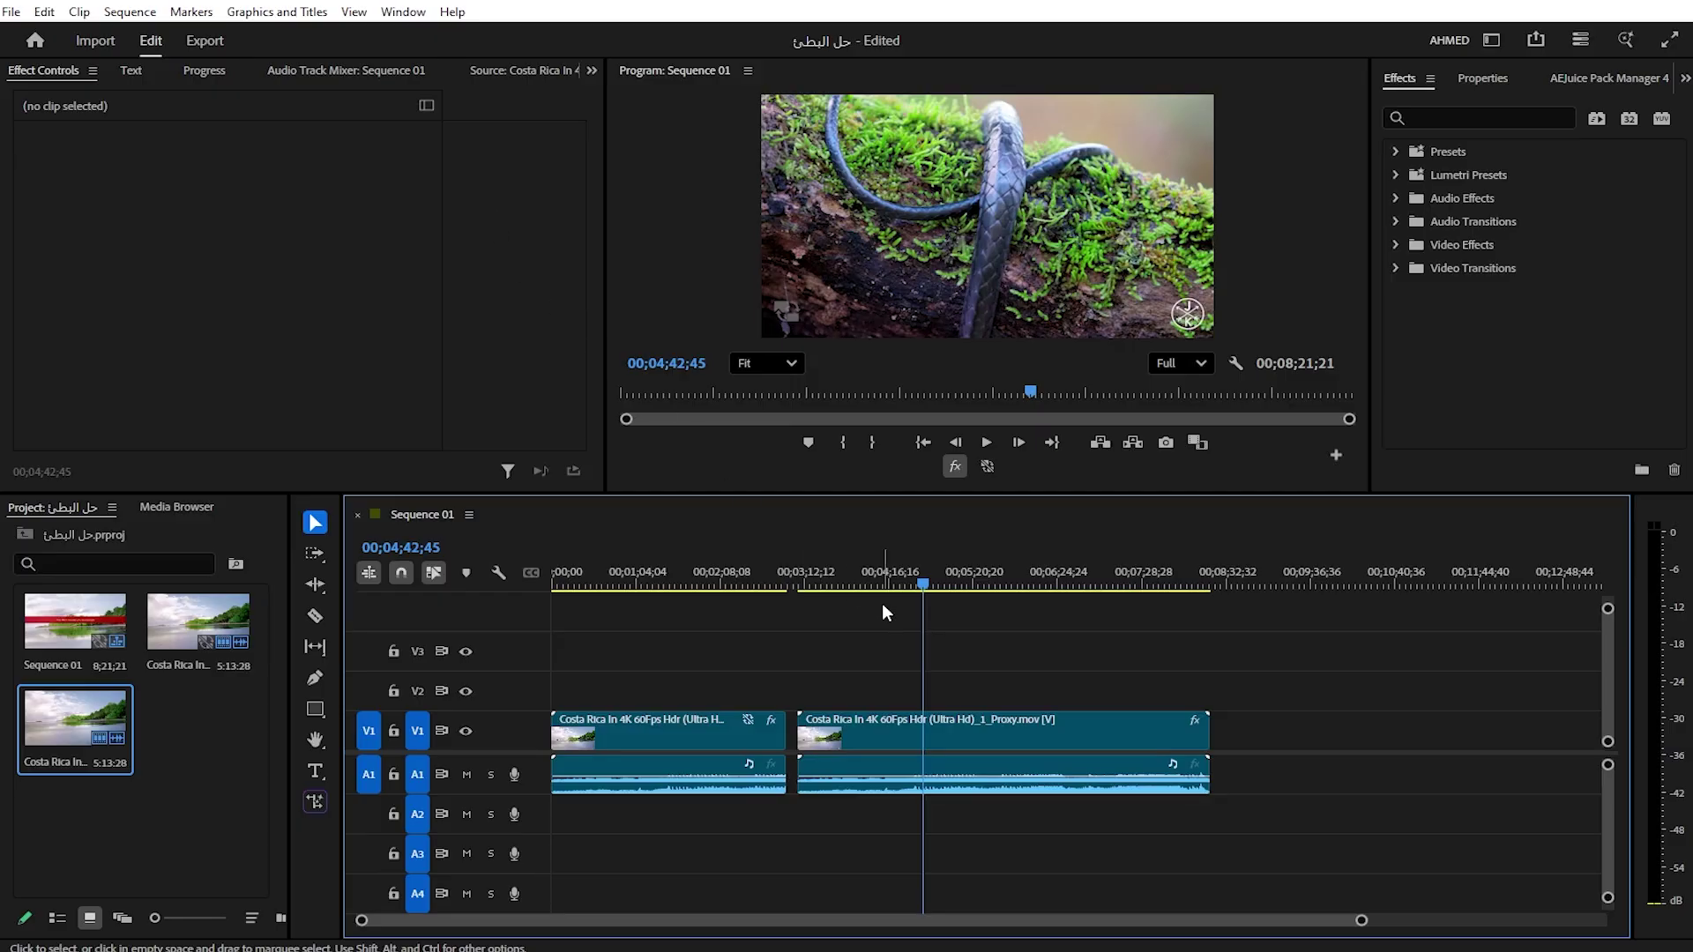
{"action": "key", "text": "shift+6"}
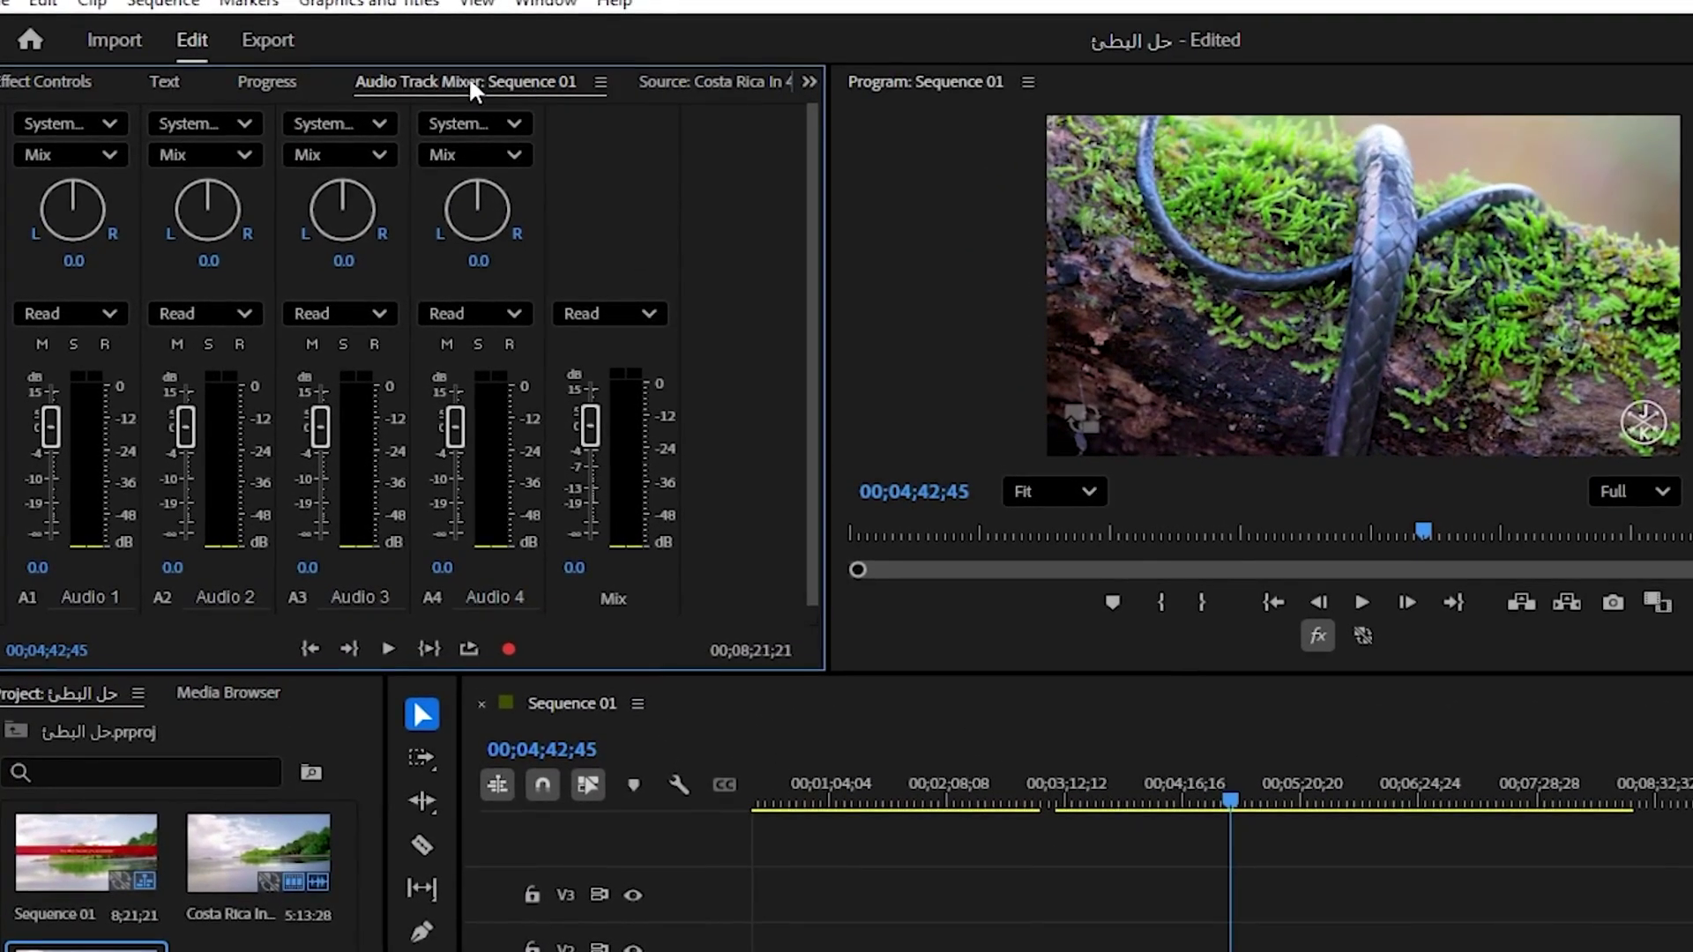
Close the Audio Track Mixer, Source Monitor and Progress panels from their tab menus
{"action": "right_click", "coordinate": [445, 80]}
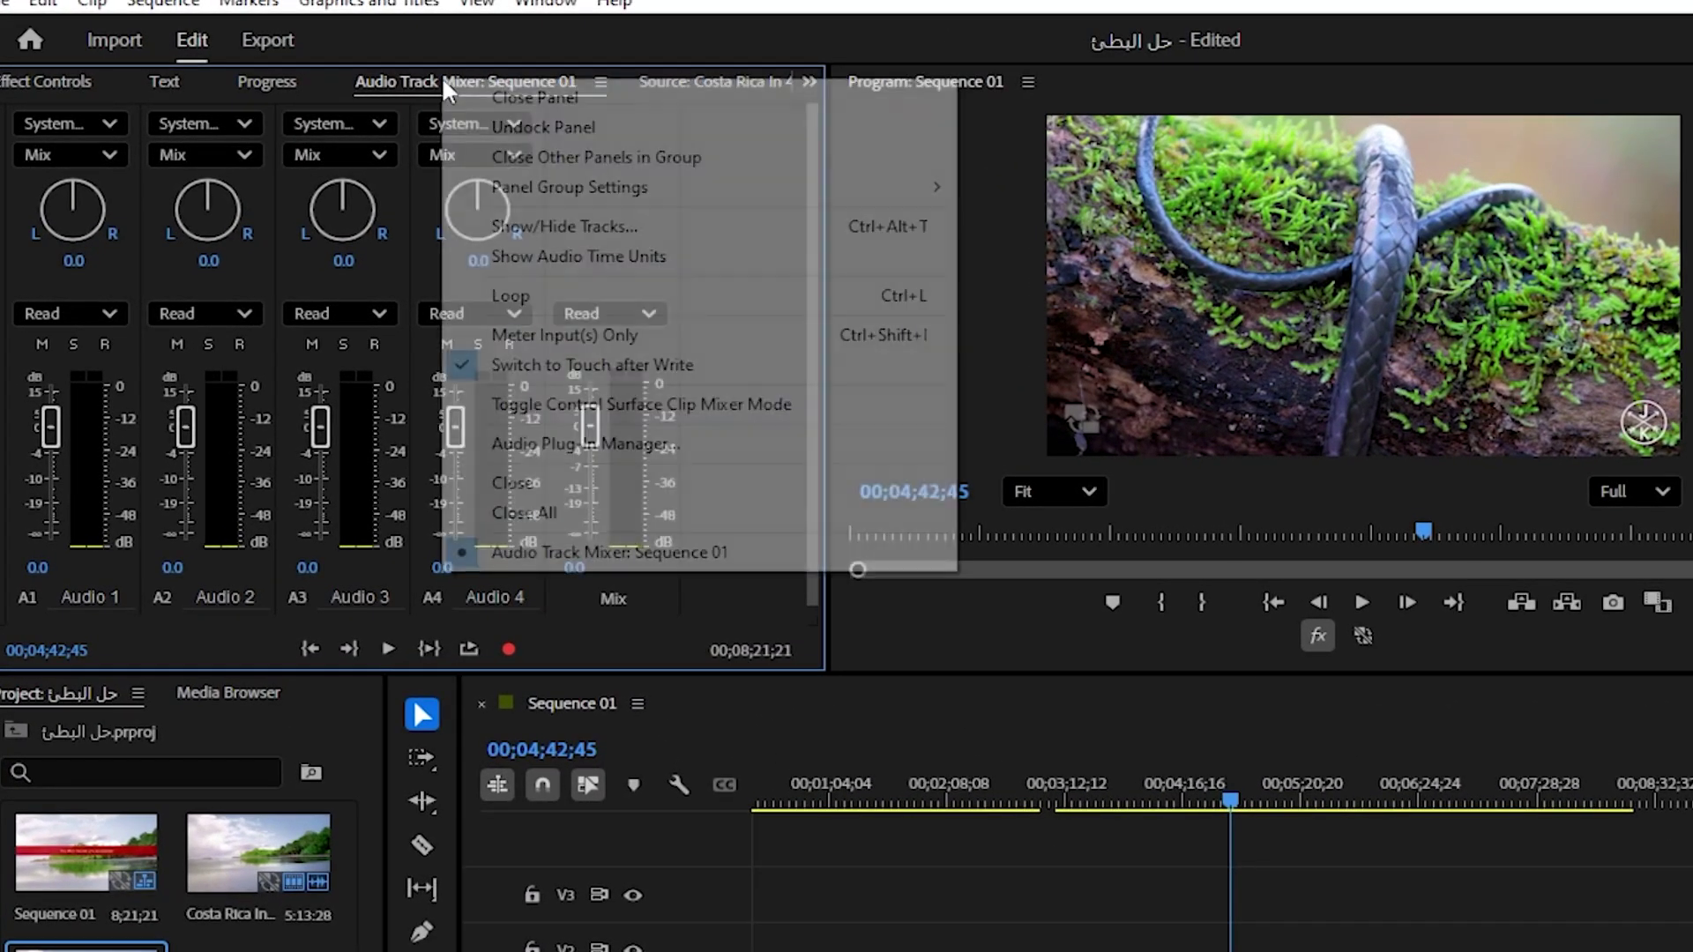
{"action": "left_click", "coordinate": [389, 85]}
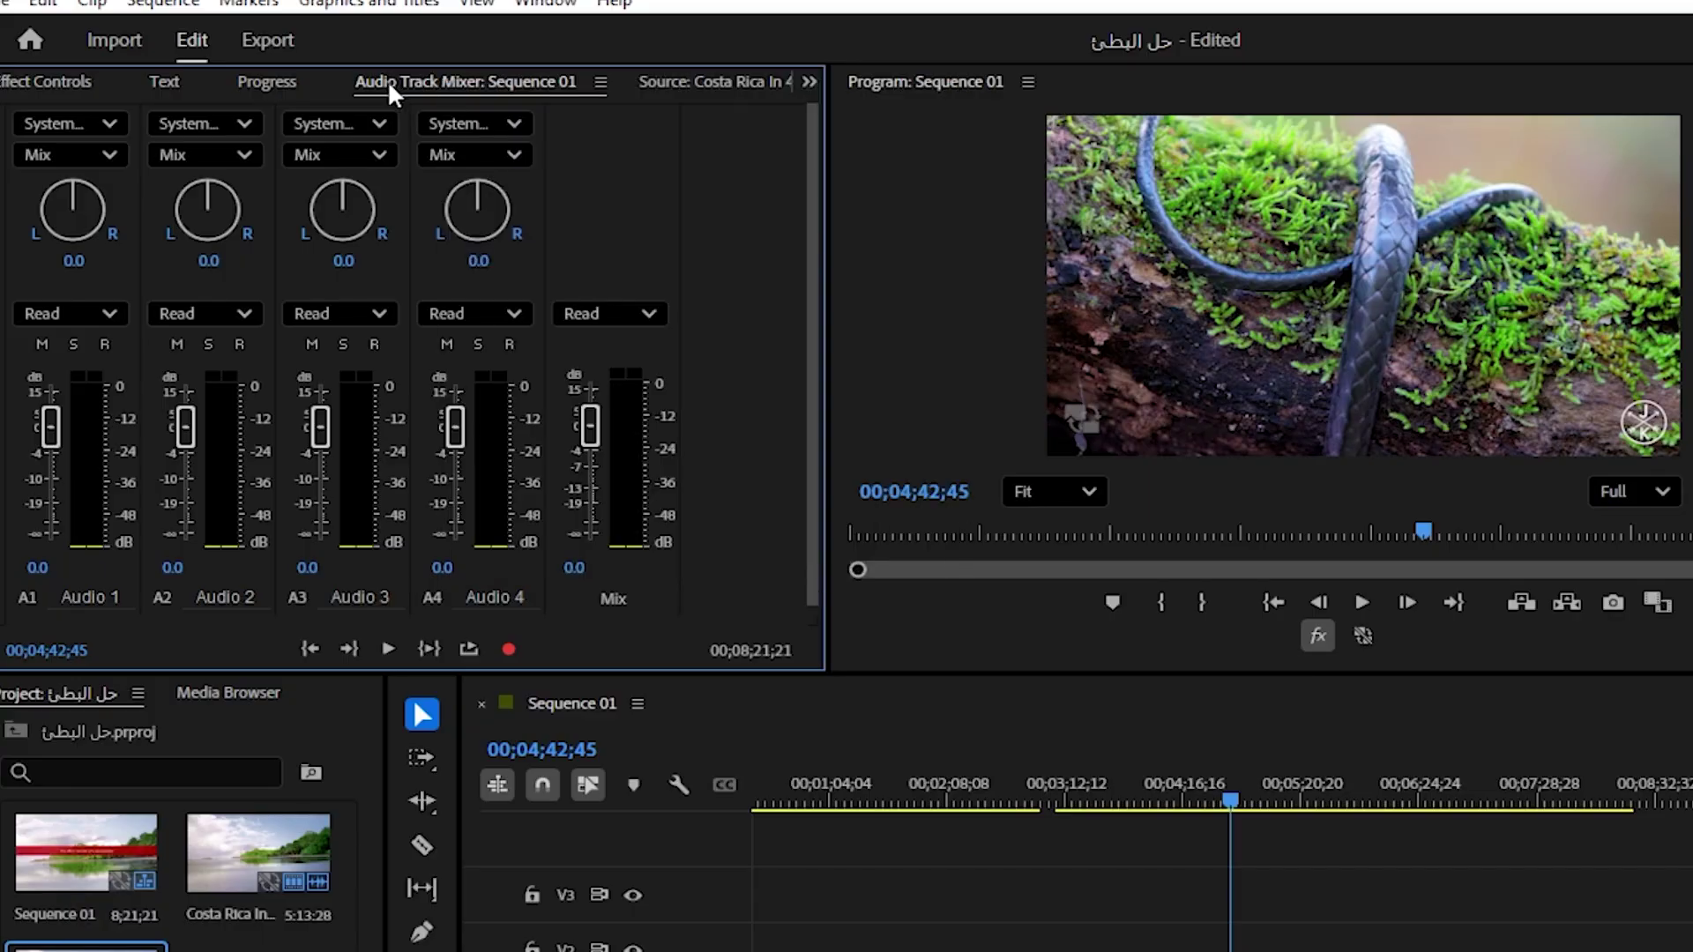
{"action": "right_click", "coordinate": [470, 107]}
{"action": "left_click", "coordinate": [586, 112]}
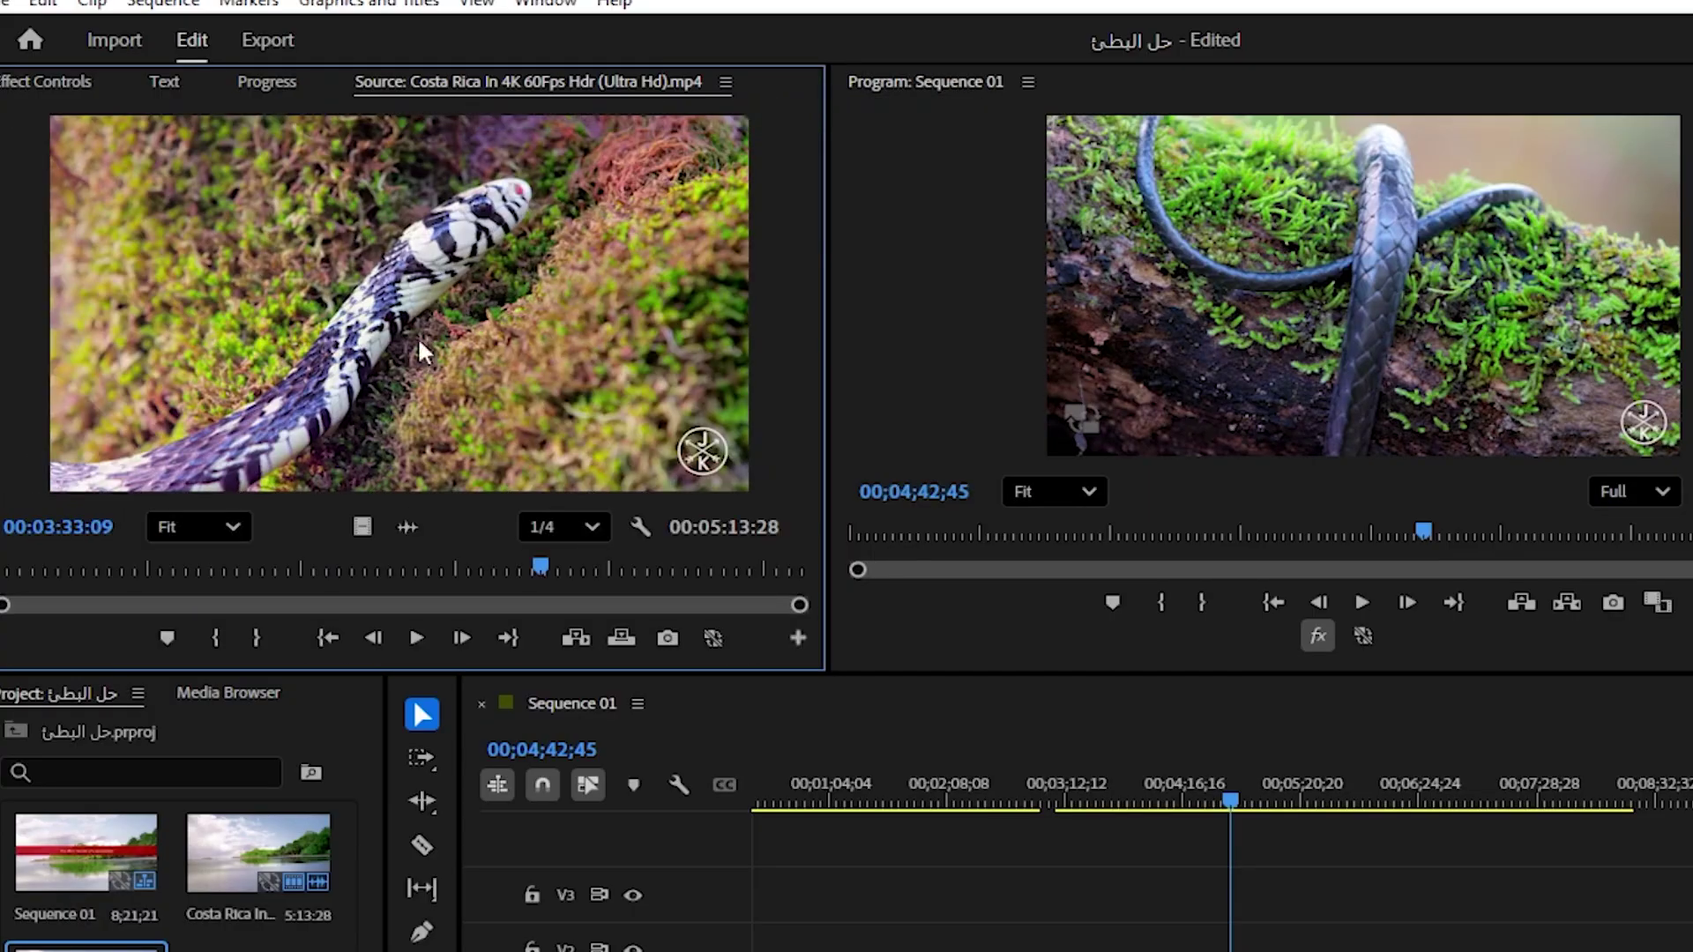
{"action": "right_click", "coordinate": [546, 82]}
{"action": "left_click", "coordinate": [599, 103]}
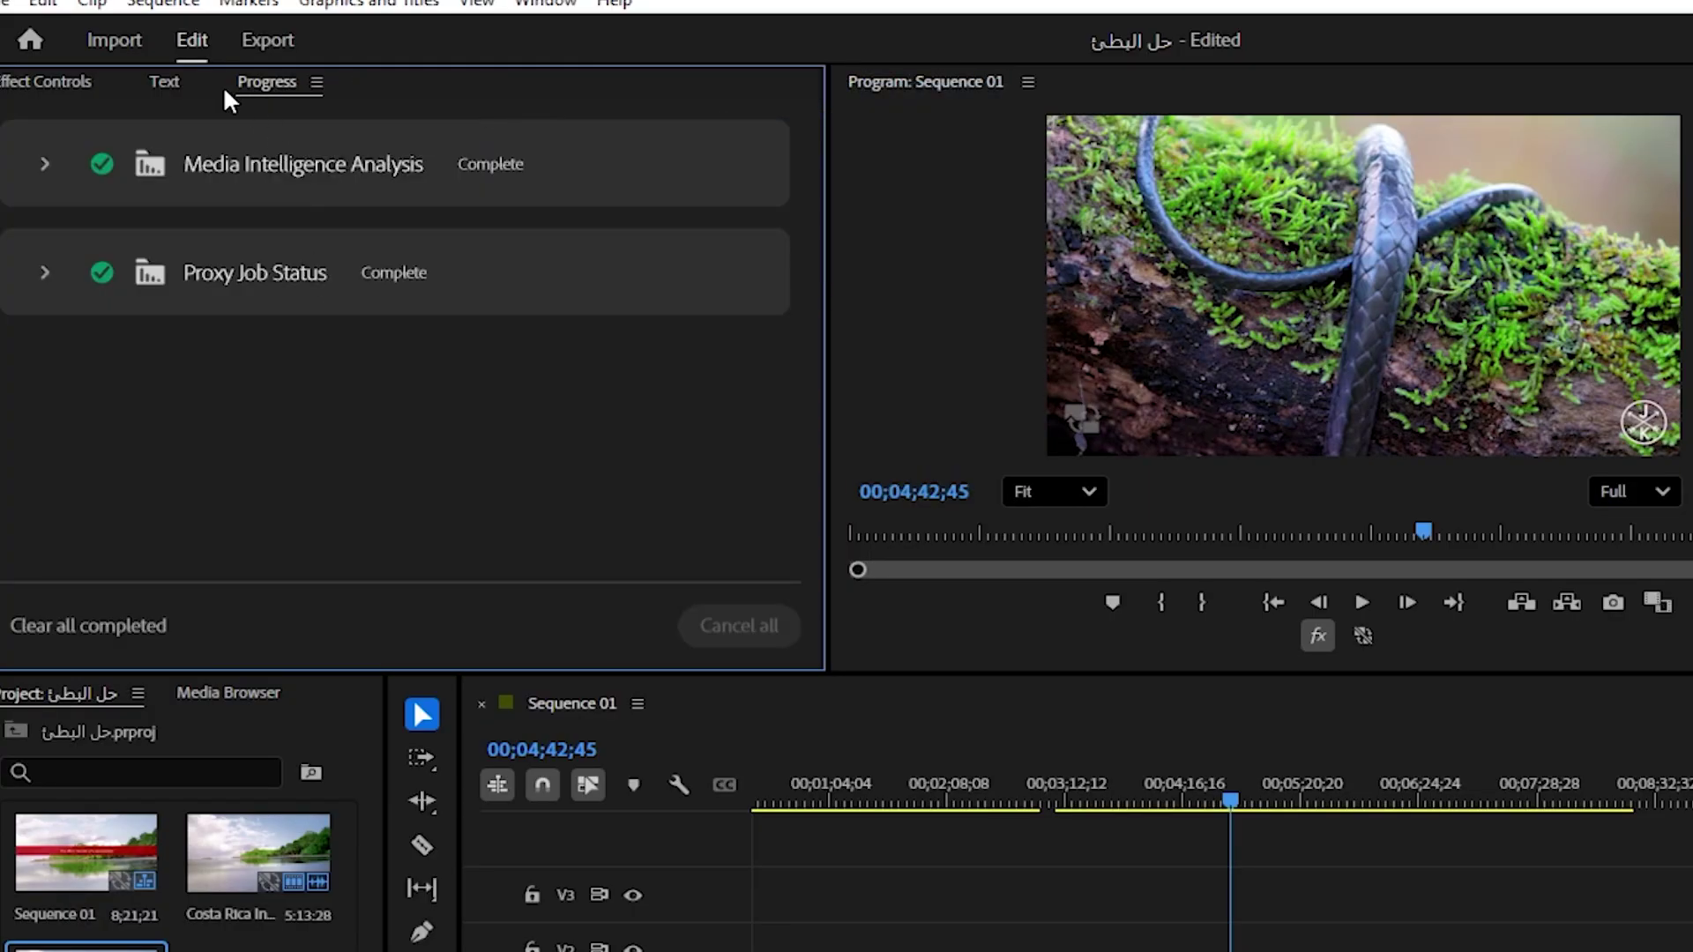
{"action": "right_click", "coordinate": [265, 88]}
{"action": "left_click", "coordinate": [330, 99]}
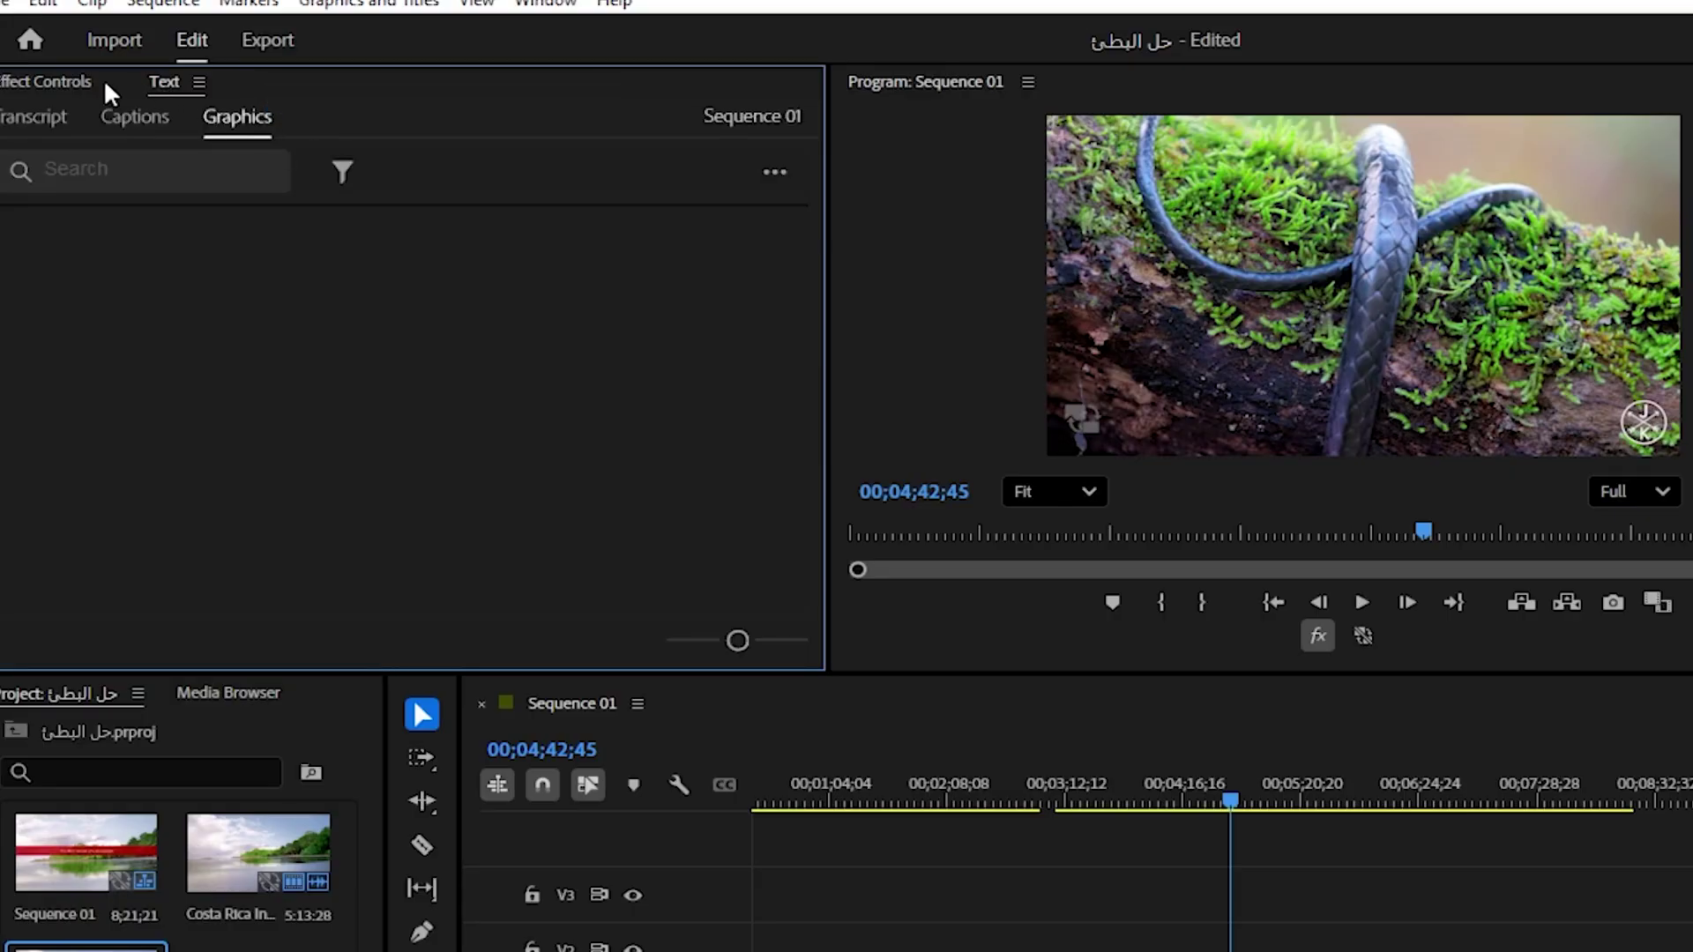
Close the Text panel, then reopen it from the Window menu beside Effect Controls
{"action": "right_click", "coordinate": [172, 77]}
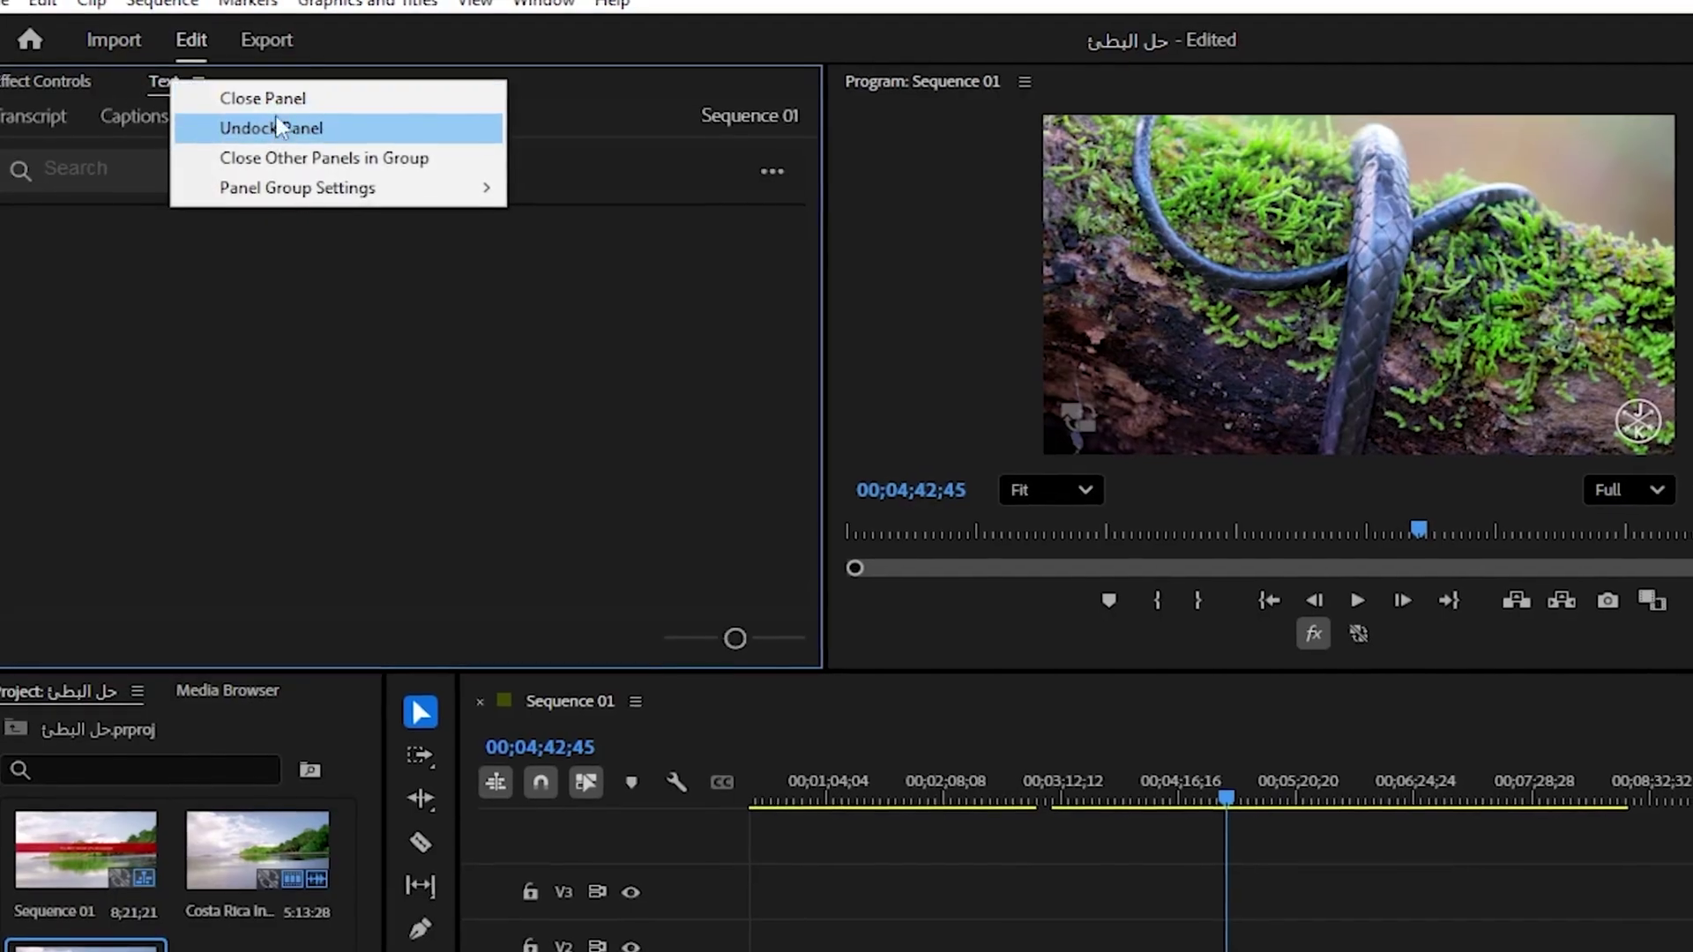
{"action": "left_click", "coordinate": [238, 95]}
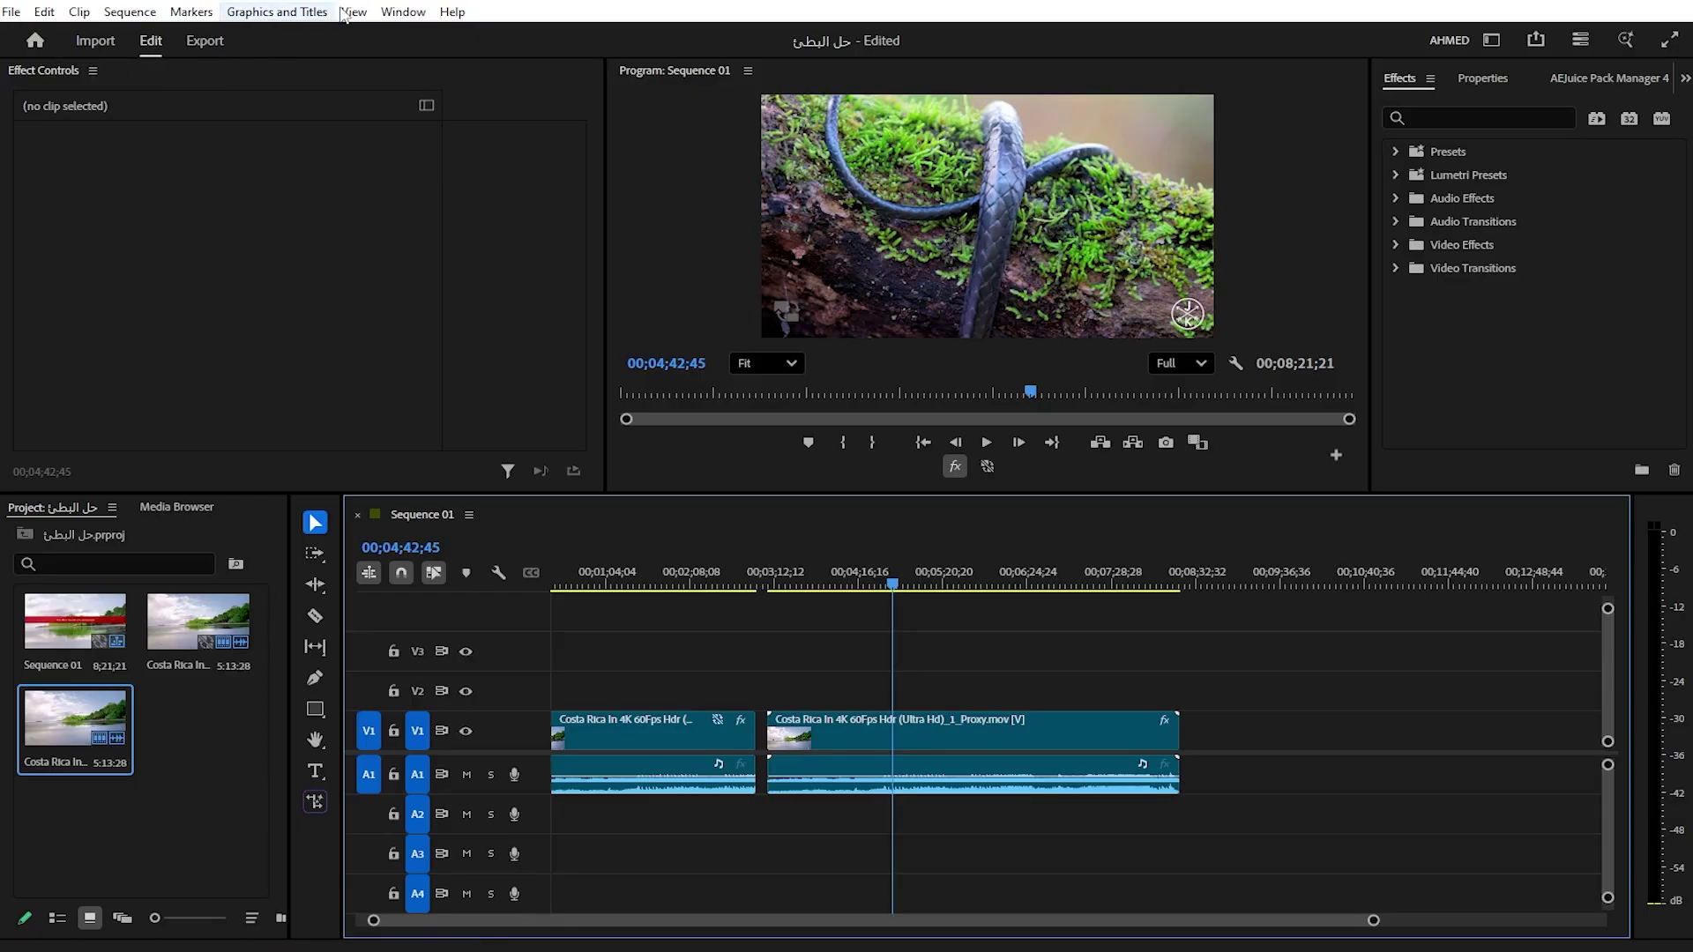
{"action": "left_click", "coordinate": [406, 14]}
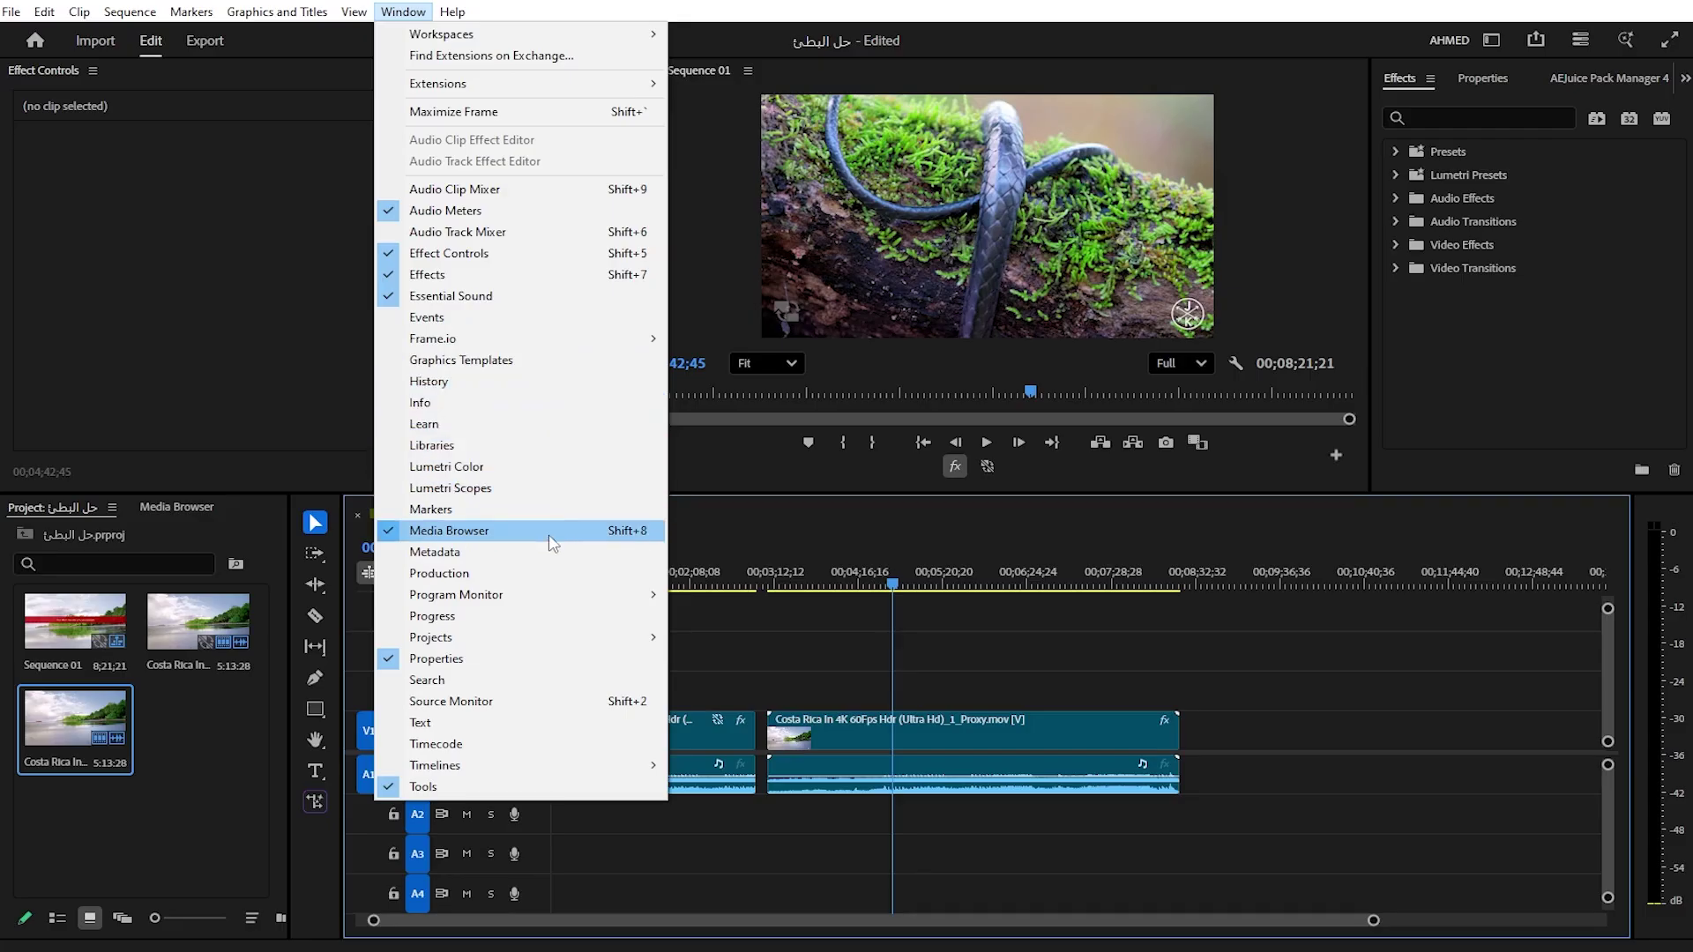
{"action": "left_click", "coordinate": [551, 722]}
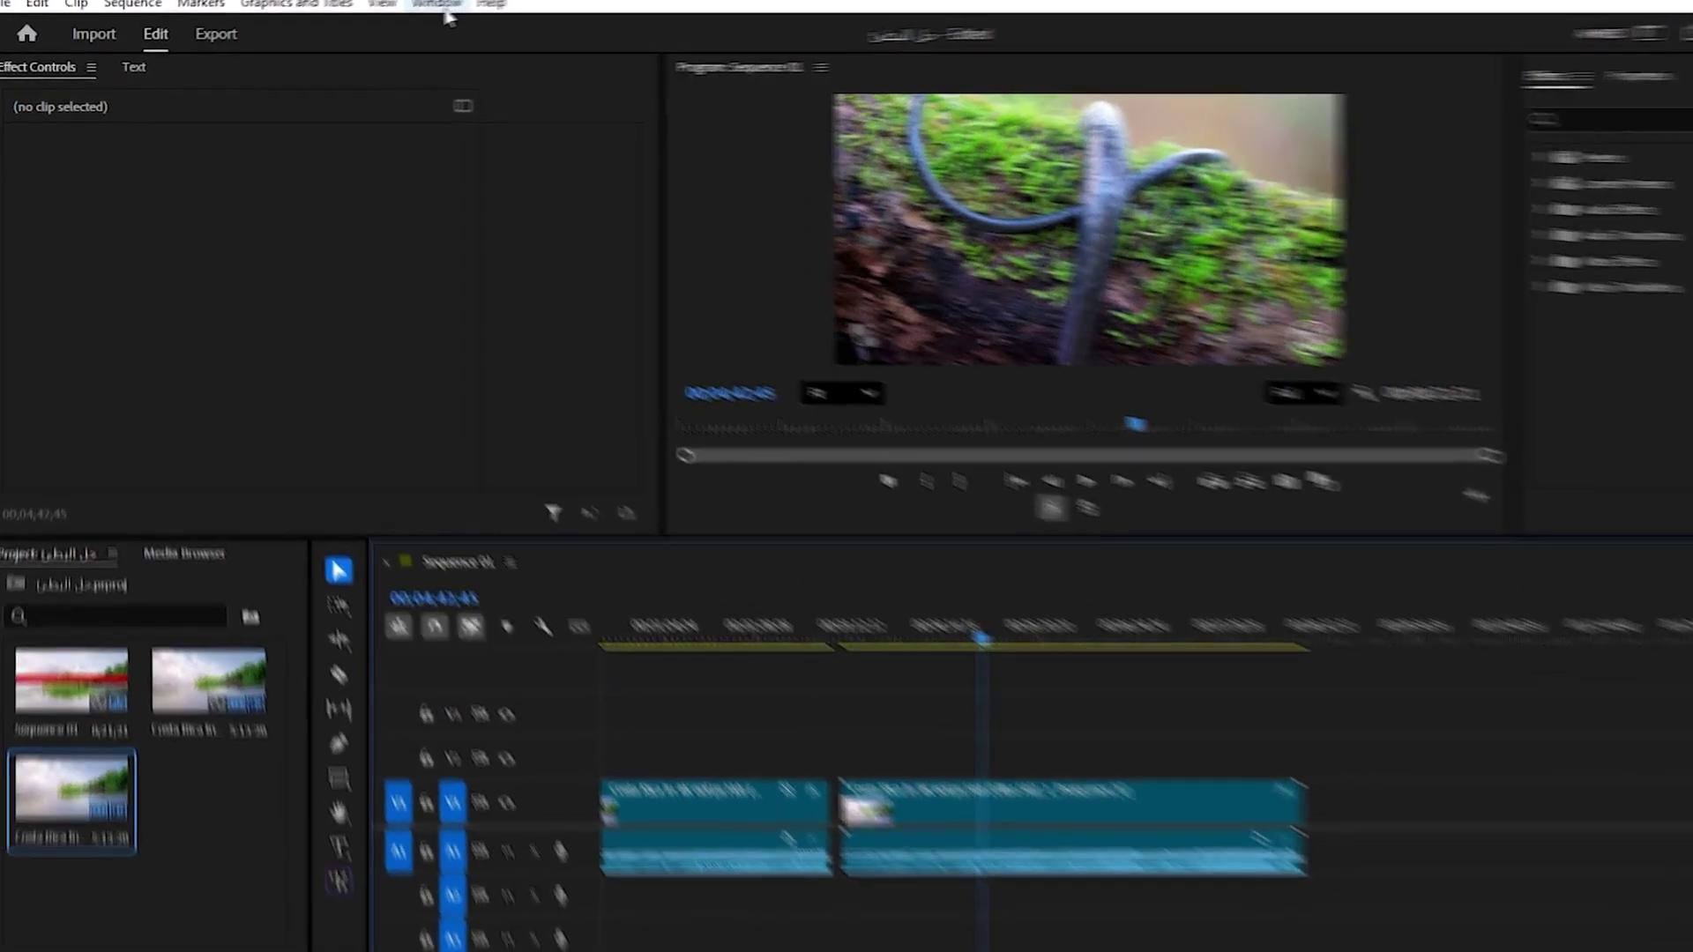
Save the current panel layout as a new workspace named 'vs'
{"action": "left_click", "coordinate": [446, 9]}
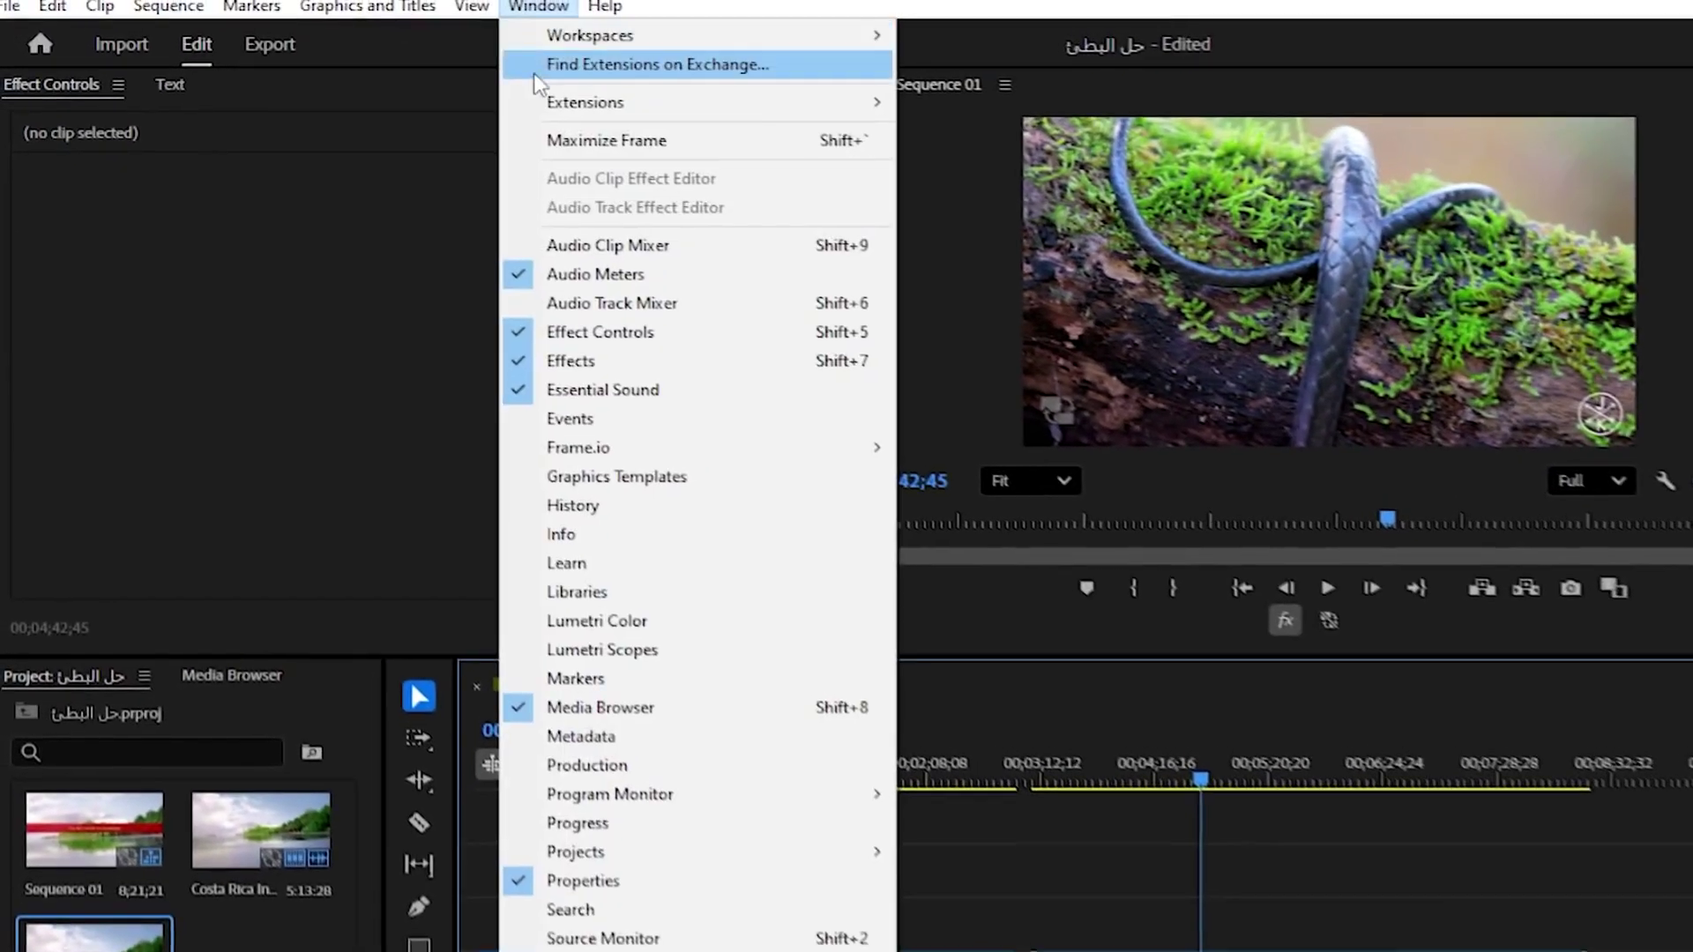
{"action": "mouse_move", "coordinate": [862, 46]}
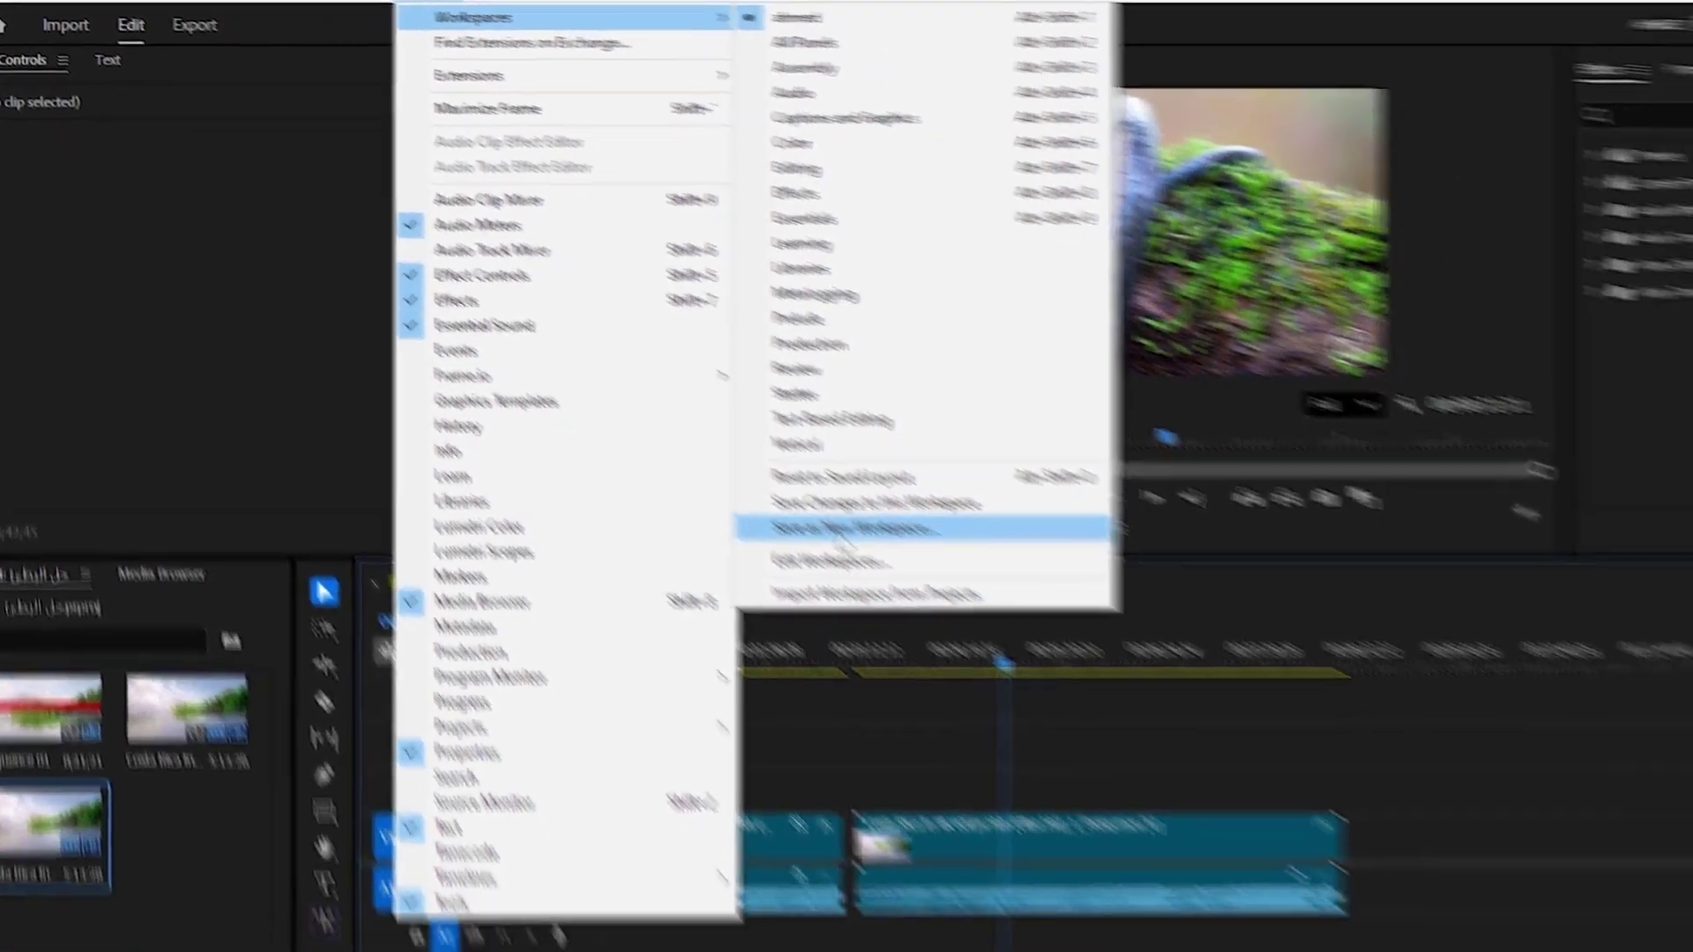
{"action": "left_click", "coordinate": [1023, 656]}
{"action": "type", "text": "vs"}
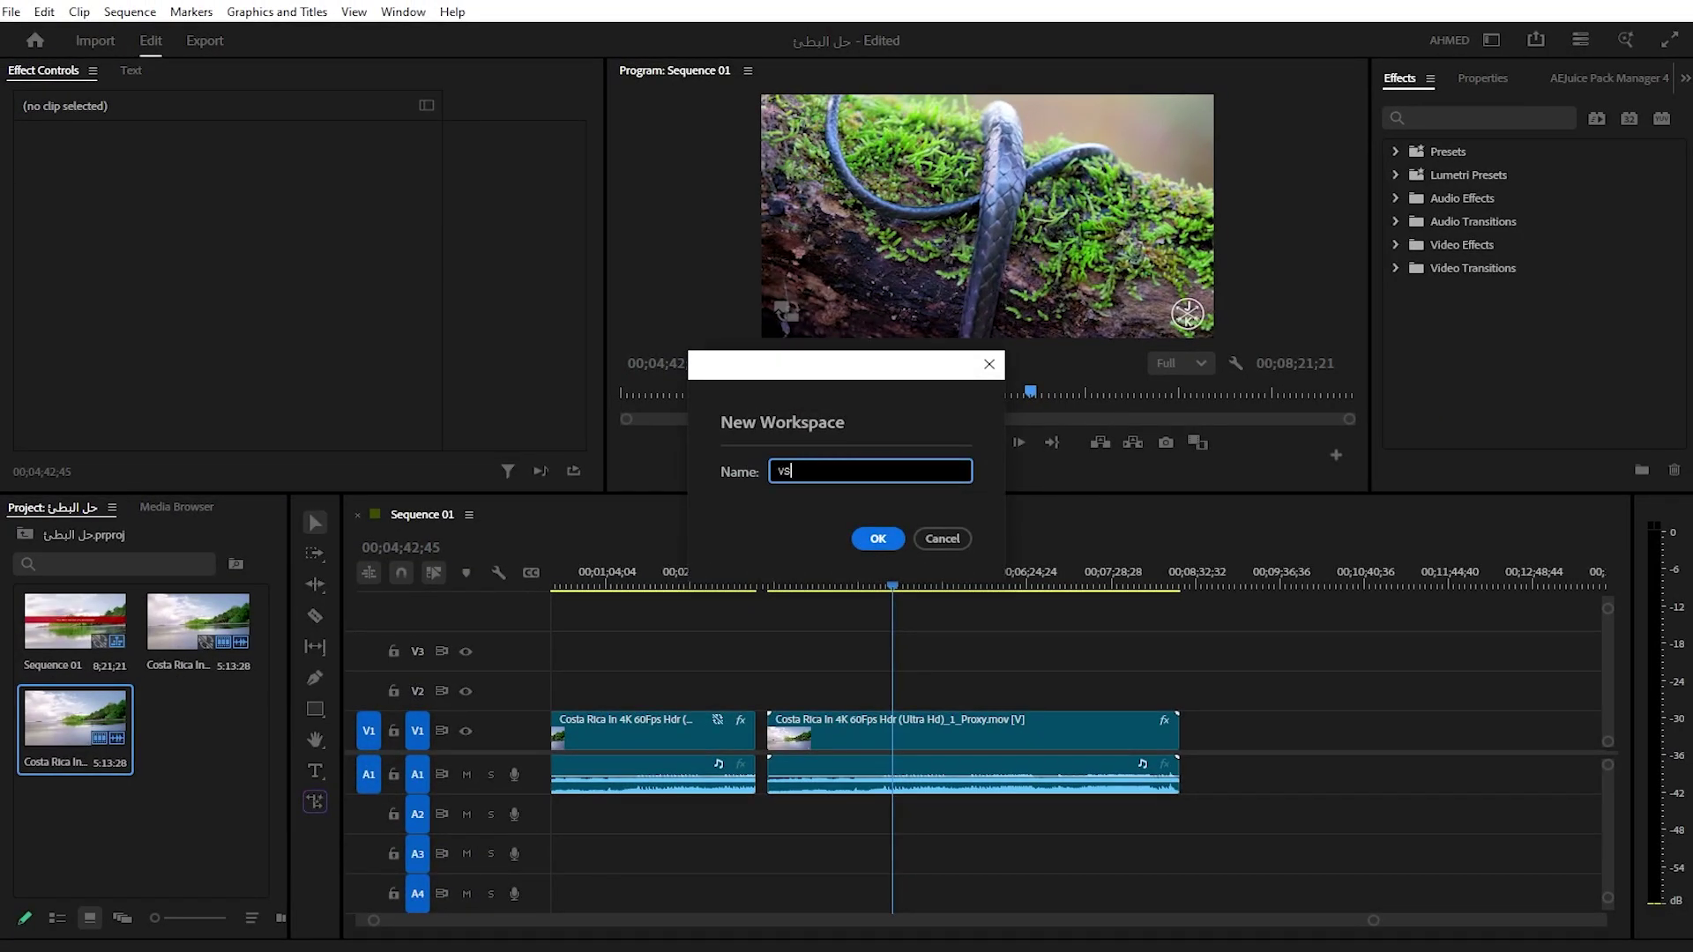
{"action": "left_click", "coordinate": [877, 538]}
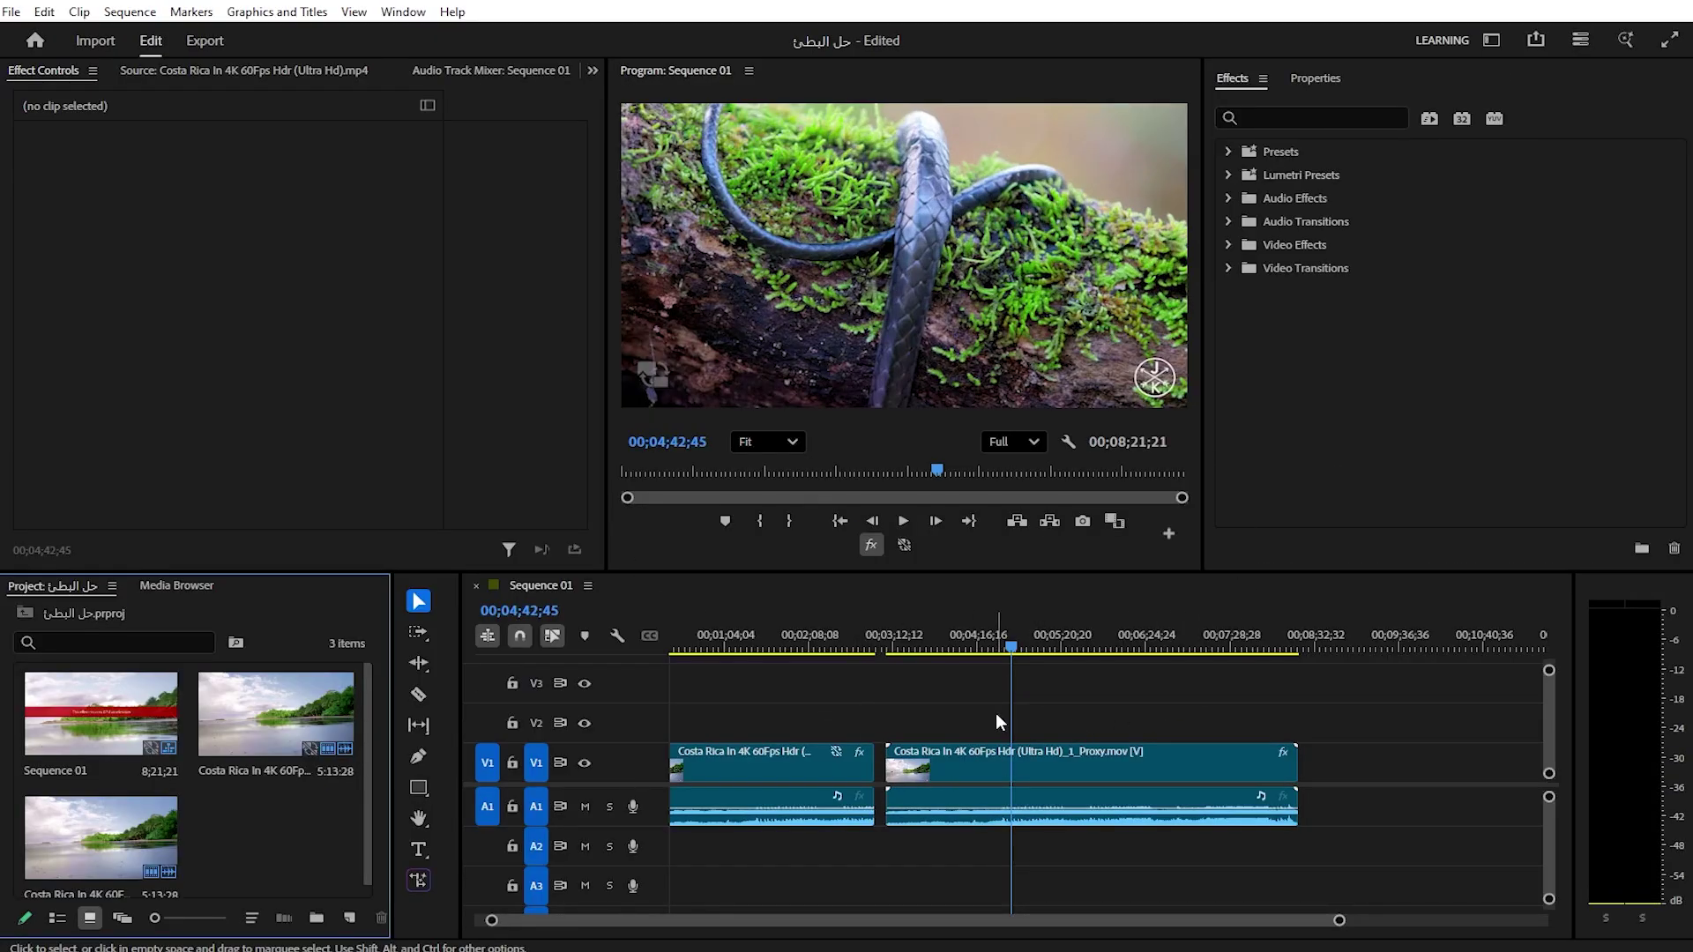
Reset the panels to their saved layout and switch back to the custom 'vs' workspace
{"action": "left_click", "coordinate": [410, 15]}
{"action": "mouse_move", "coordinate": [534, 36]}
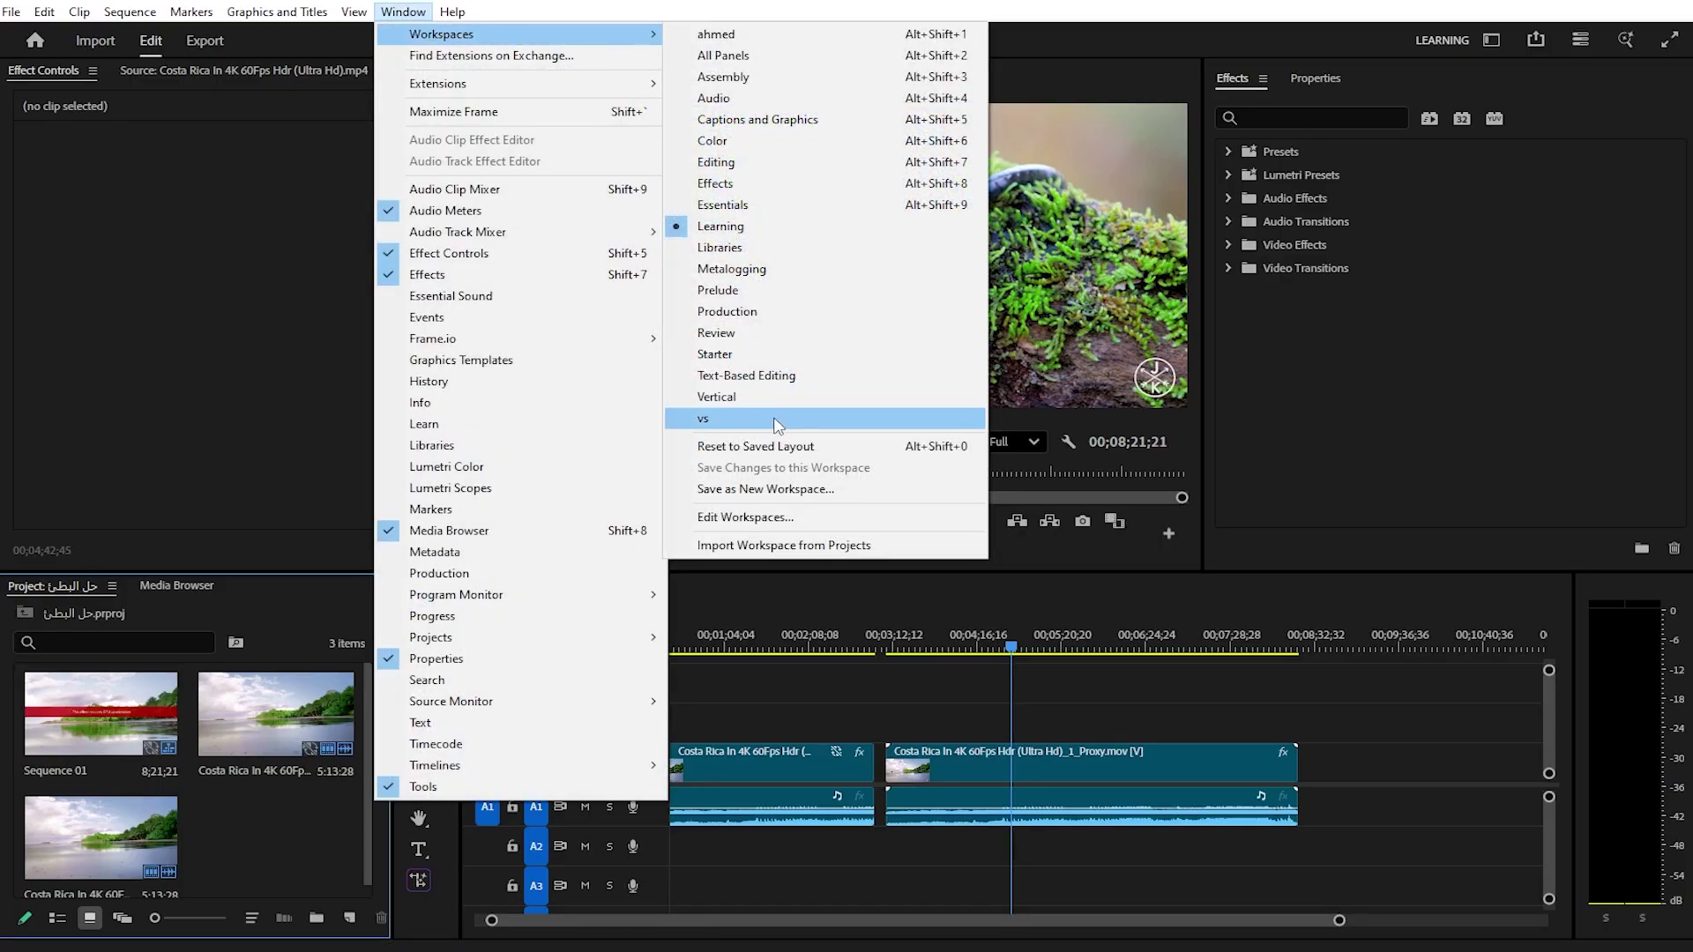
{"action": "left_click", "coordinate": [738, 427]}
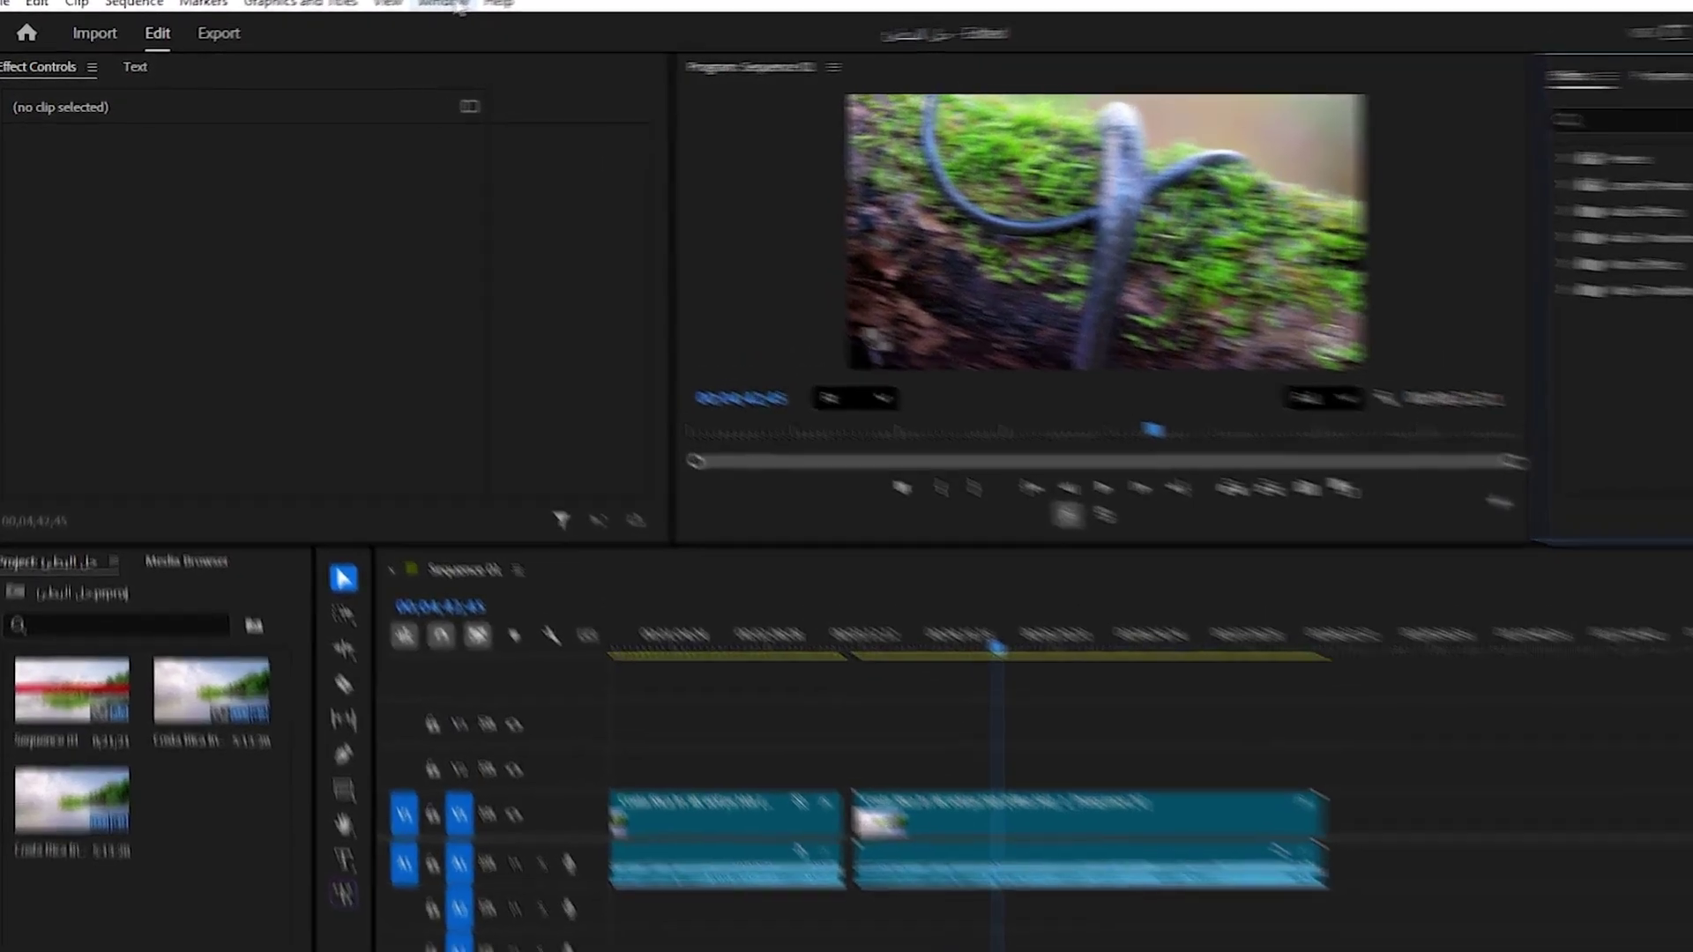
{"action": "left_click", "coordinate": [445, 7]}
{"action": "mouse_move", "coordinate": [882, 46]}
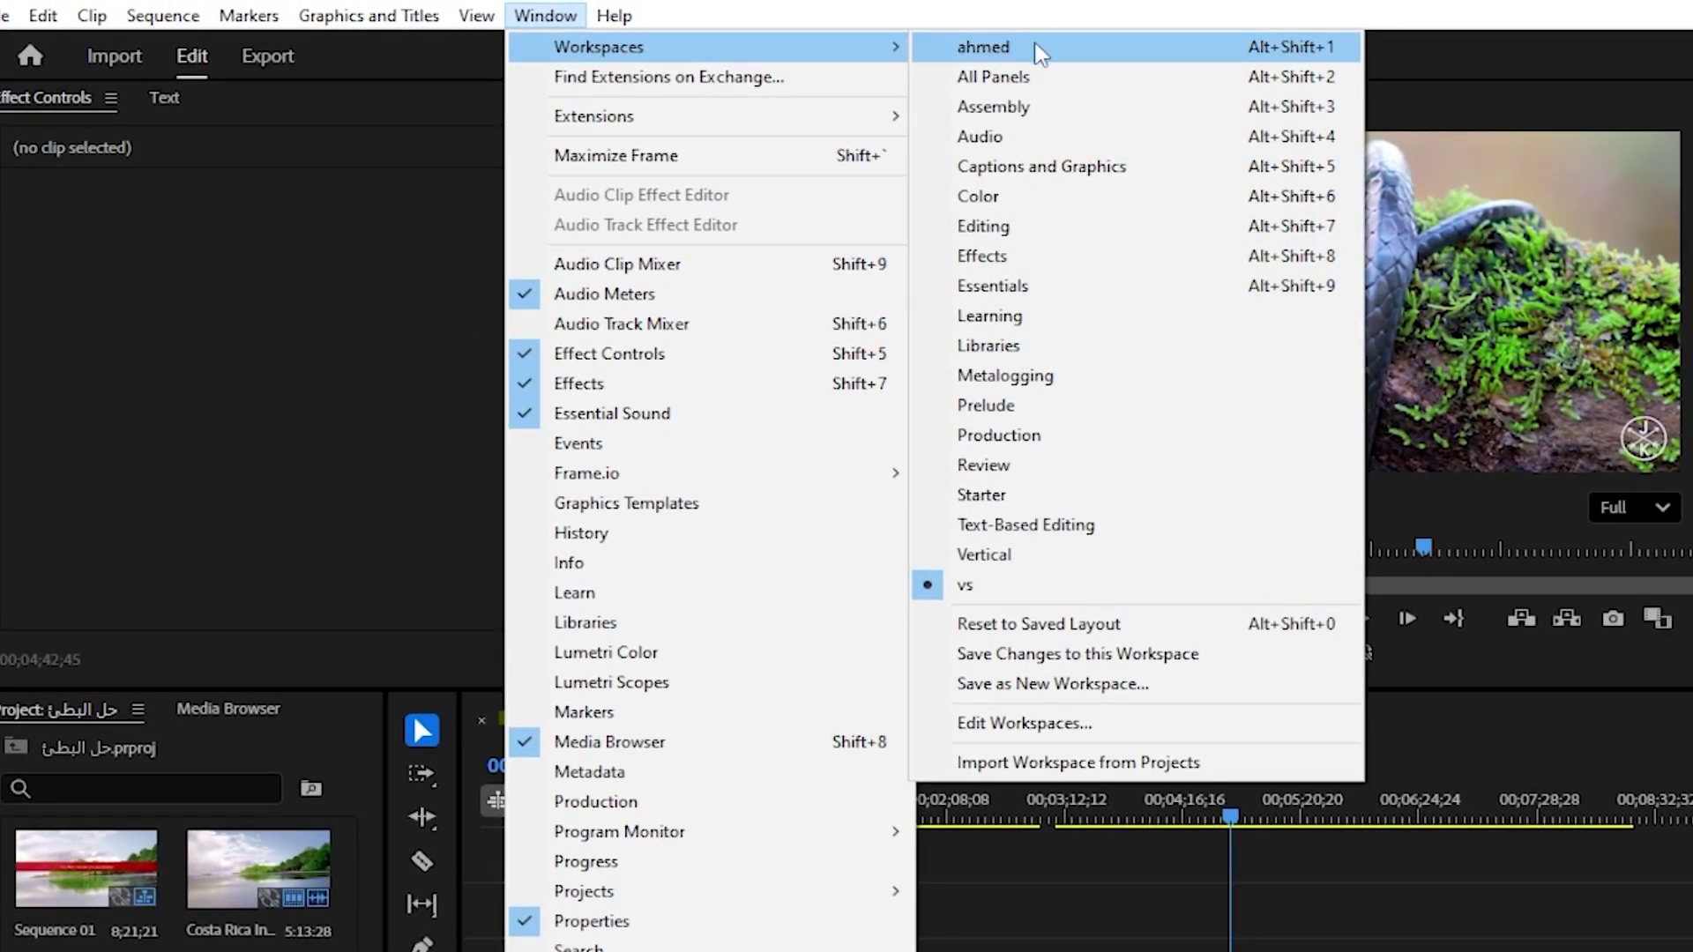
{"action": "left_click", "coordinate": [1040, 48]}
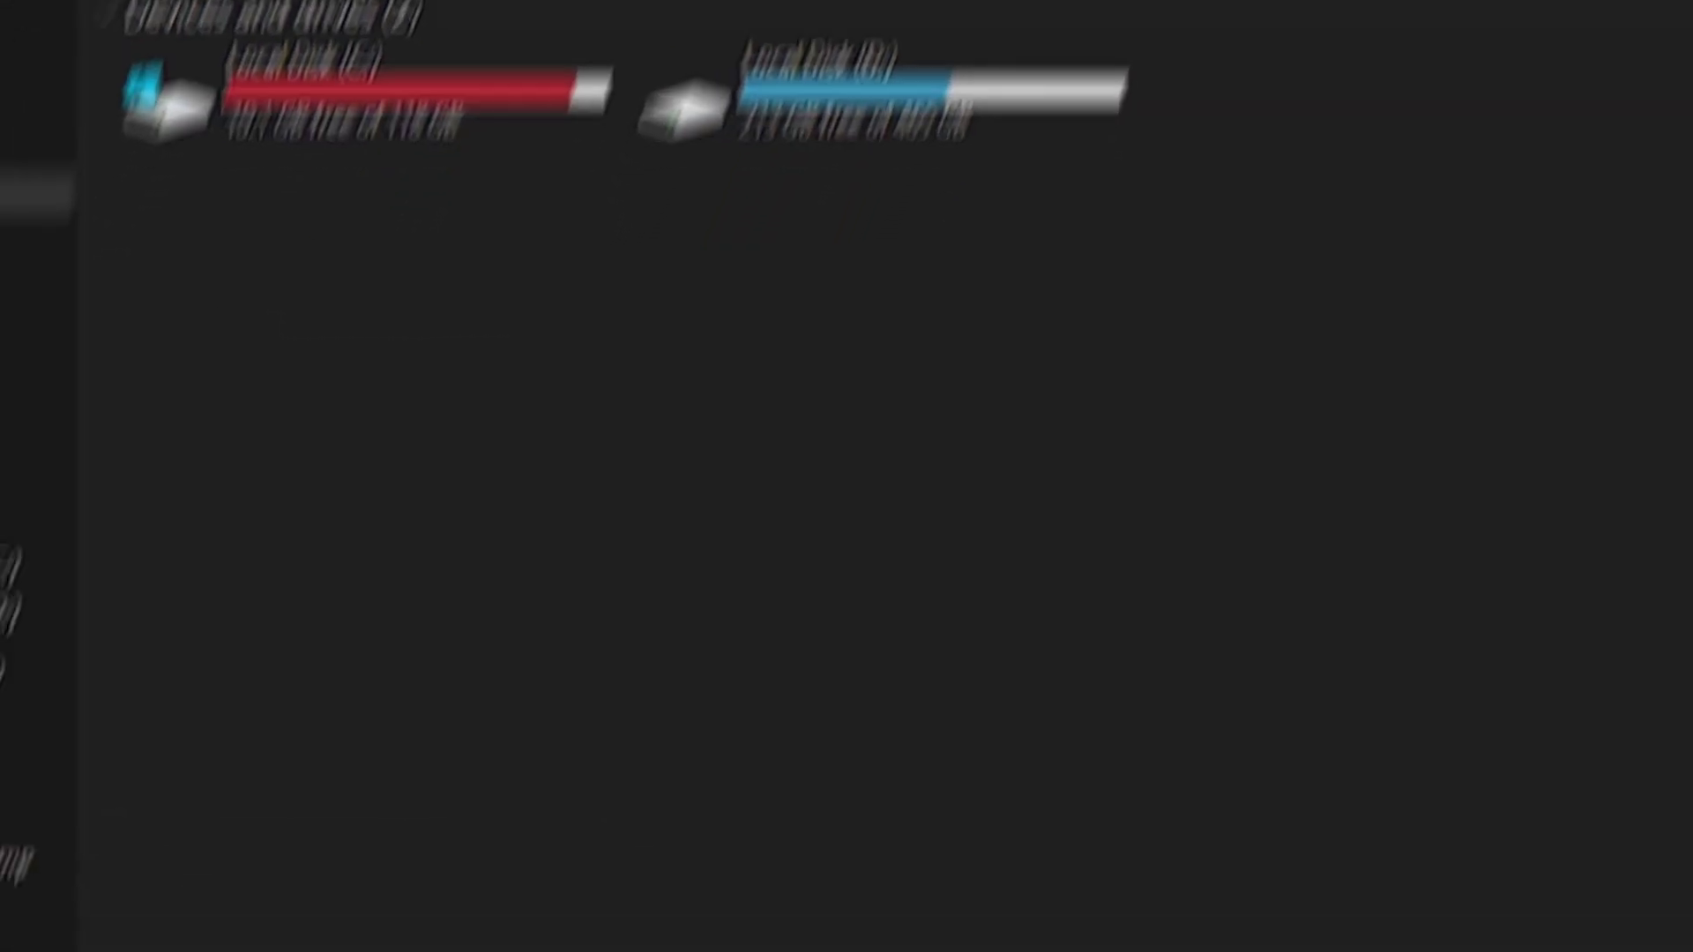
Empty the Windows Temp folder, skipping all in-use items
{"action": "key", "text": "super+r"}
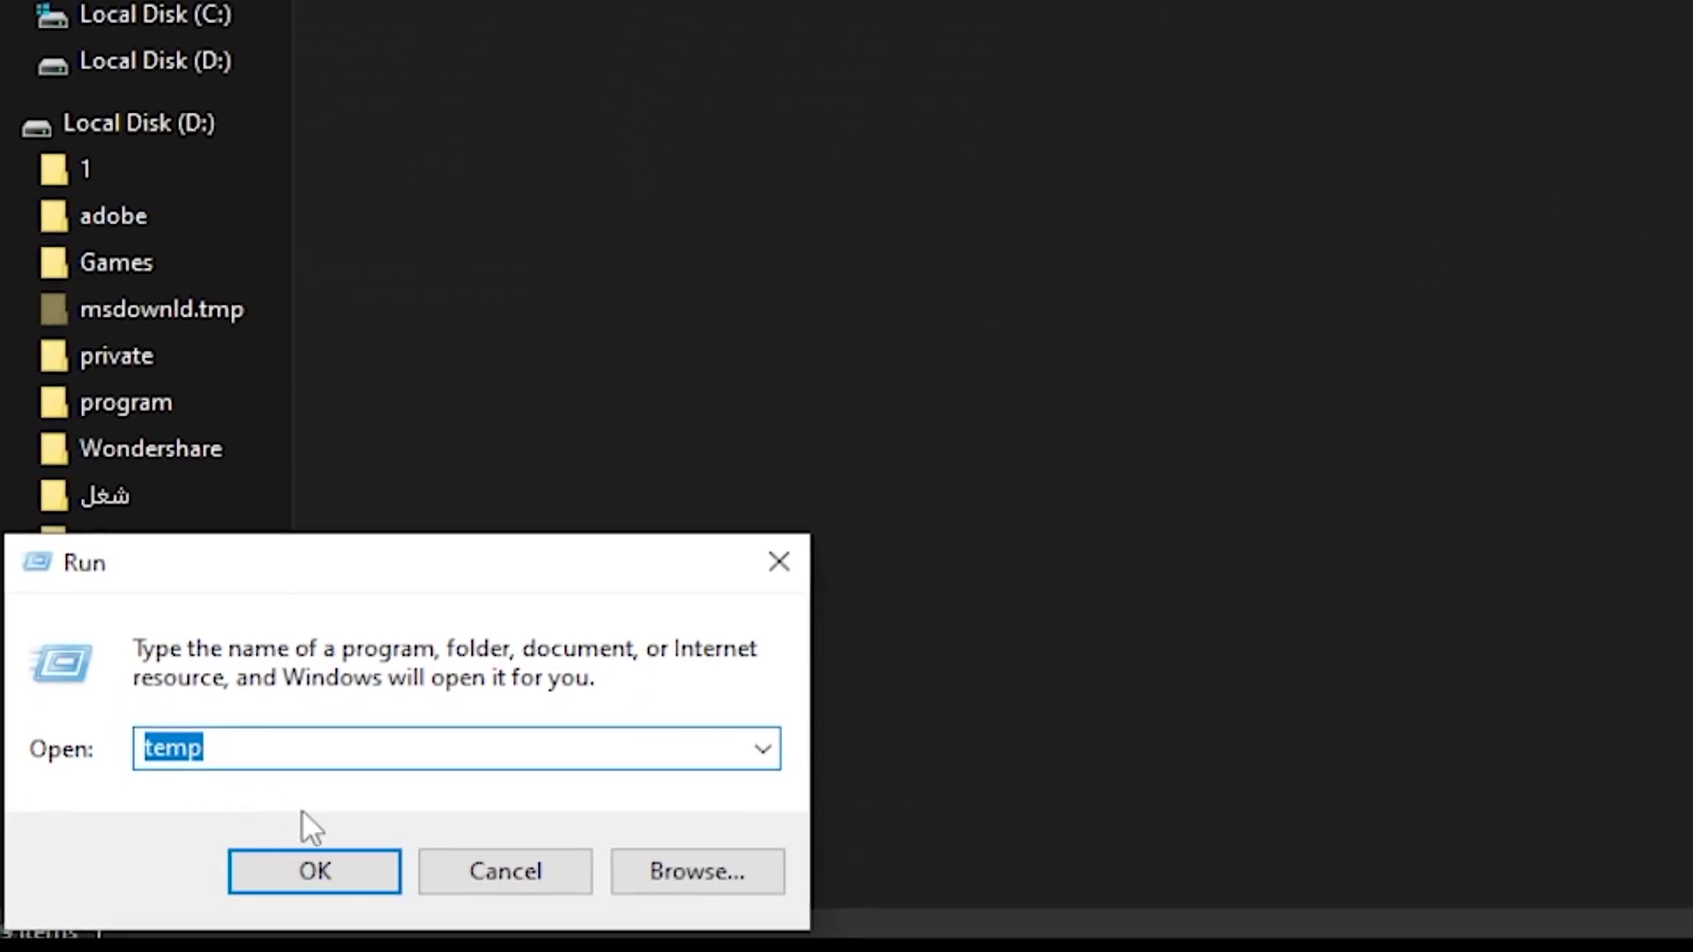
{"action": "left_click", "coordinate": [299, 878]}
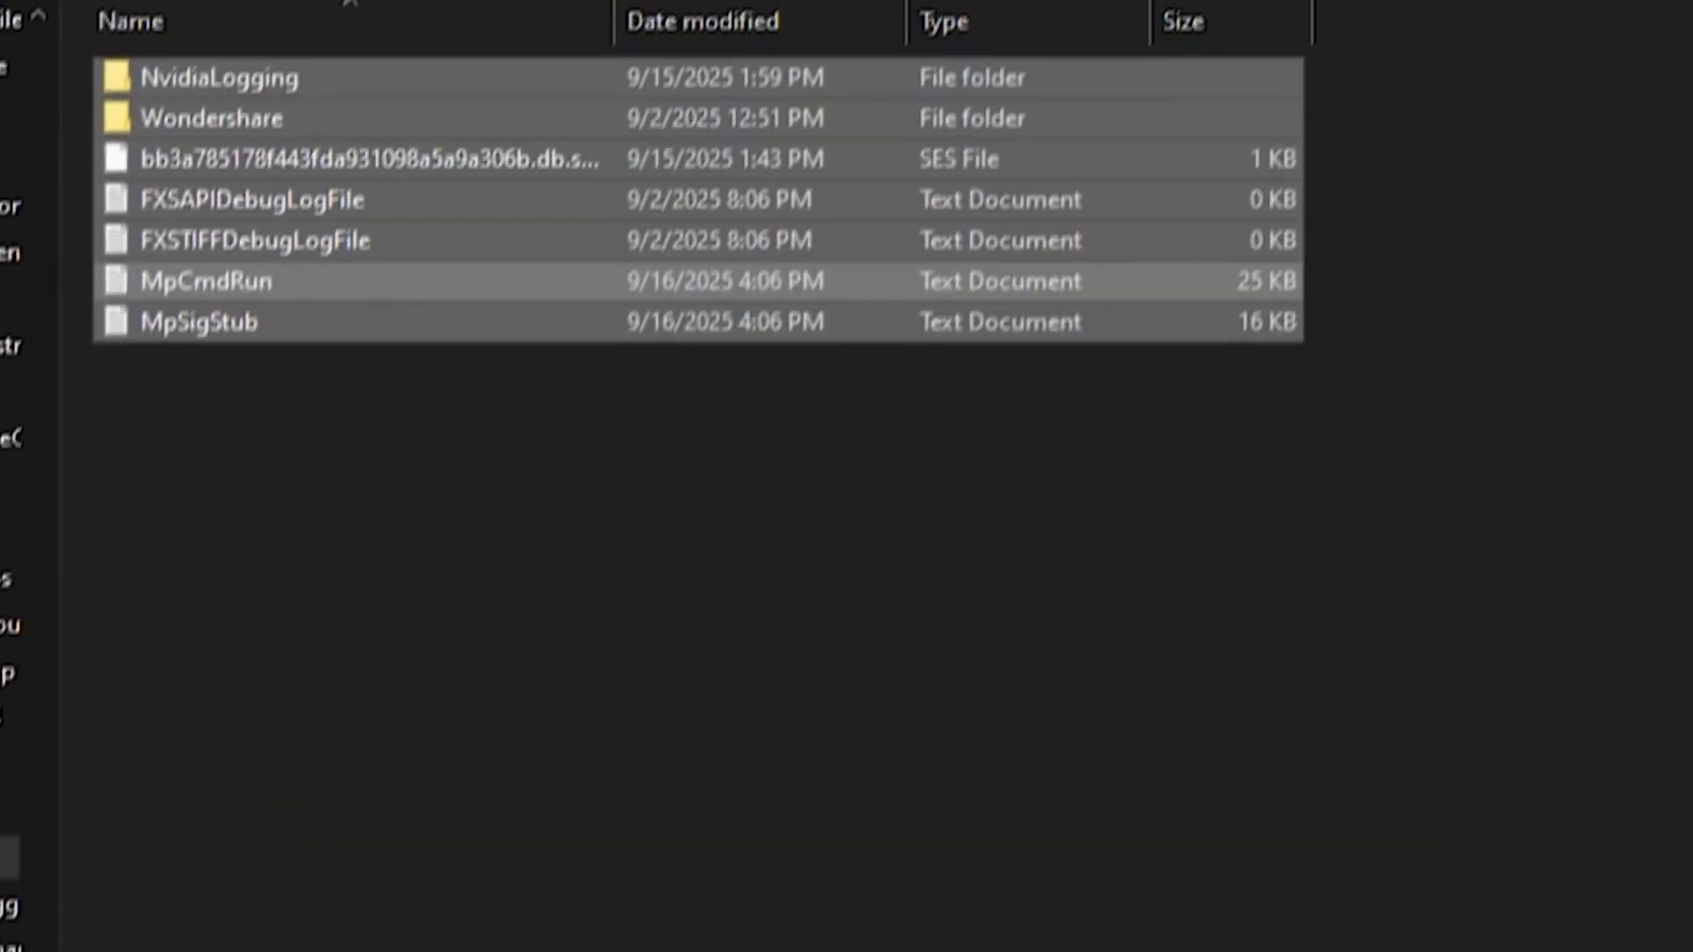
{"action": "key", "text": "Delete"}
{"action": "left_click", "coordinate": [443, 755]}
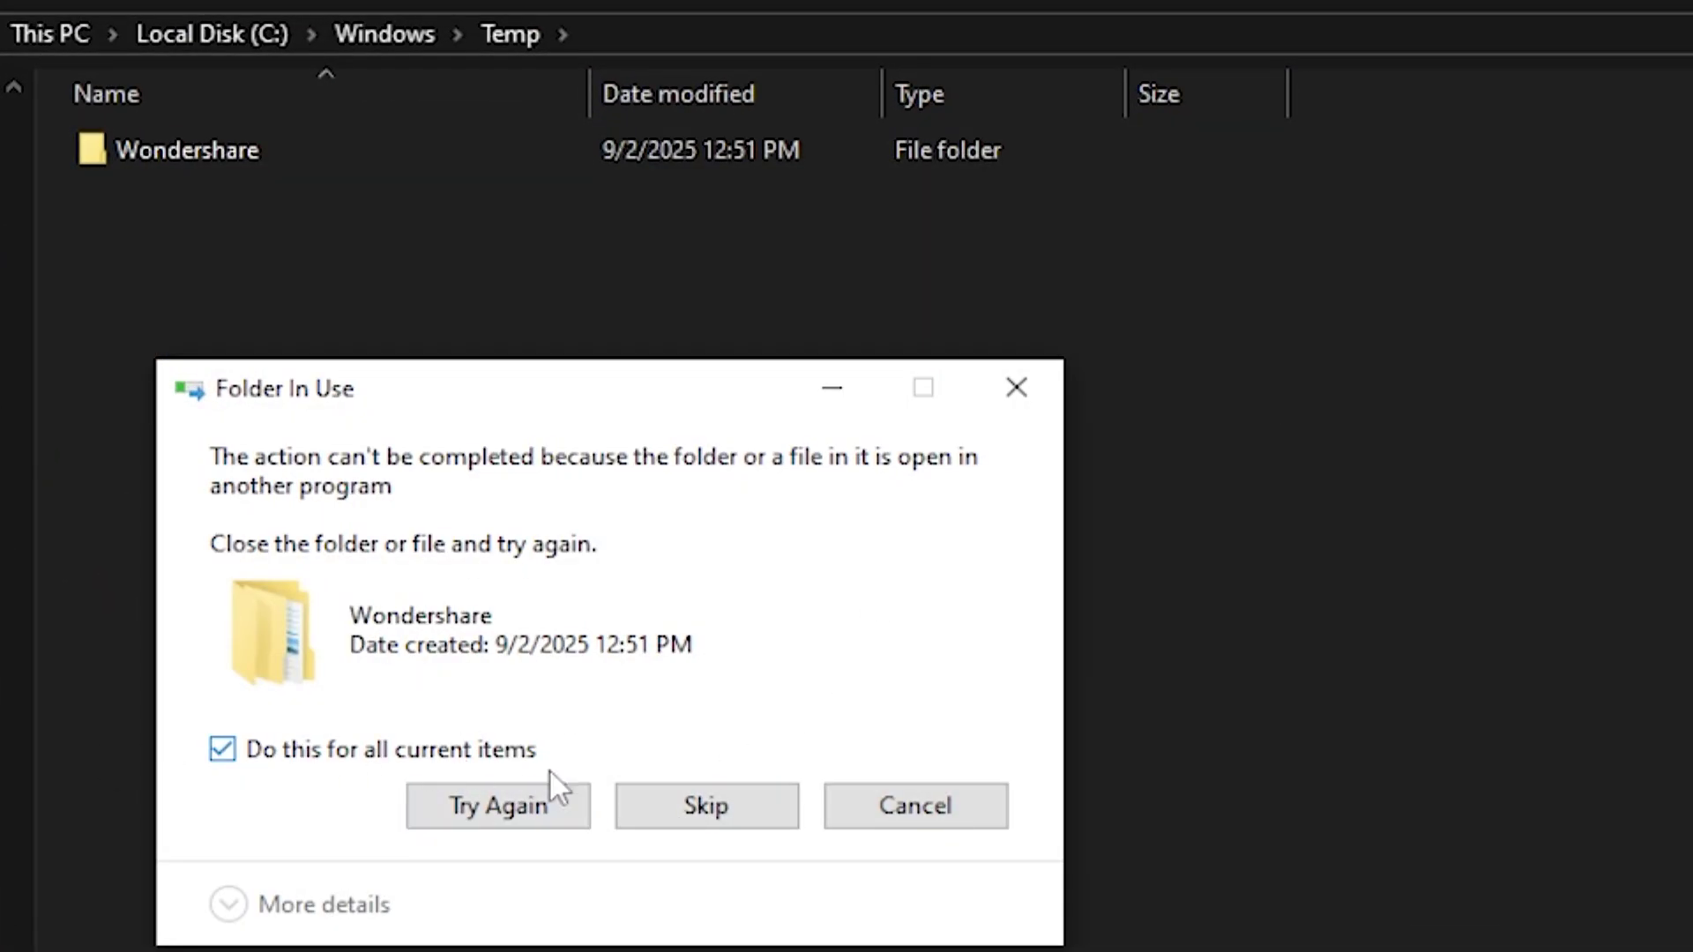
{"action": "left_click", "coordinate": [669, 805]}
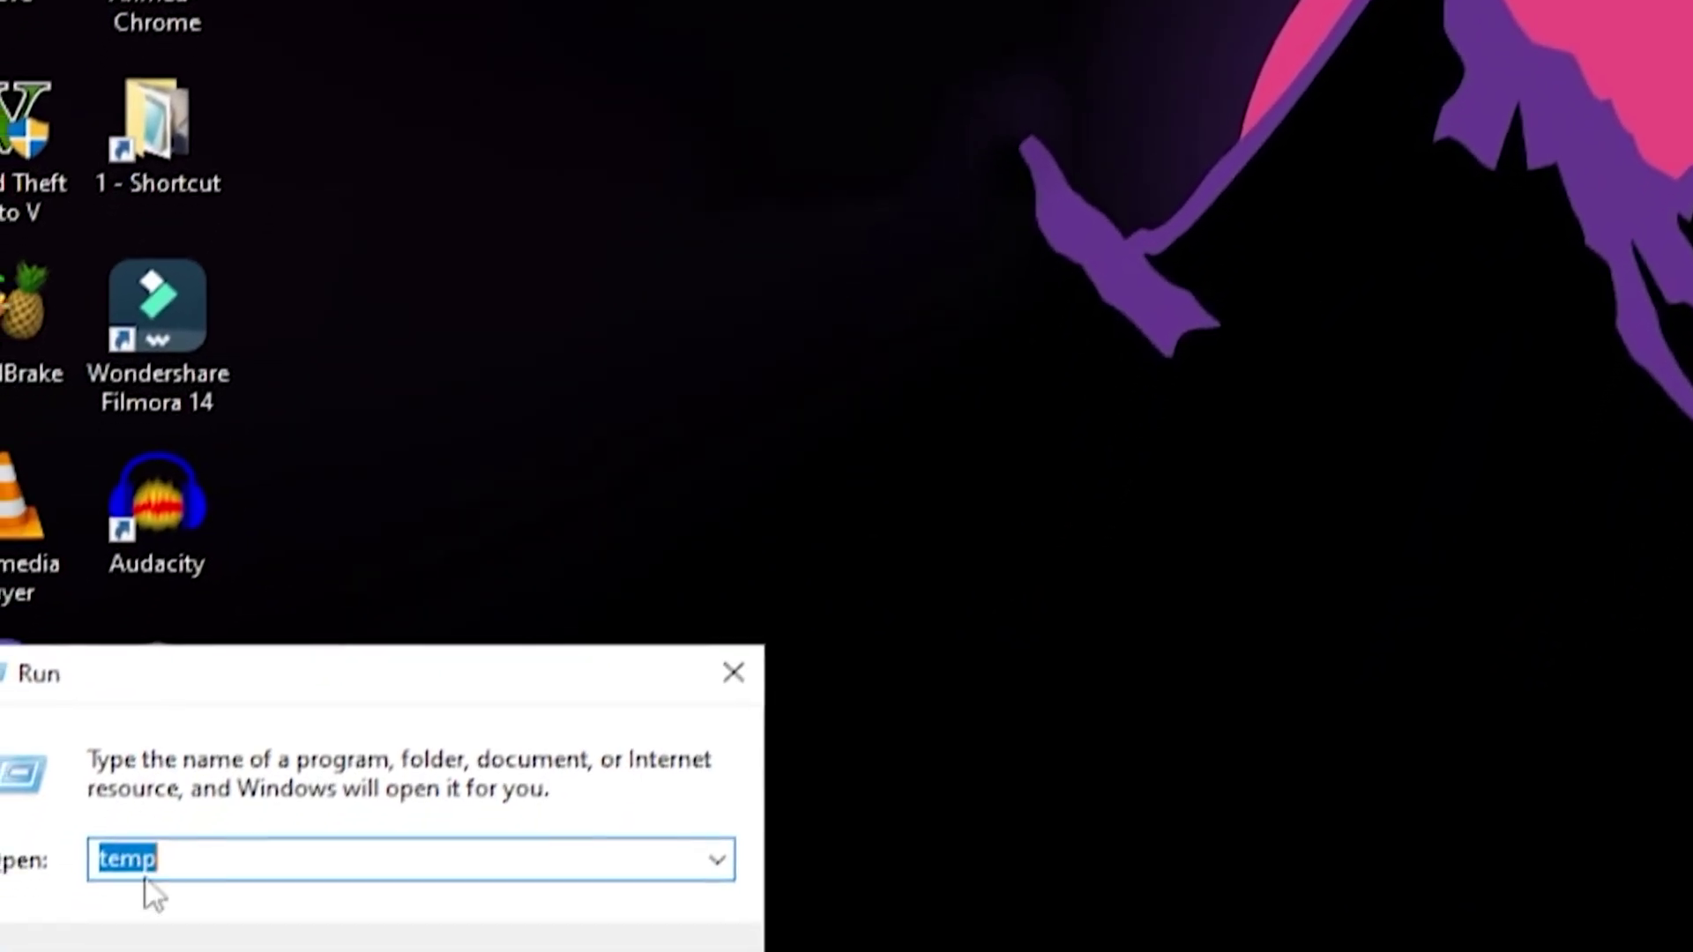
Empty the user %temp% folder, skipping locked items, then check free space in This PC
{"action": "left_click", "coordinate": [747, 772]}
{"action": "left_click", "coordinate": [291, 840]}
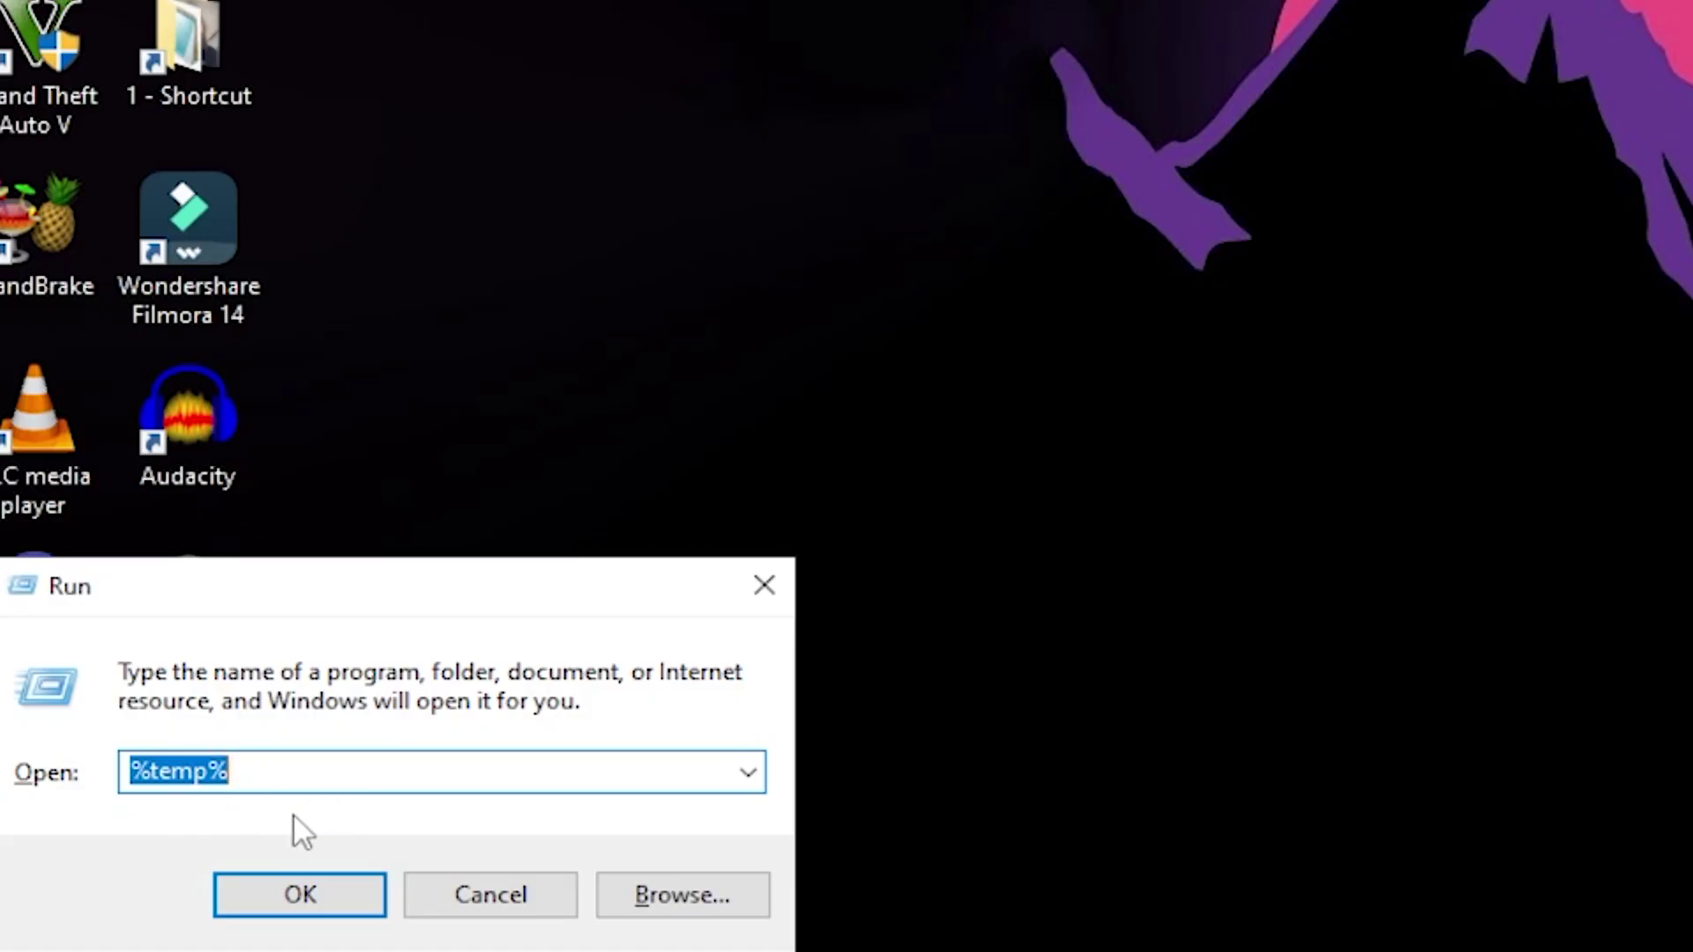
{"action": "left_click", "coordinate": [318, 894]}
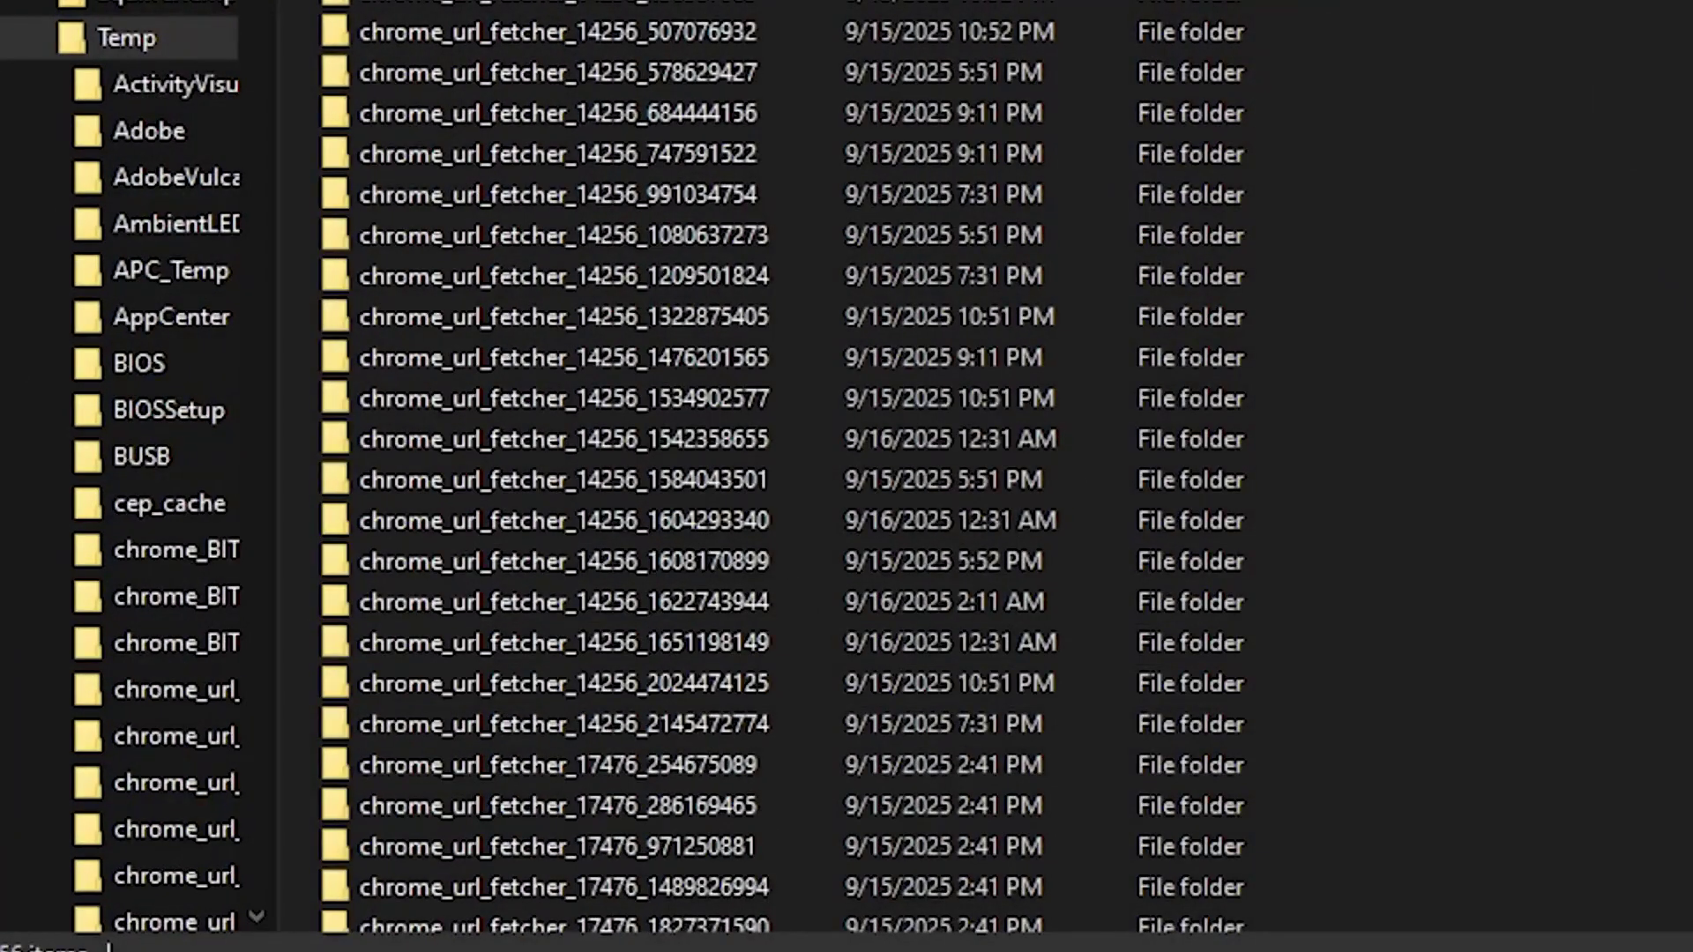
{"action": "key", "text": "ctrl+a"}
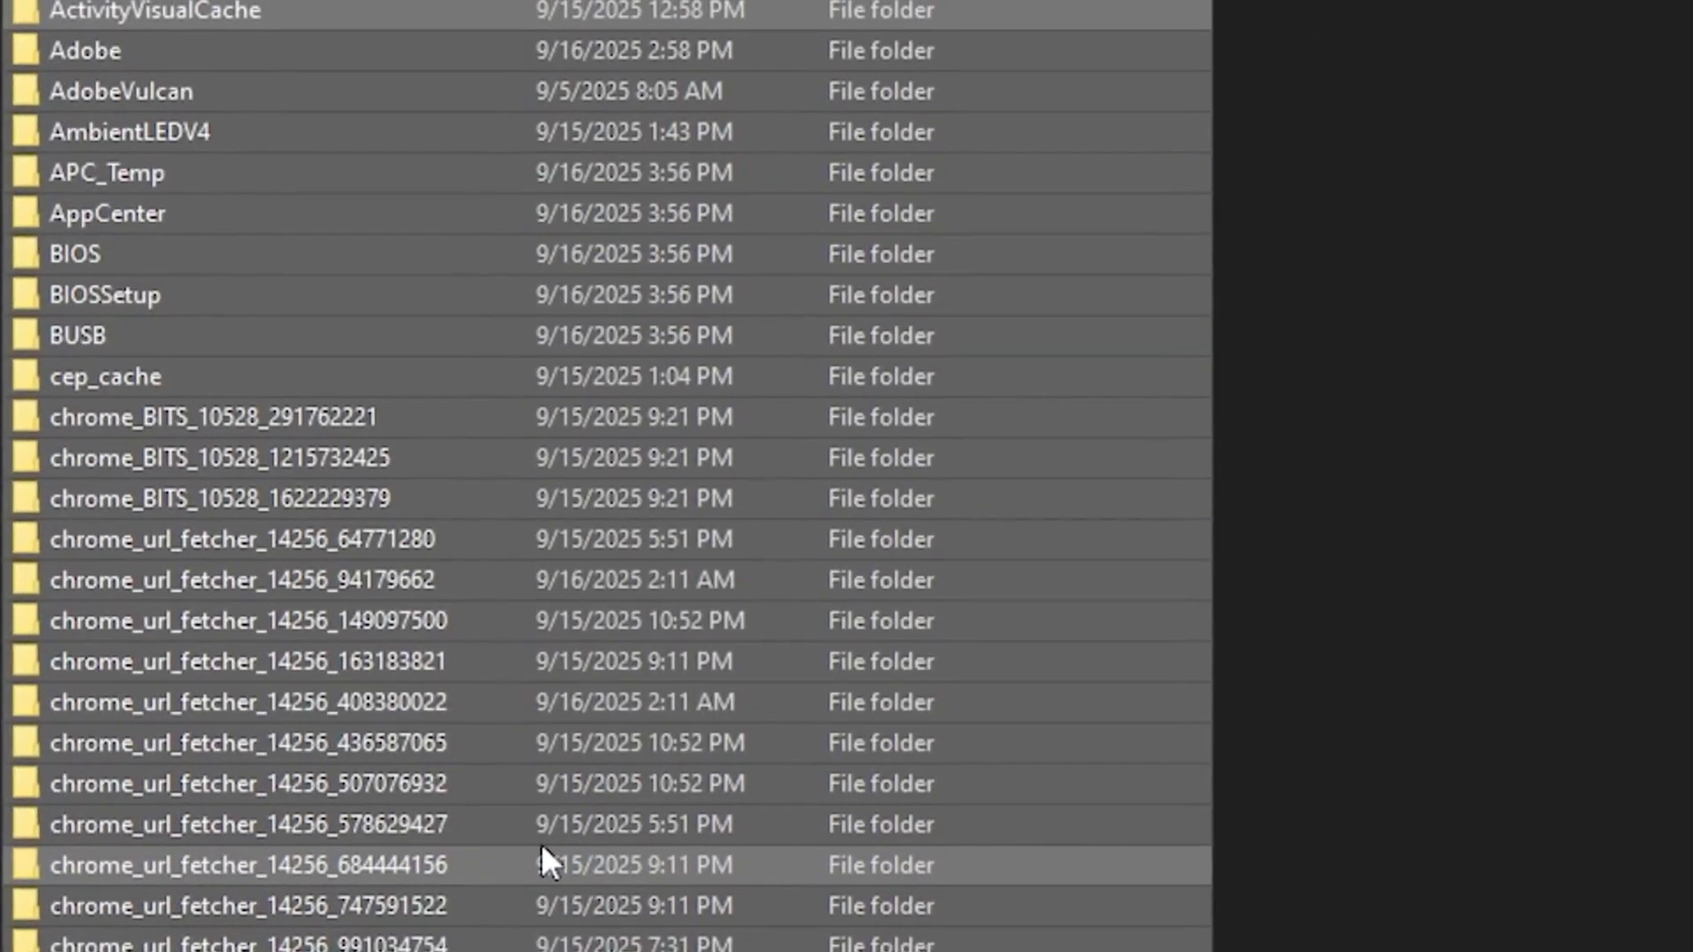
{"action": "key", "text": "Delete"}
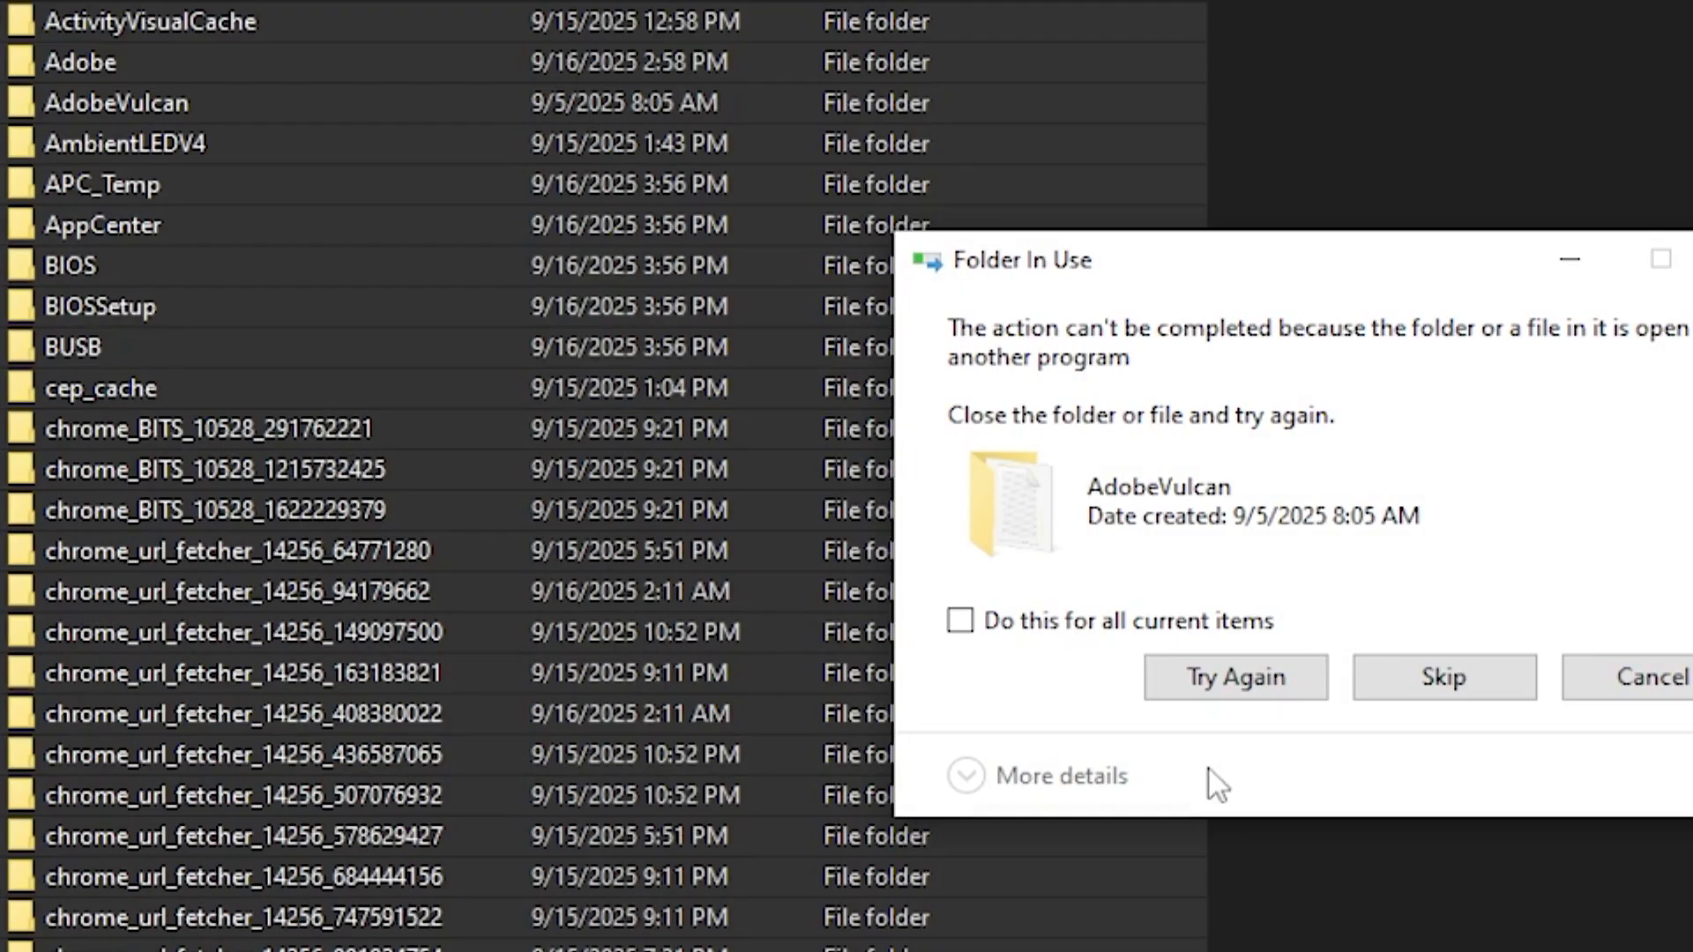
{"action": "left_click", "coordinate": [1131, 628]}
{"action": "left_click", "coordinate": [1477, 680]}
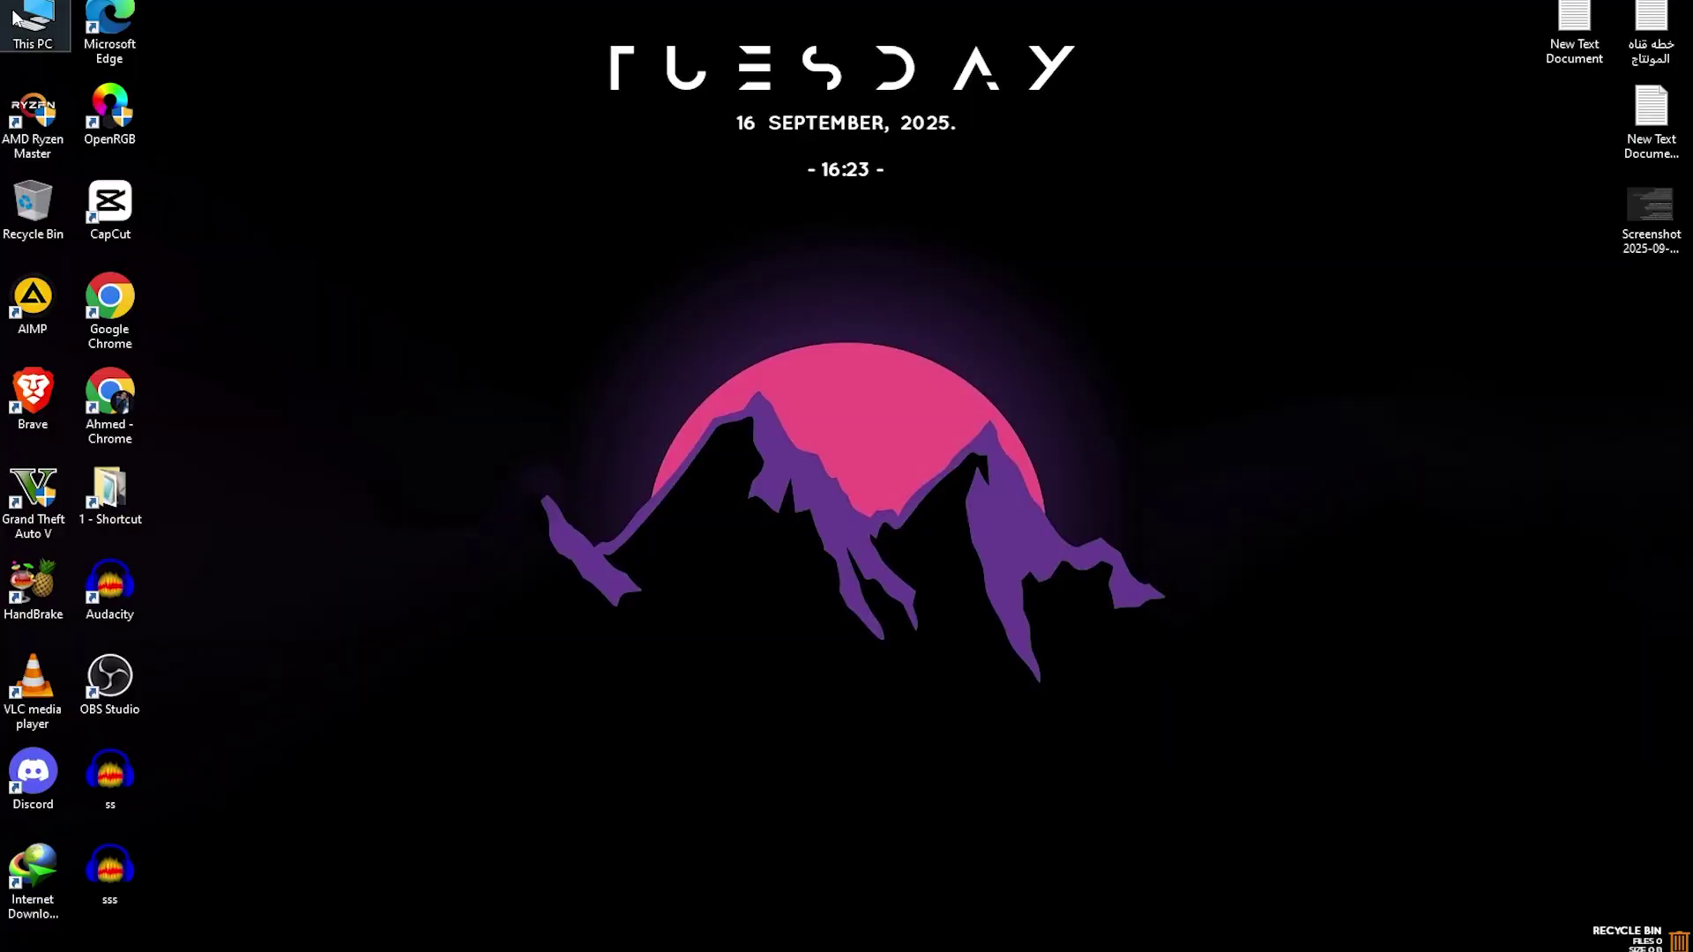
{"action": "double_click", "coordinate": [33, 22]}
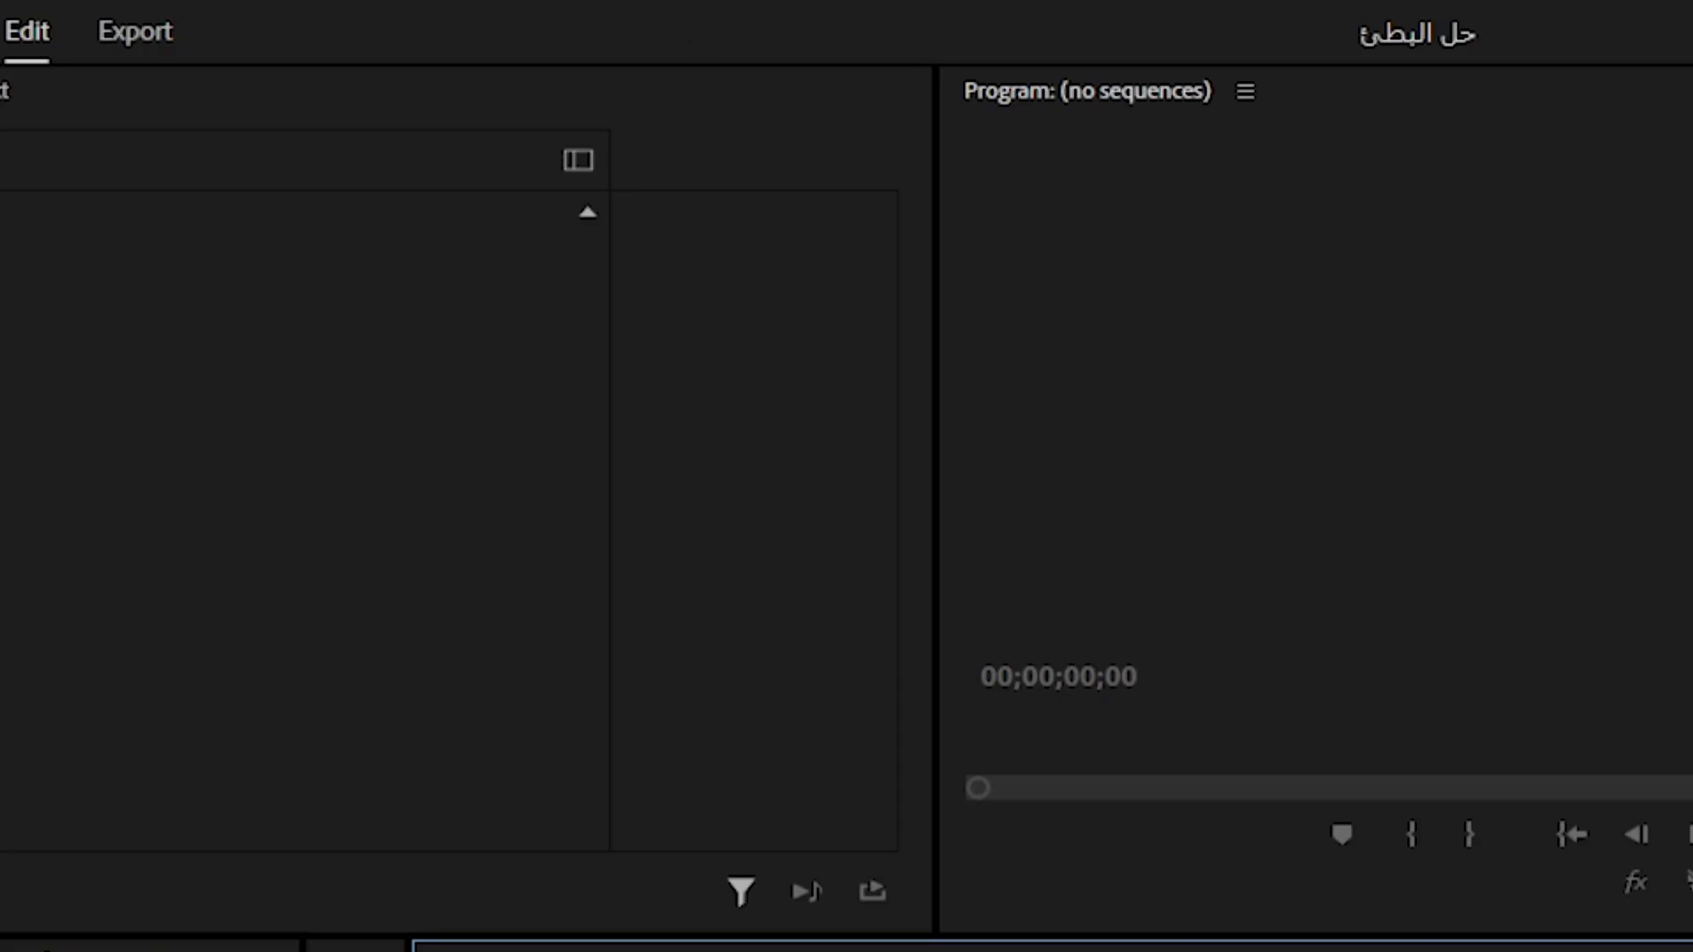
Delete the unused media cache files from the Media Cache preferences
{"action": "left_click", "coordinate": [27, 31]}
{"action": "mouse_move", "coordinate": [168, 701]}
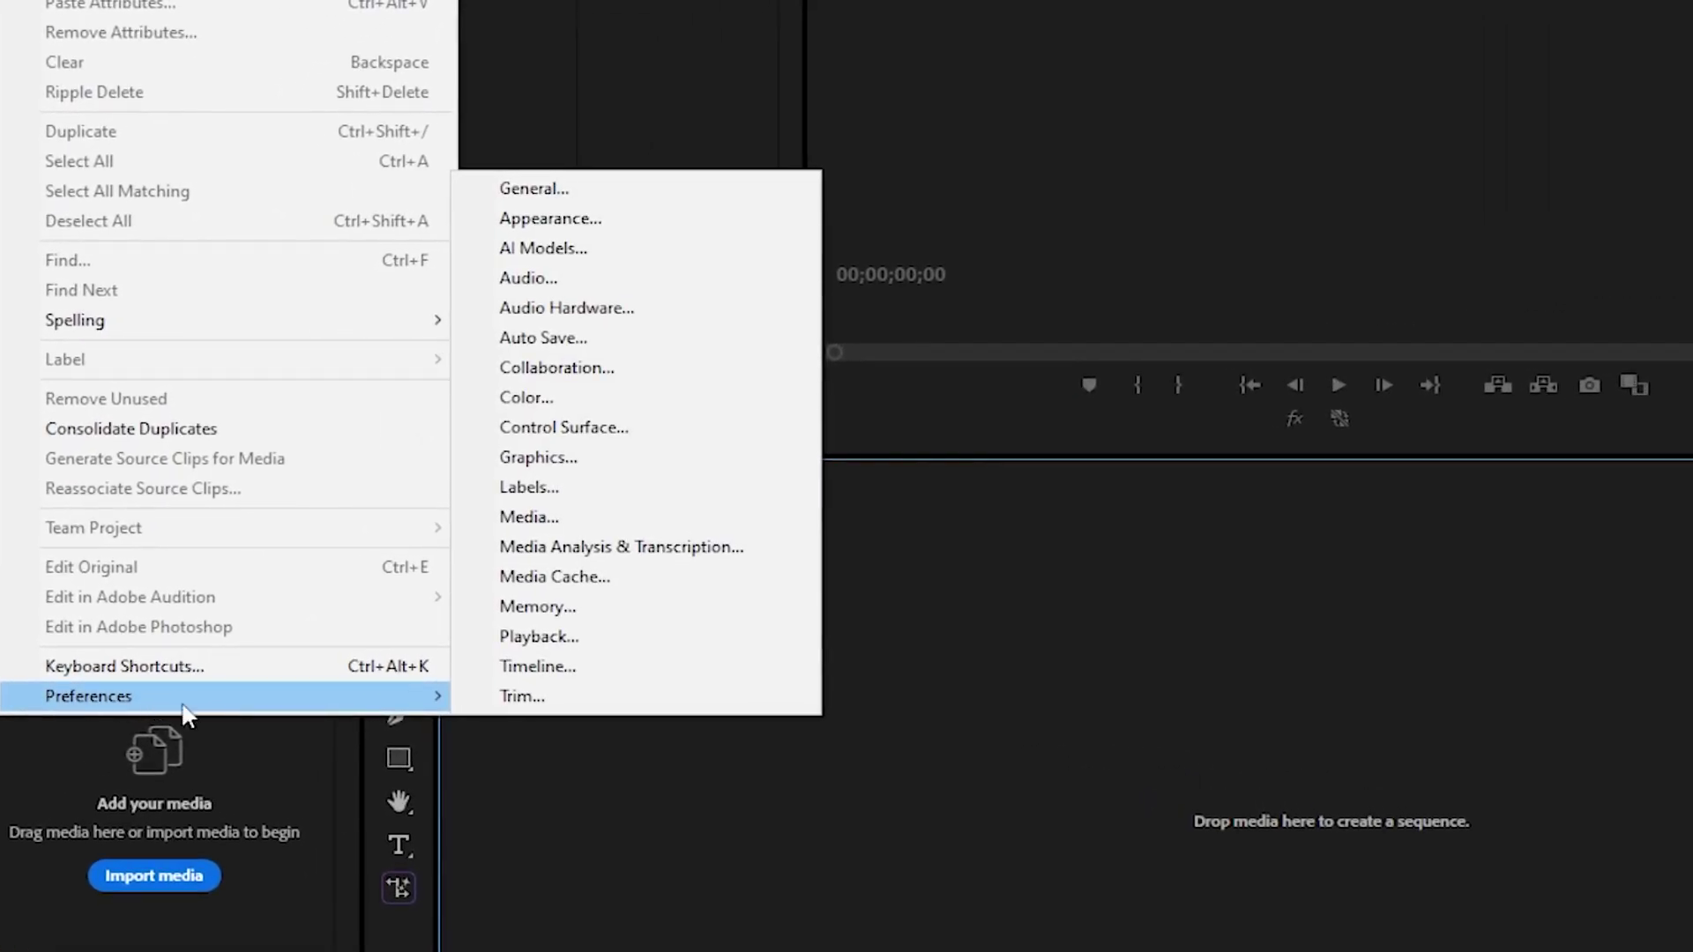
{"action": "left_click", "coordinate": [567, 582]}
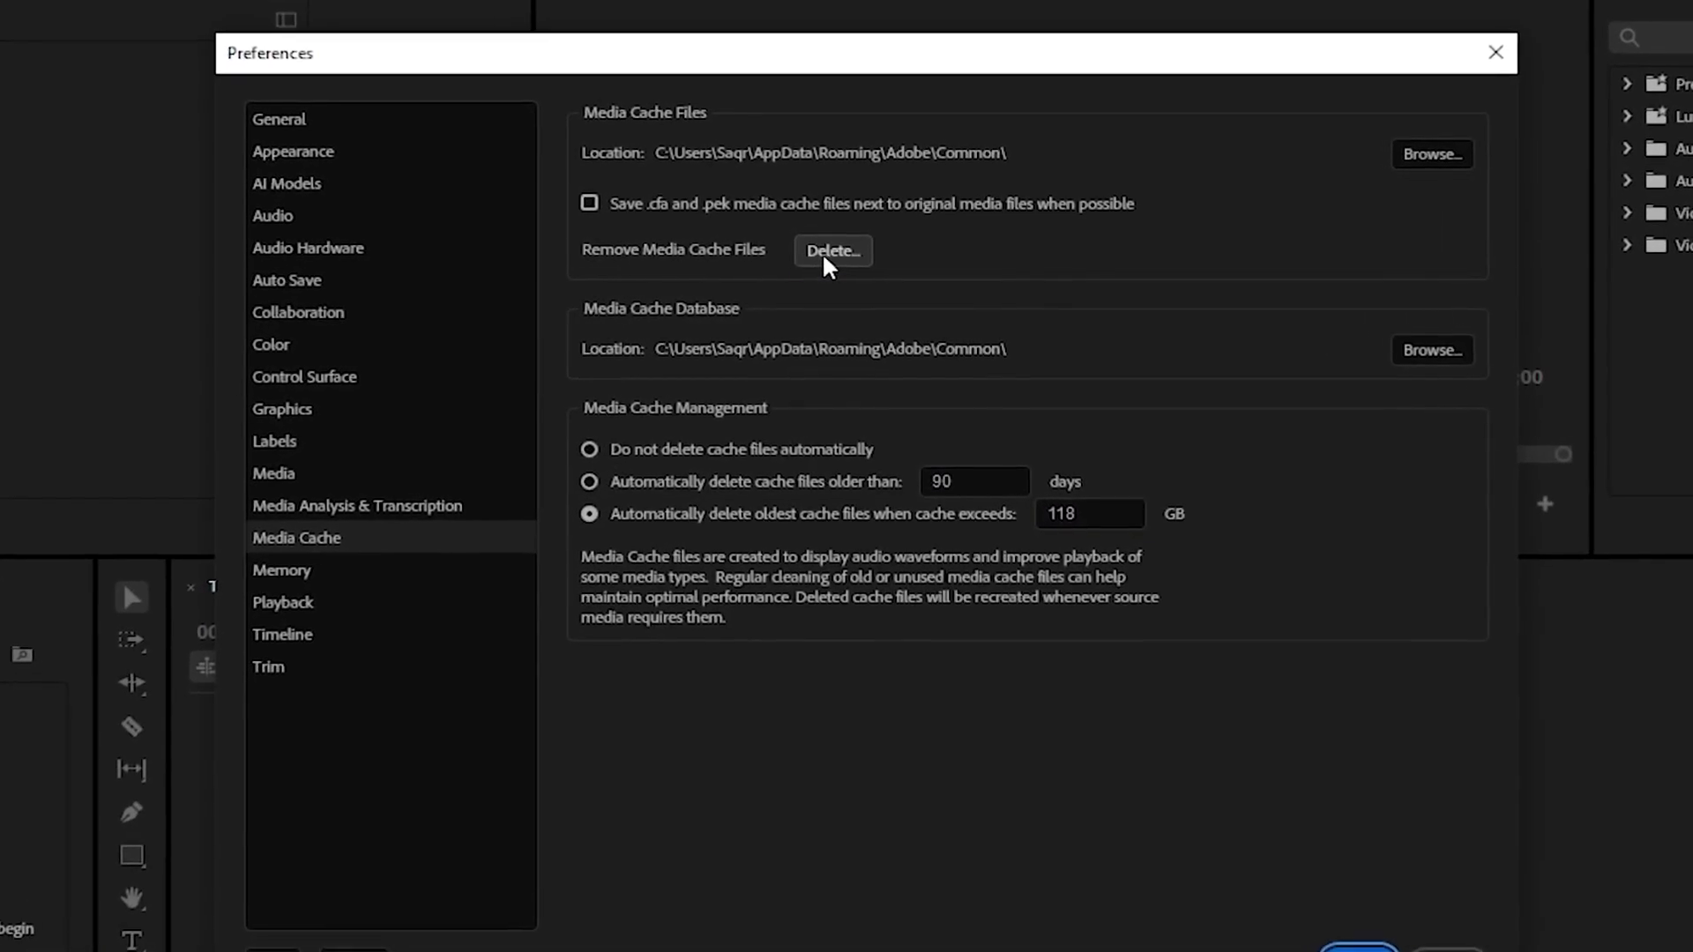
{"action": "left_click", "coordinate": [819, 271]}
{"action": "left_click", "coordinate": [1055, 687]}
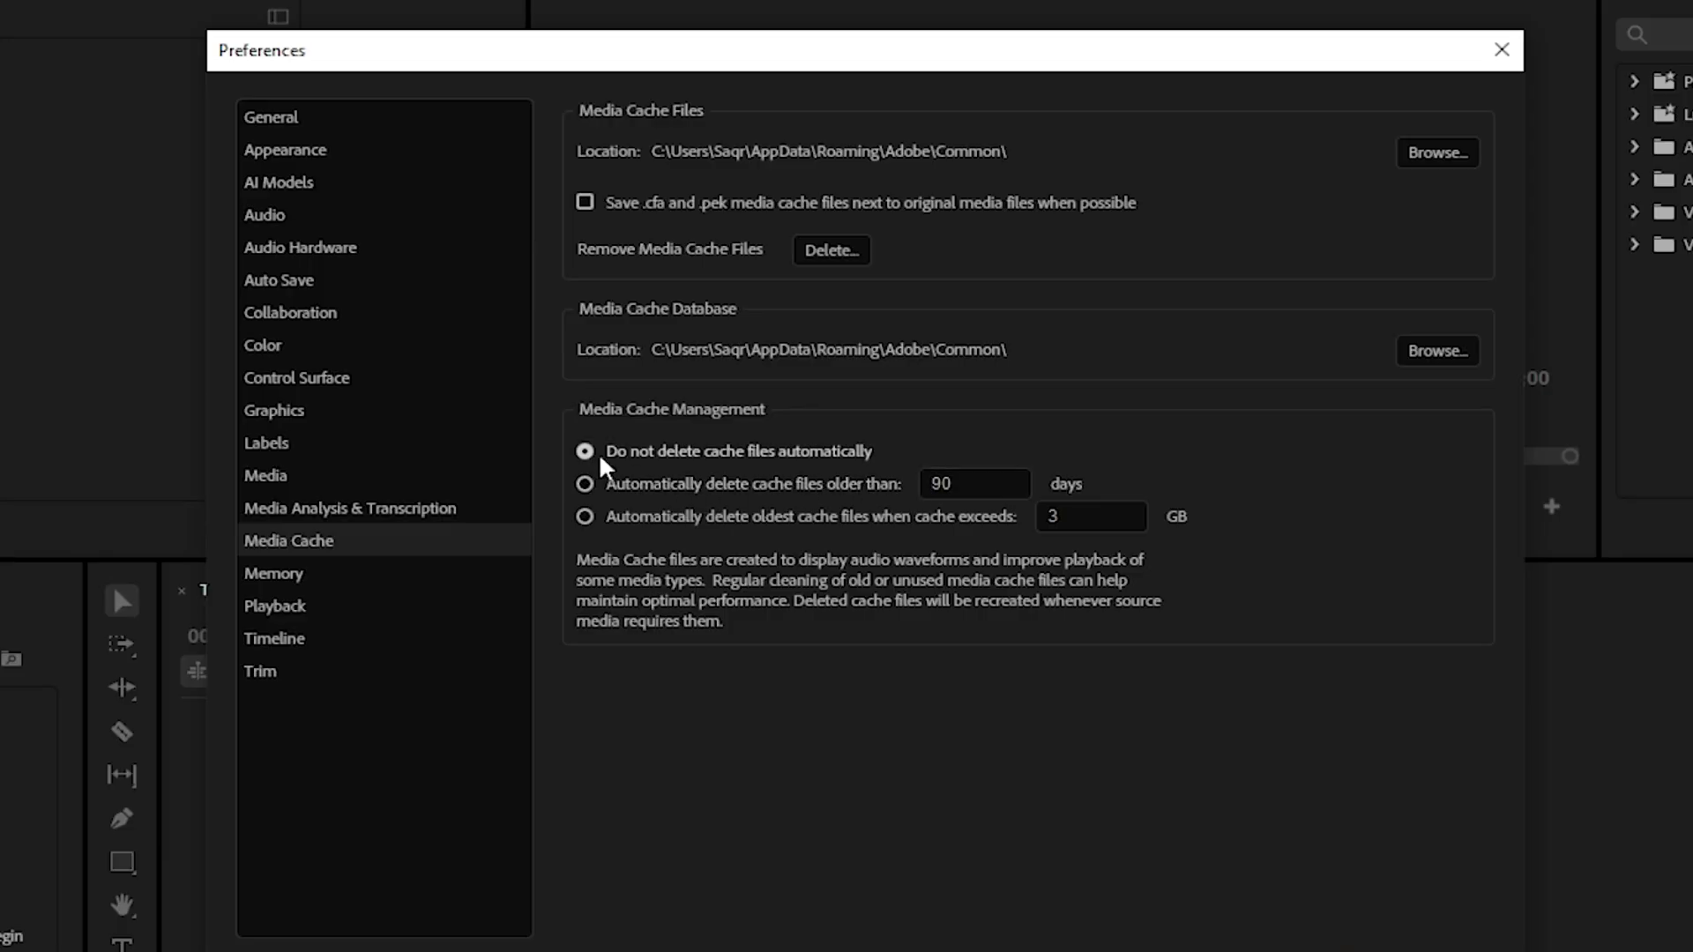
Auto-delete cache files older than 8 days, save, and reopen Media Cache preferences
{"action": "left_click", "coordinate": [982, 482]}
{"action": "type", "text": "8"}
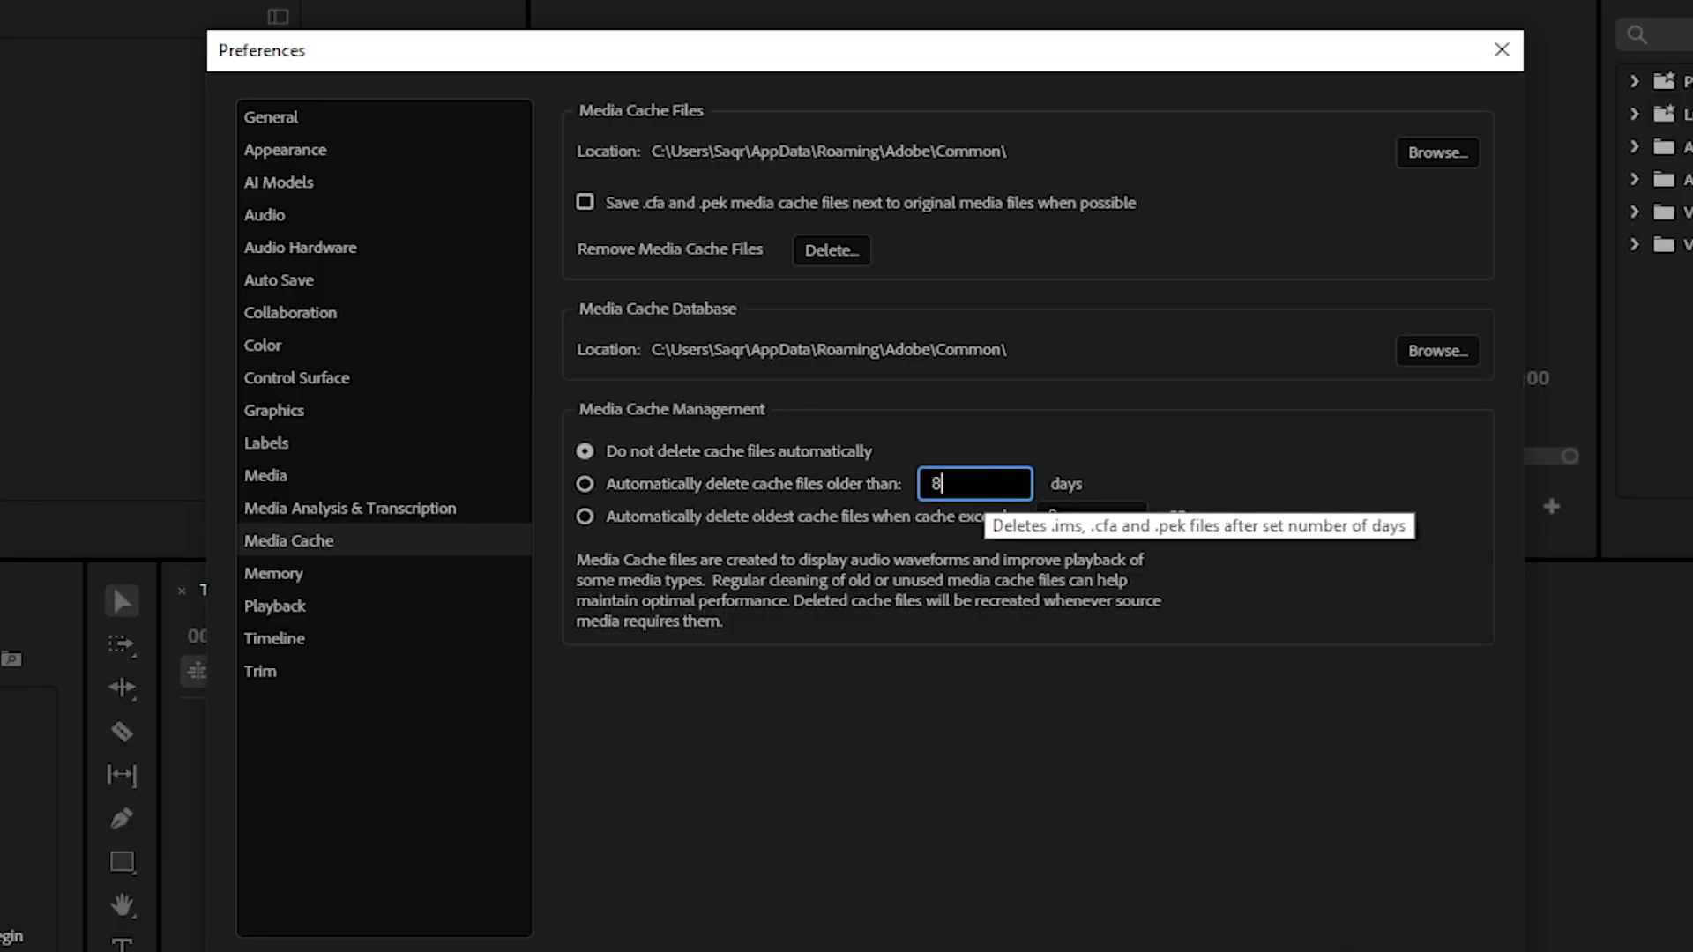
{"action": "left_click", "coordinate": [711, 486]}
{"action": "left_click", "coordinate": [1272, 895]}
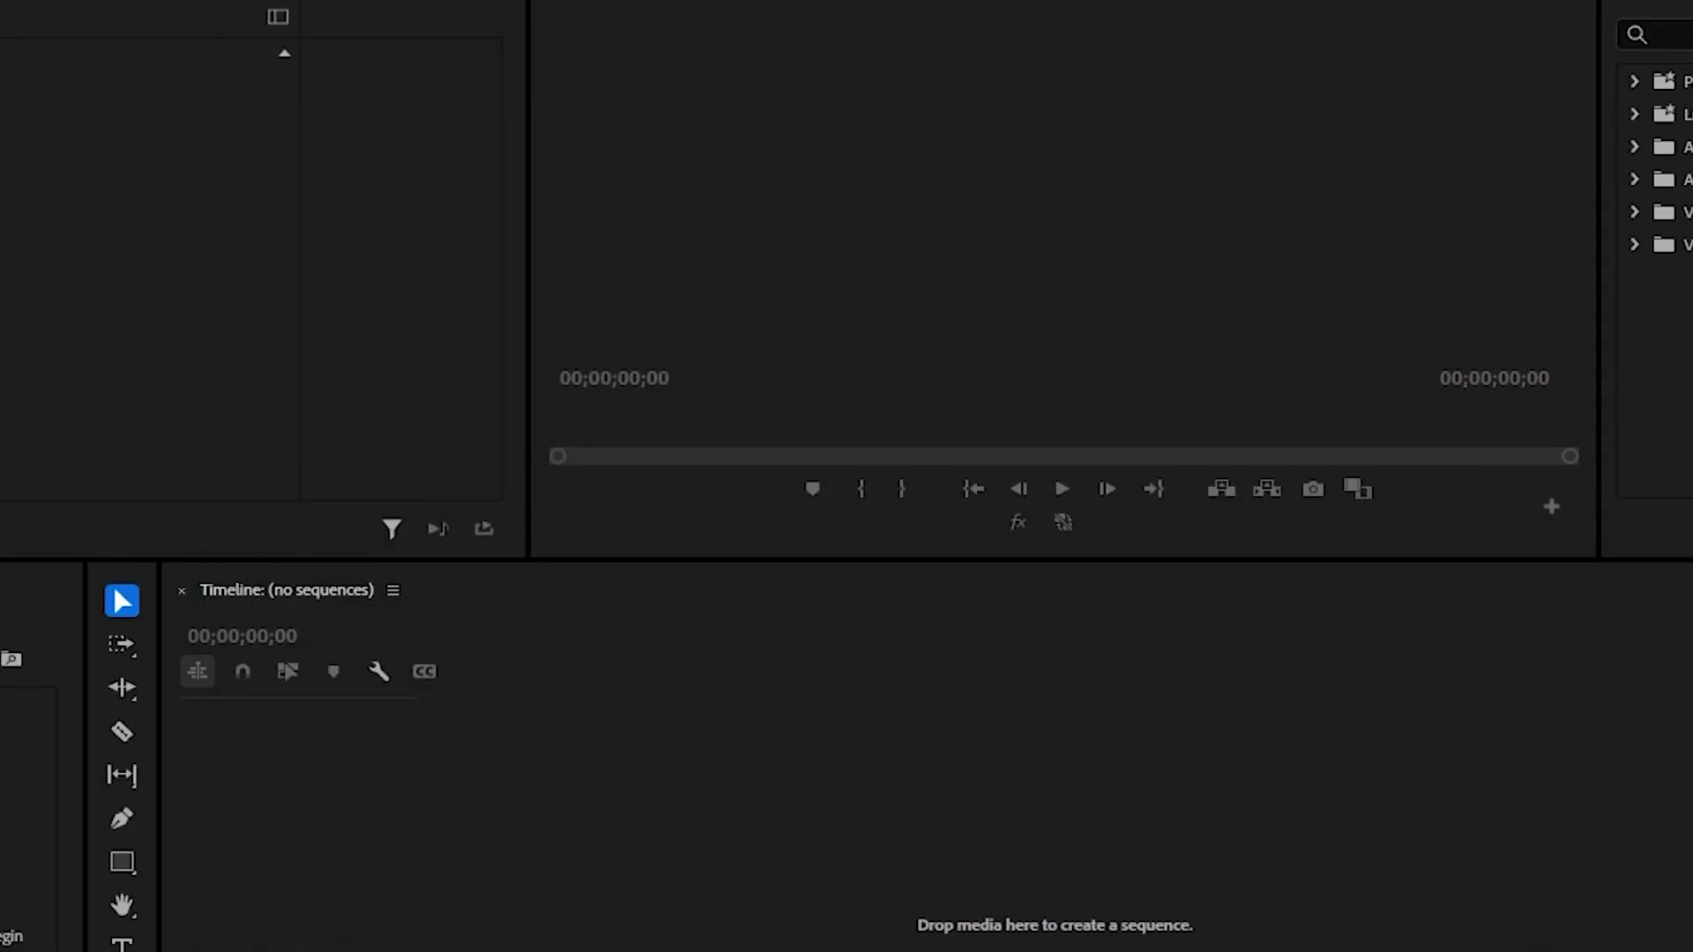
{"action": "left_click", "coordinate": [89, 771]}
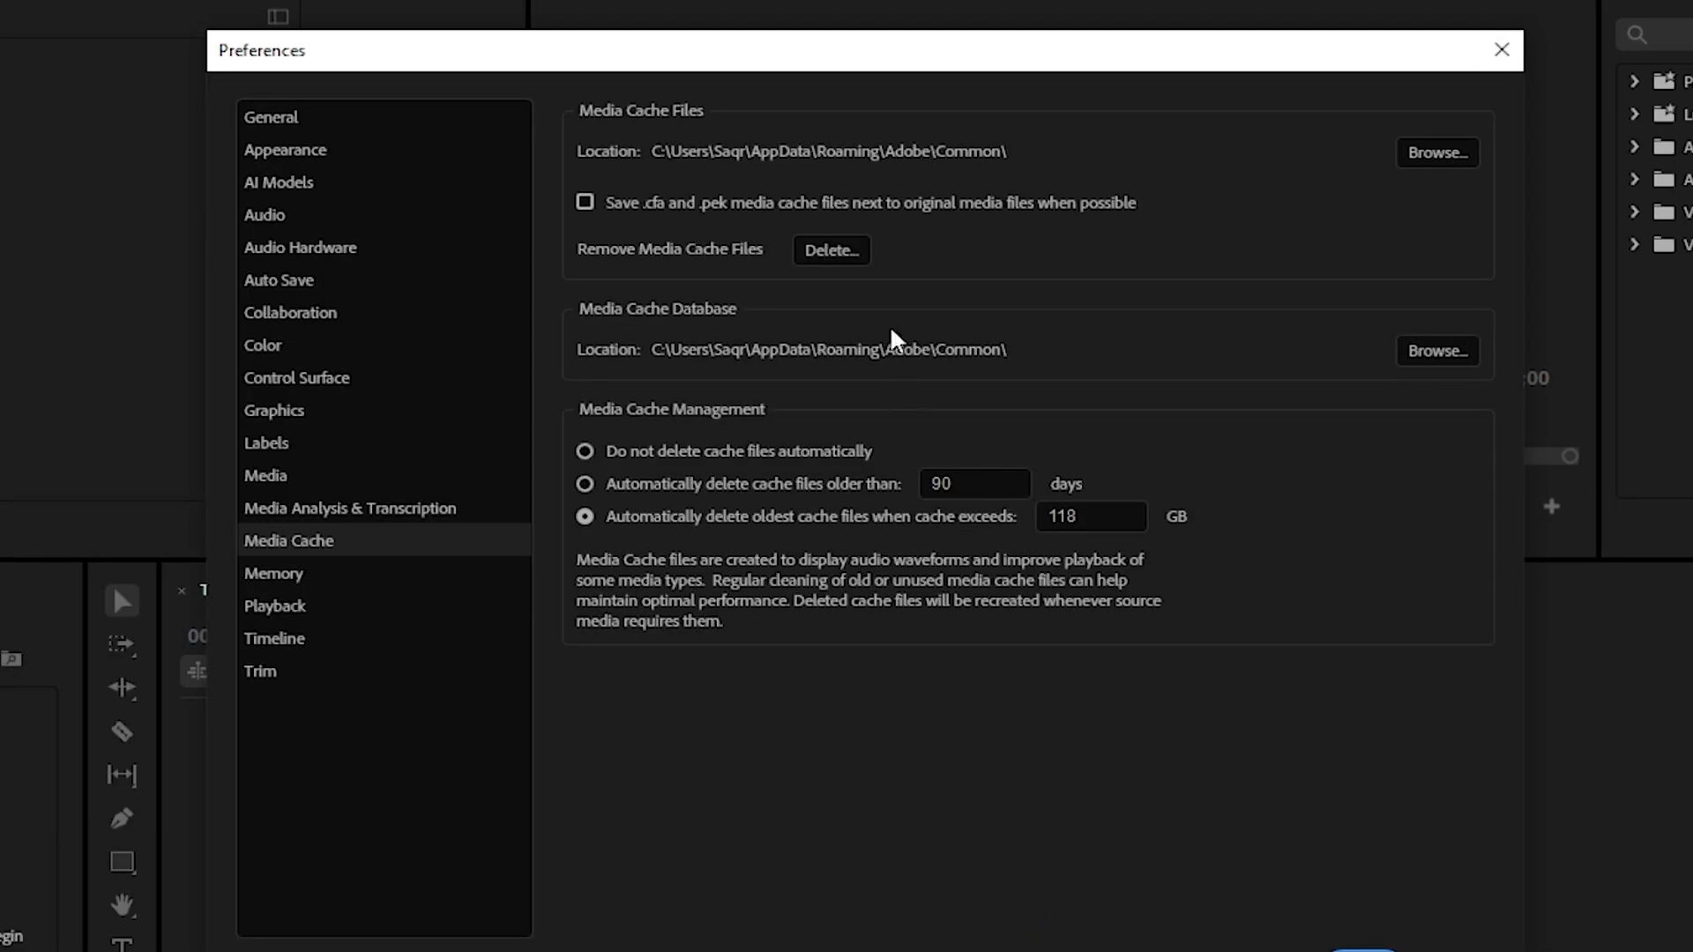
Delete unused media cache files again and set the cache size limit to 3 GB
{"action": "left_click", "coordinate": [848, 253]}
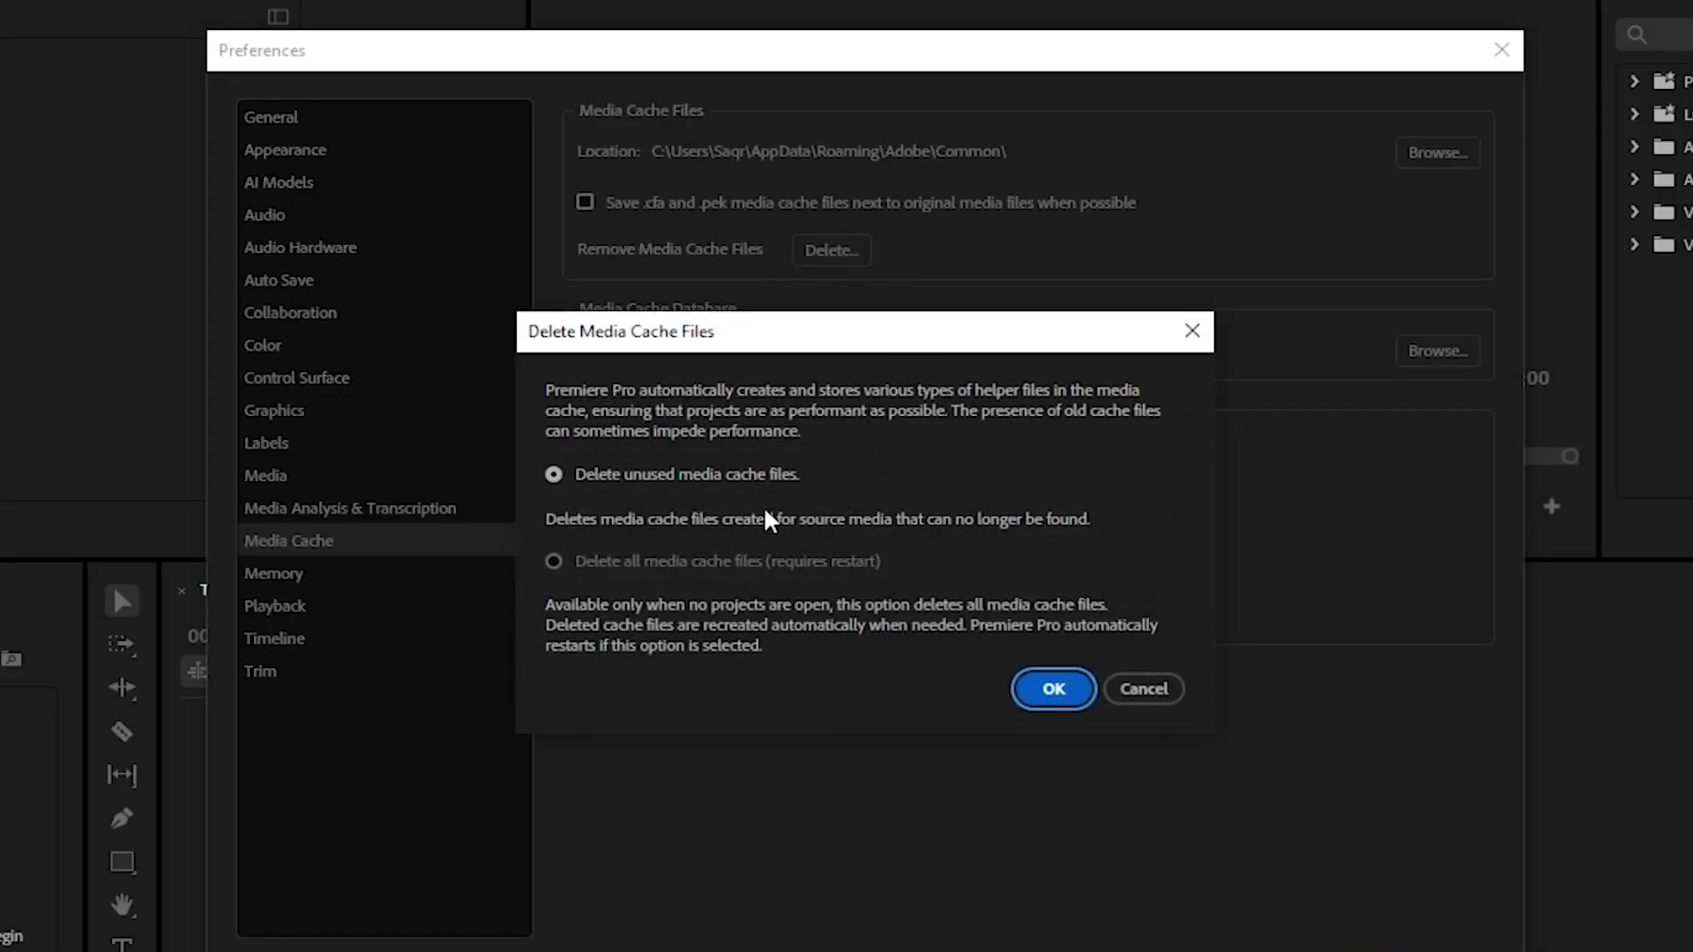
{"action": "left_click", "coordinate": [1055, 689]}
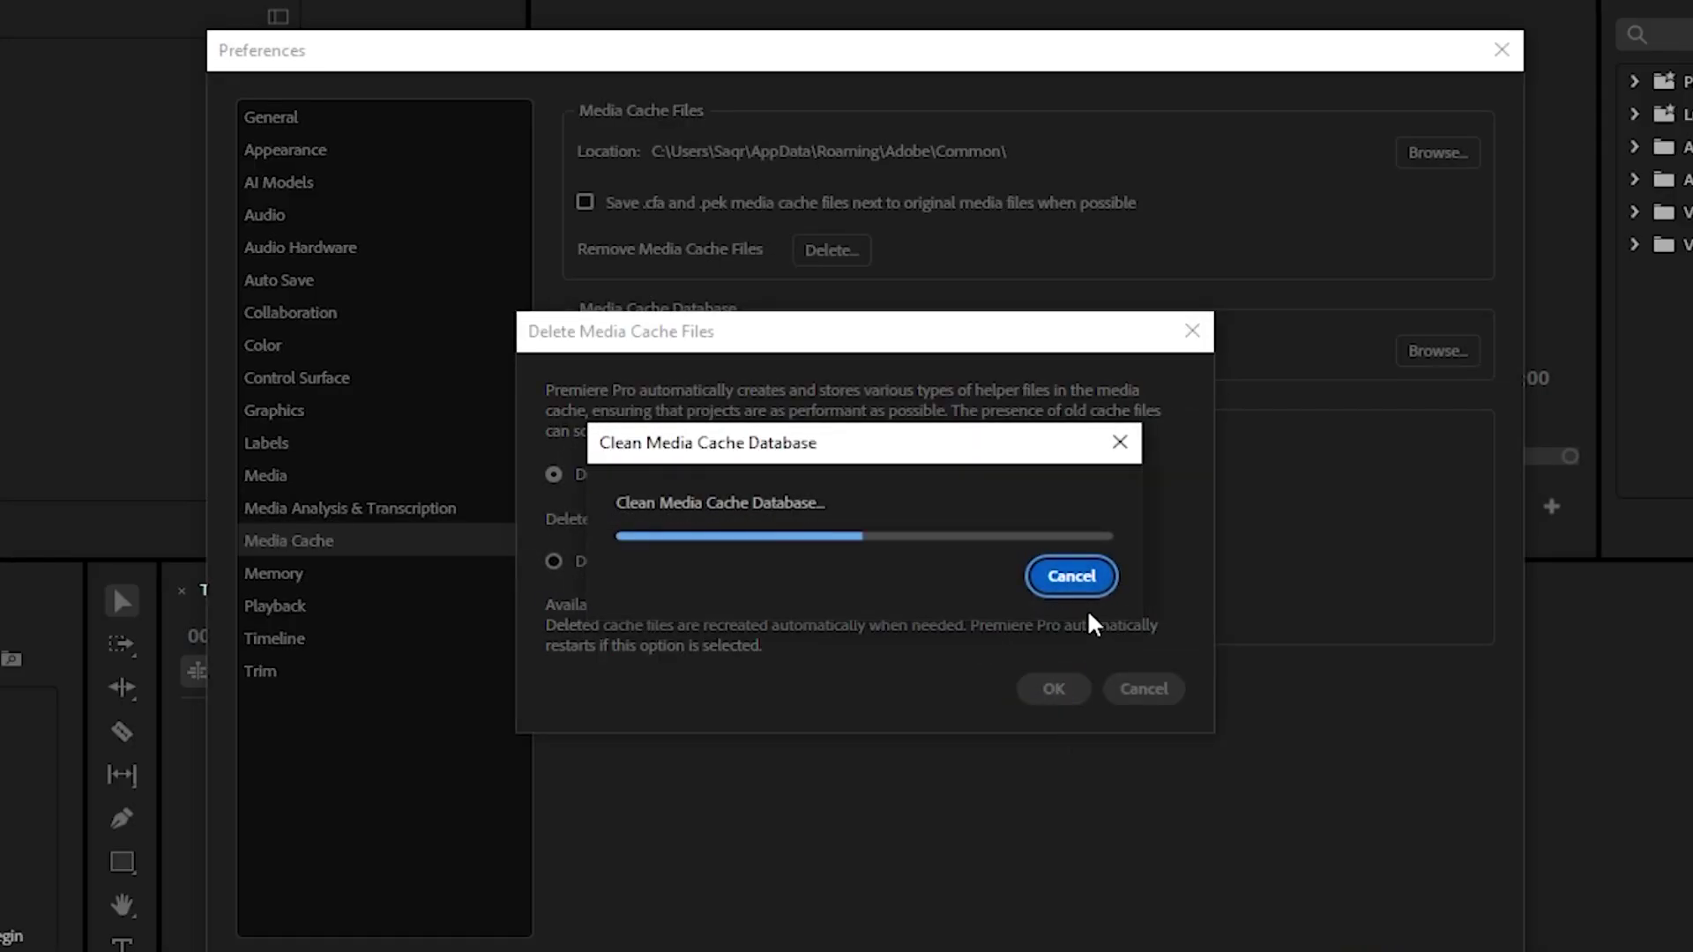
{"action": "left_click", "coordinate": [1087, 520]}
{"action": "type", "text": "3"}
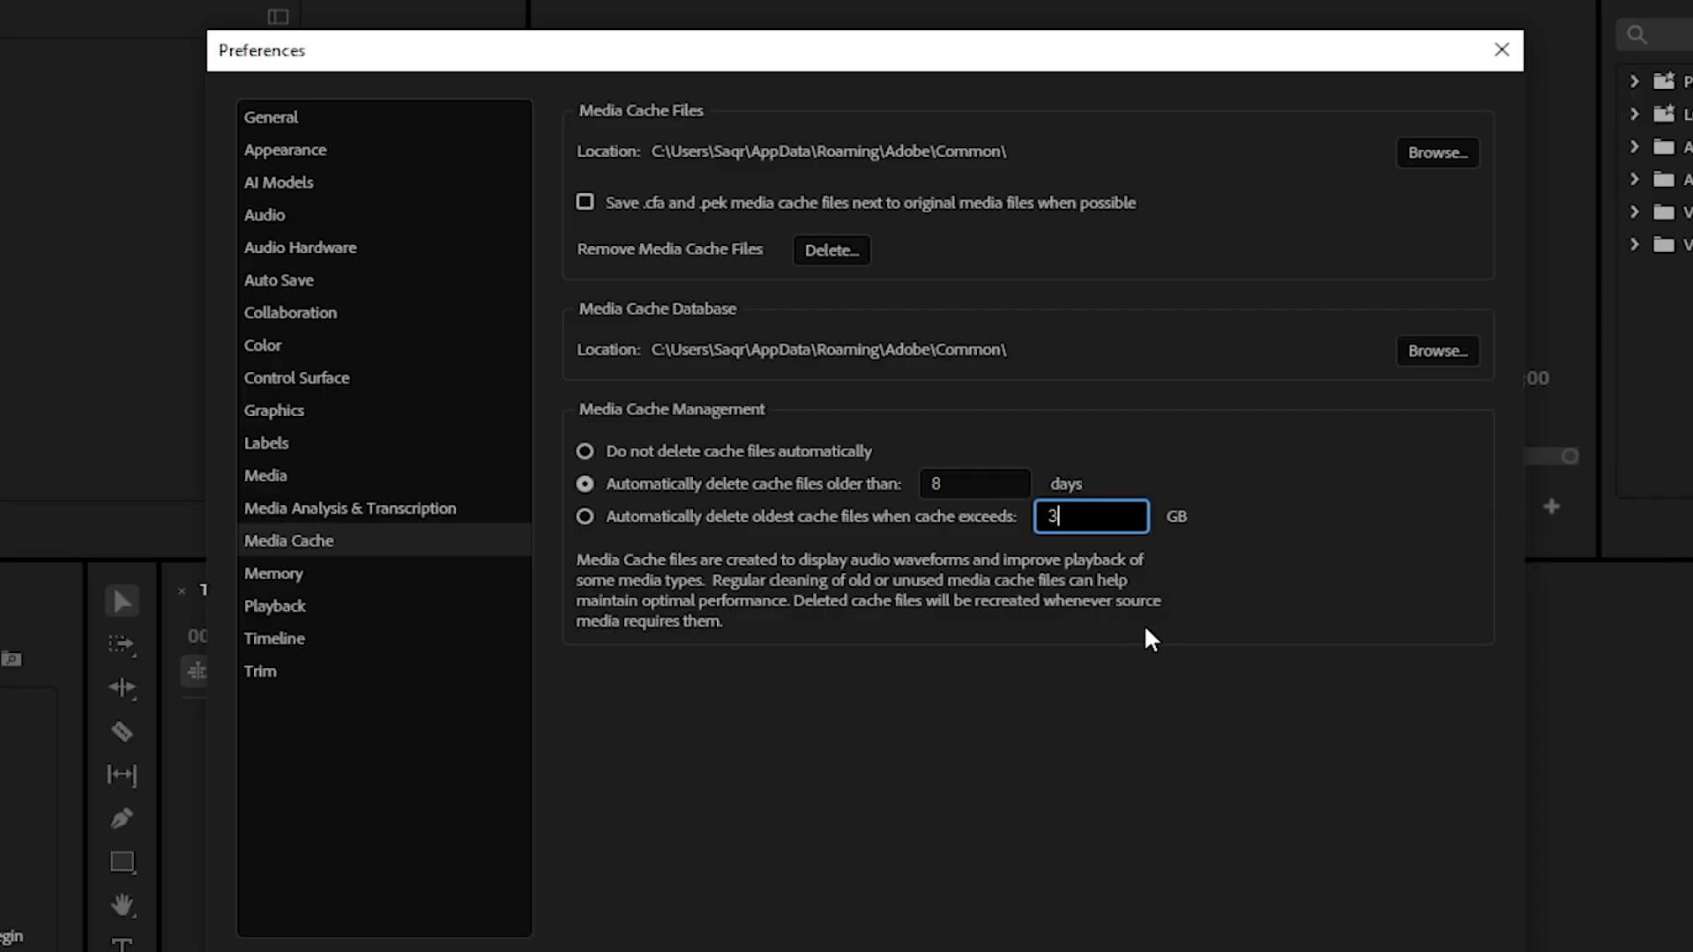
{"action": "left_click", "coordinate": [794, 520]}
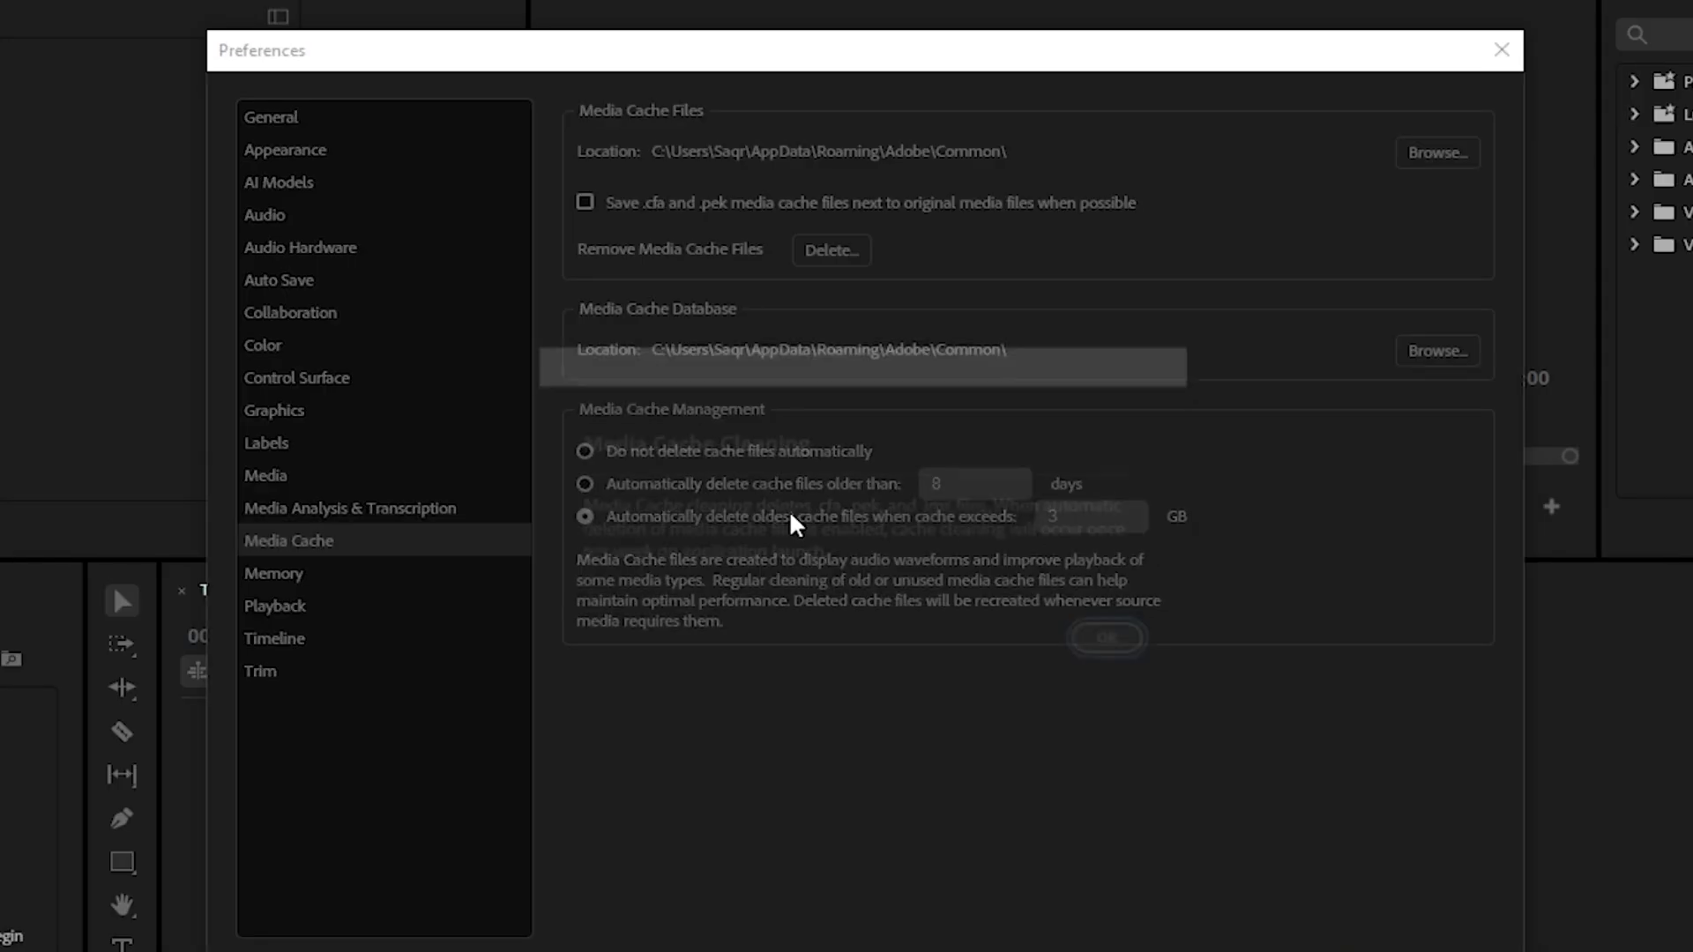
Dismiss the cleaning notice, turn off automatic cache deletion, and close Preferences
{"action": "left_click", "coordinate": [1112, 640]}
{"action": "left_click", "coordinate": [804, 458]}
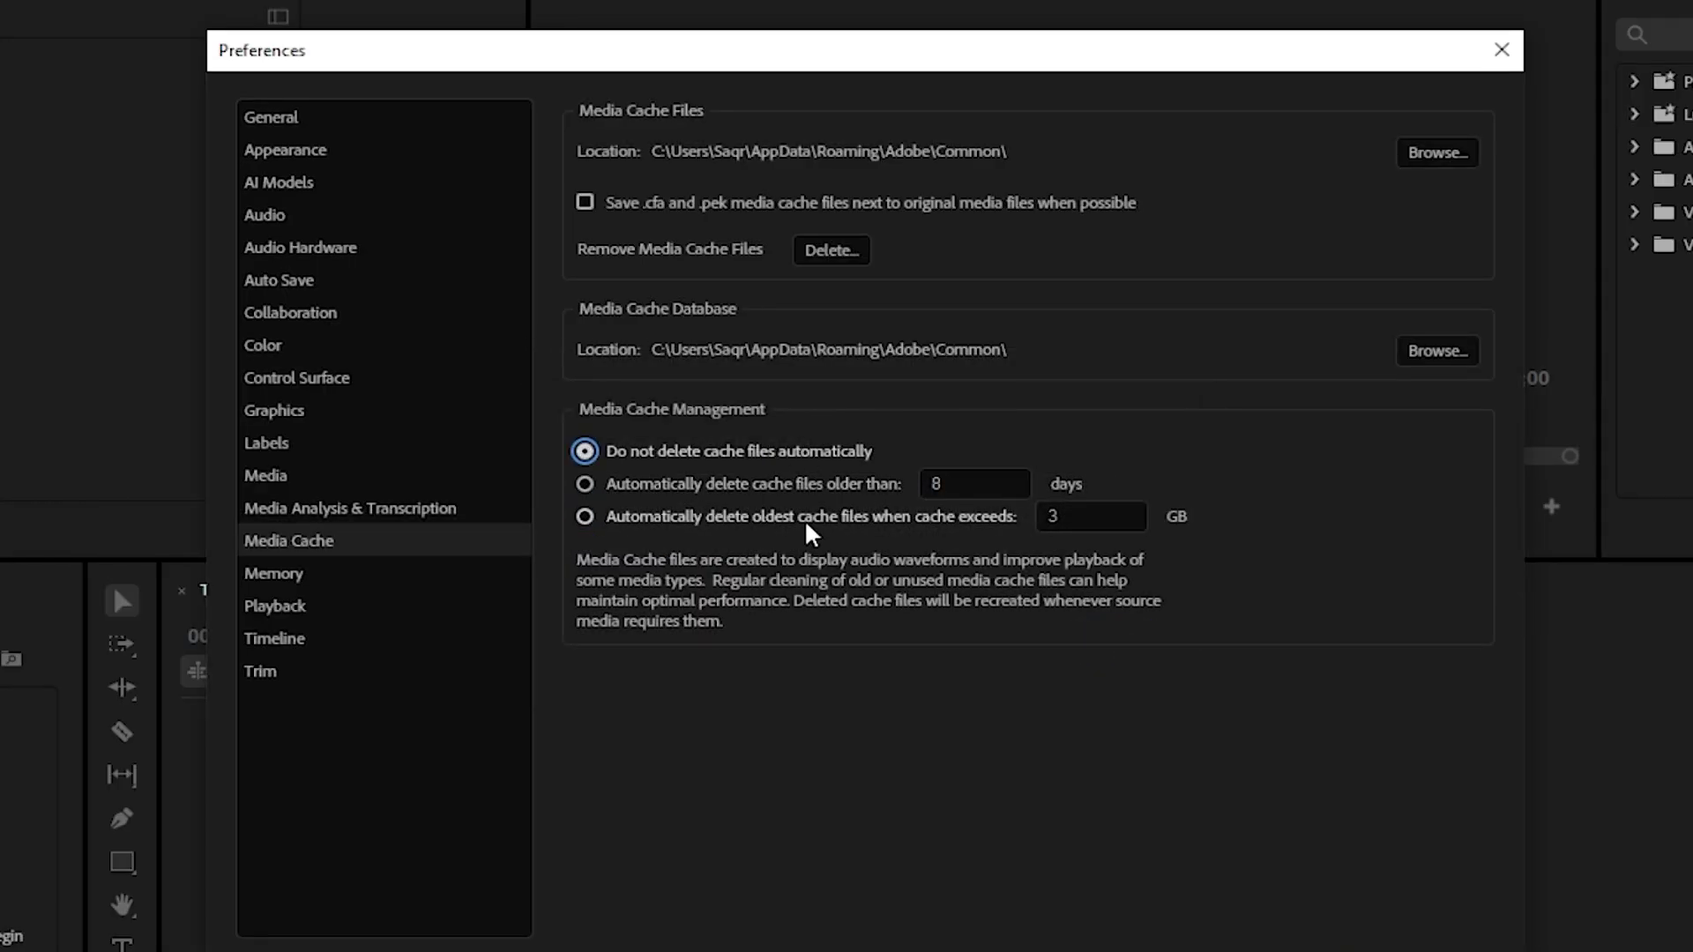
{"action": "left_click", "coordinate": [1204, 885]}
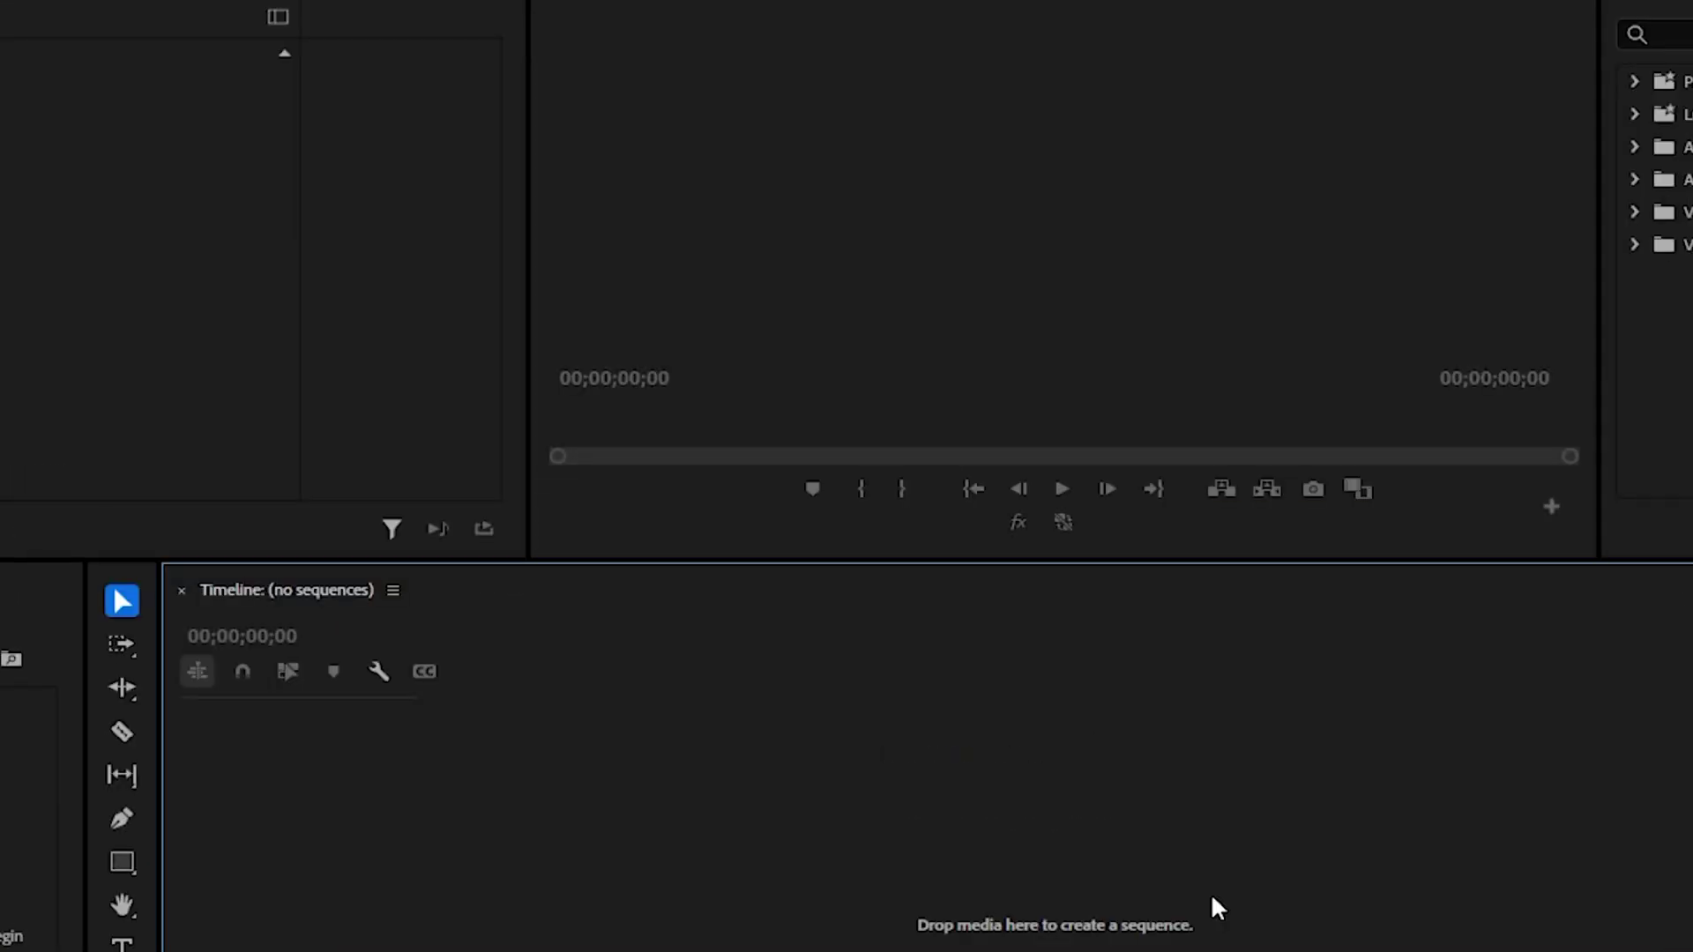